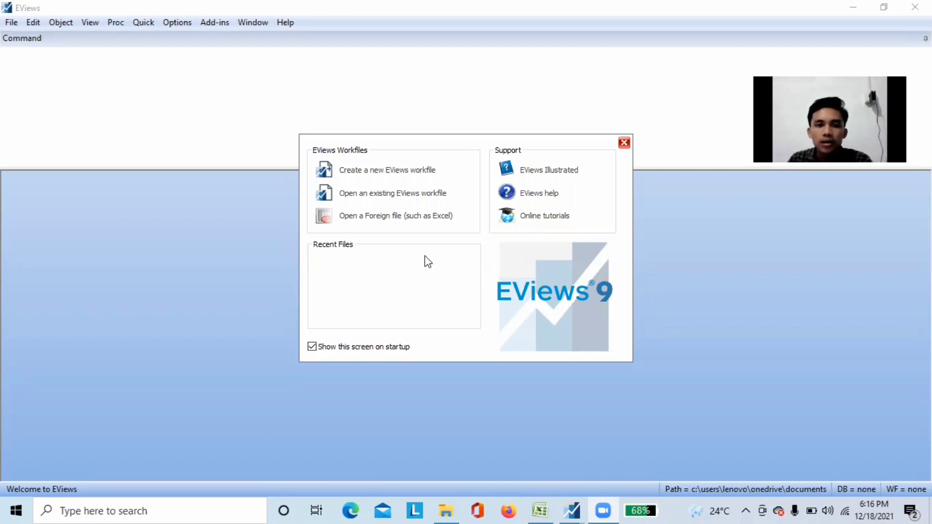
# Create a new annual dated workfile spanning 1990 to 2020 and decline the licence update
pyautogui.click(392, 170)
pyautogui.click(528, 203)
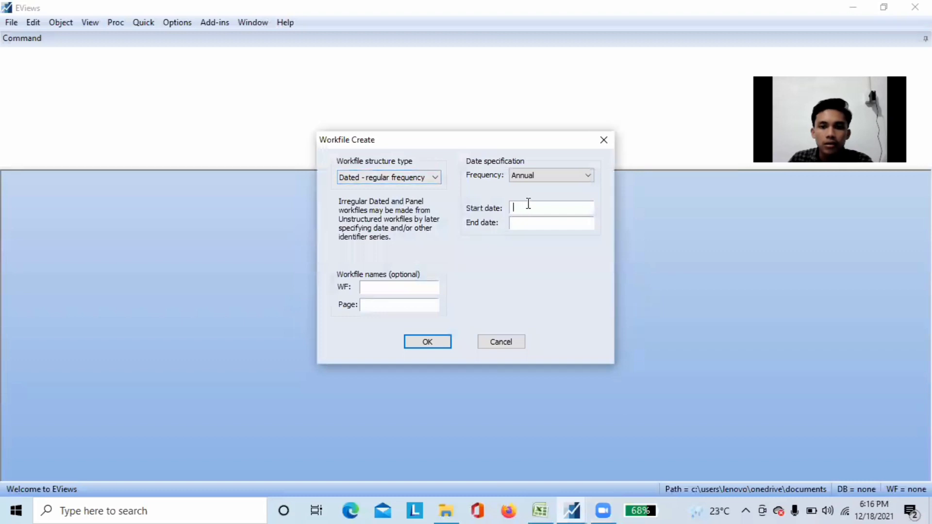
pyautogui.write('1990')
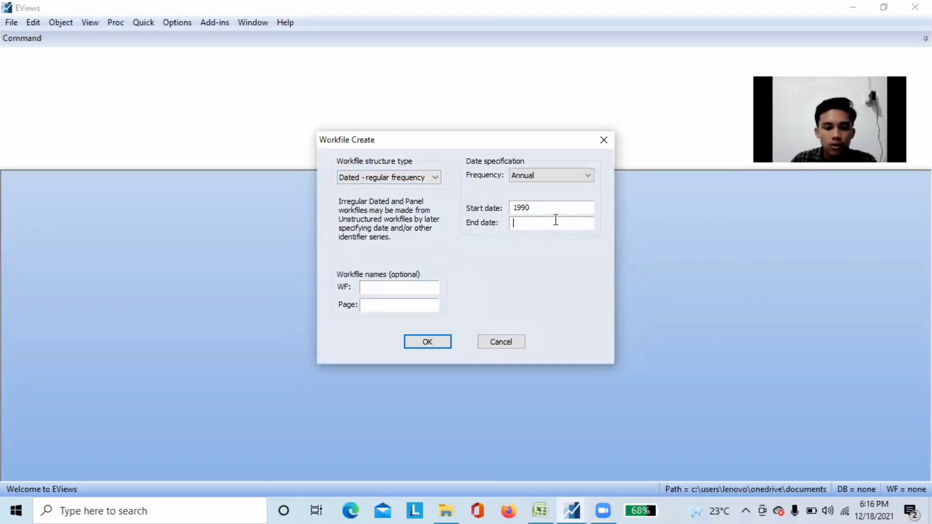
pyautogui.write('2020')
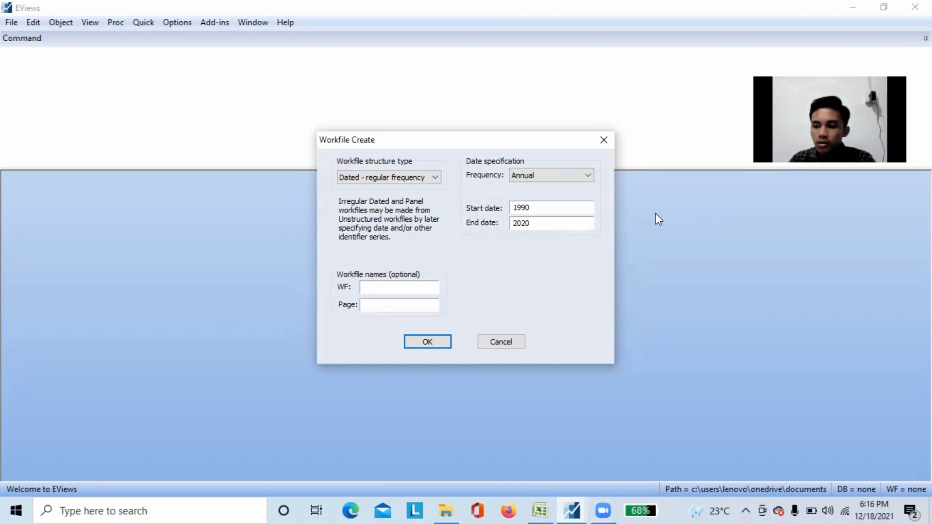
pyautogui.click(436, 342)
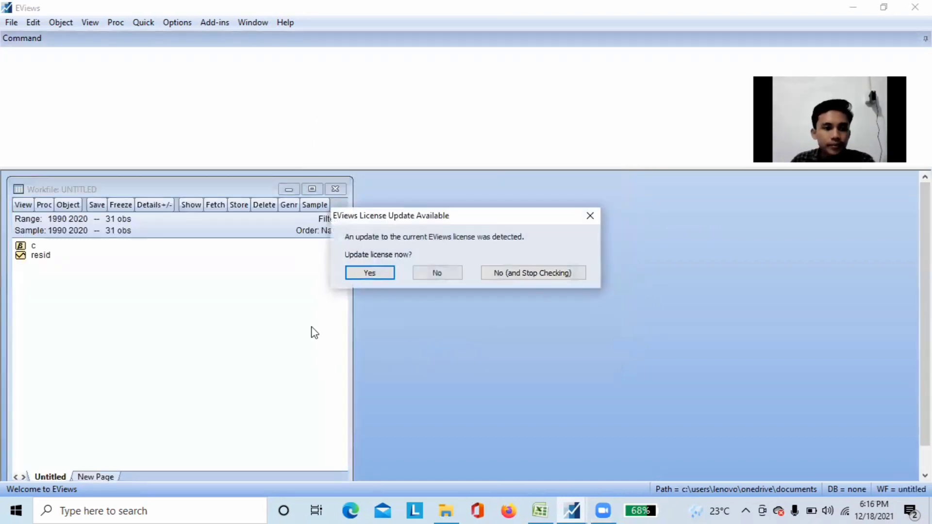
pyautogui.click(428, 276)
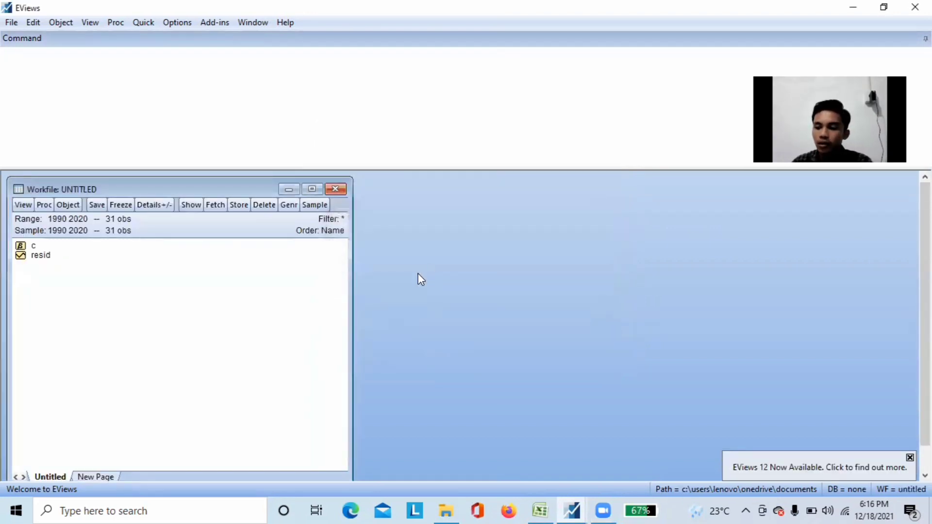
# Open an empty group and paste the copied data with its series names, starting in the name row above 1990
pyautogui.click(140, 24)
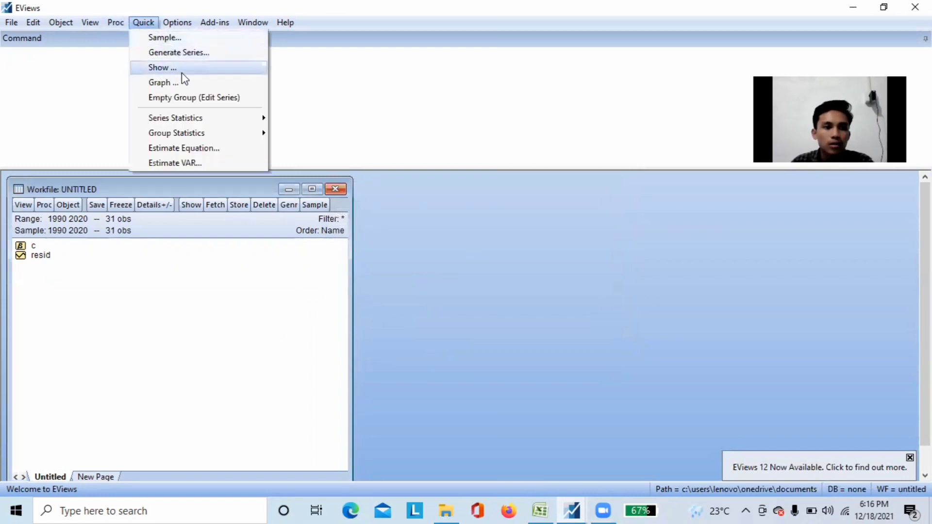
pyautogui.click(192, 97)
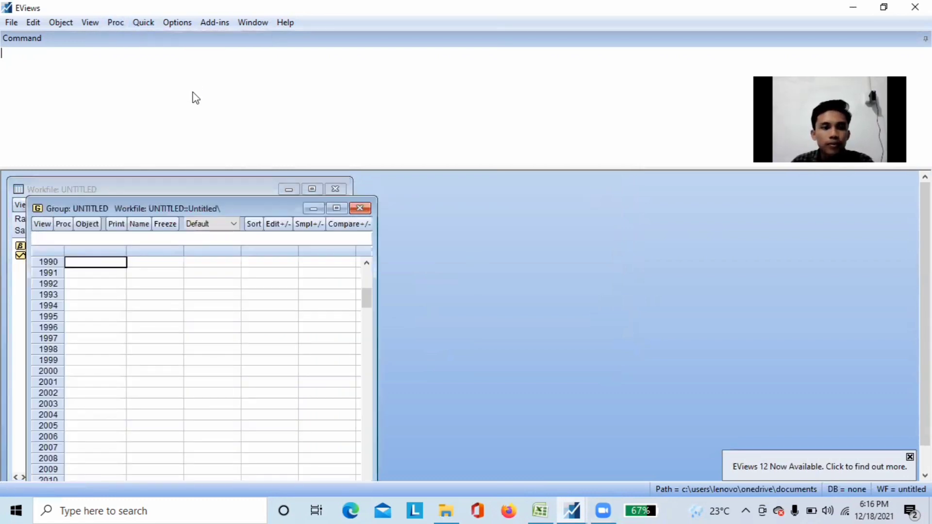
pyautogui.click(112, 253)
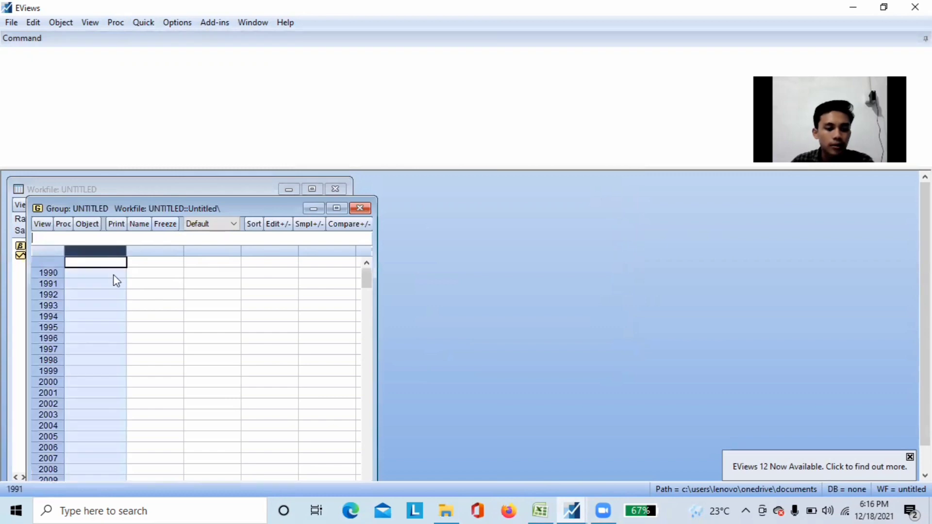
pyautogui.click(106, 262)
pyautogui.hotkey('ctrl', 'v')
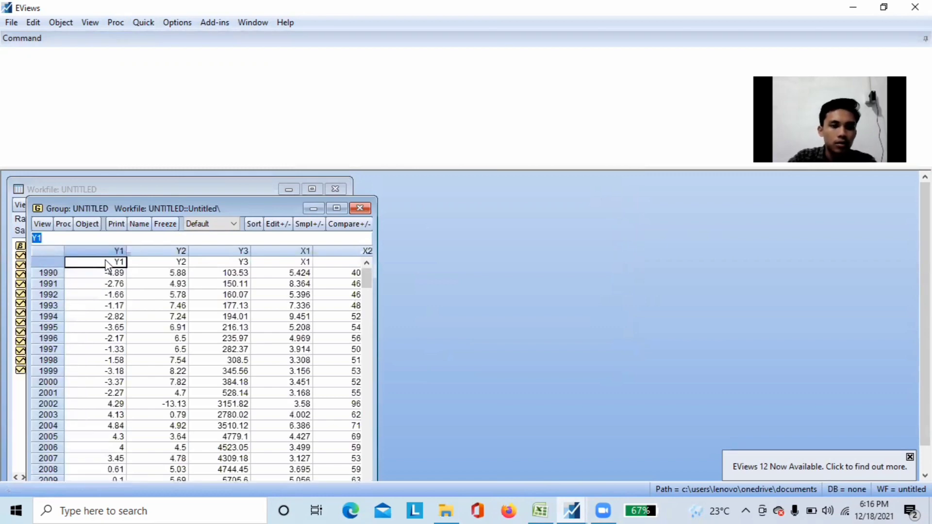
# Name the group data_group and close its window
pyautogui.click(140, 224)
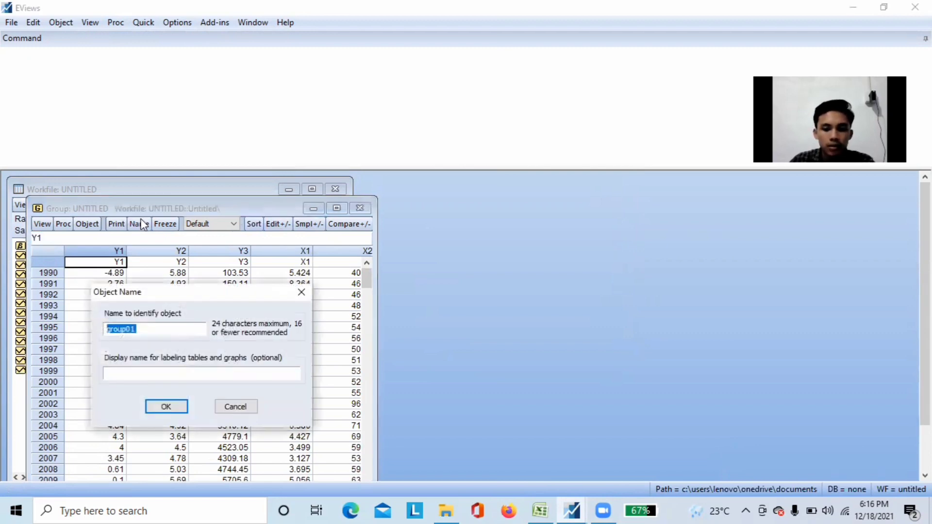
pyautogui.write('data_')
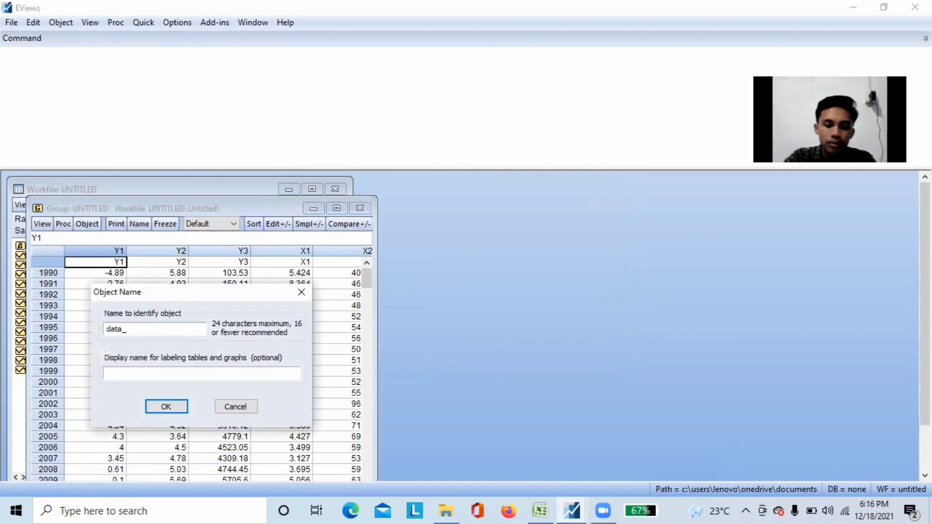
pyautogui.write('group')
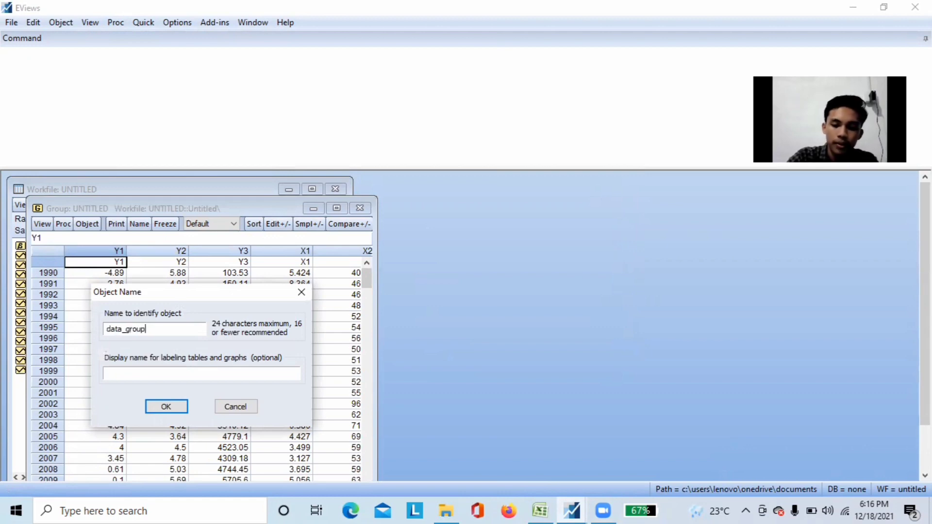
pyautogui.click(179, 409)
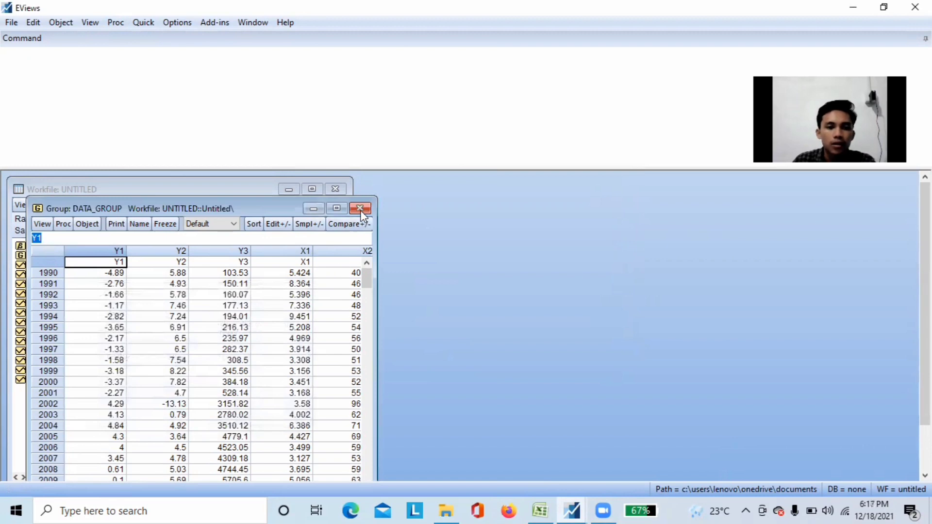
pyautogui.click(360, 208)
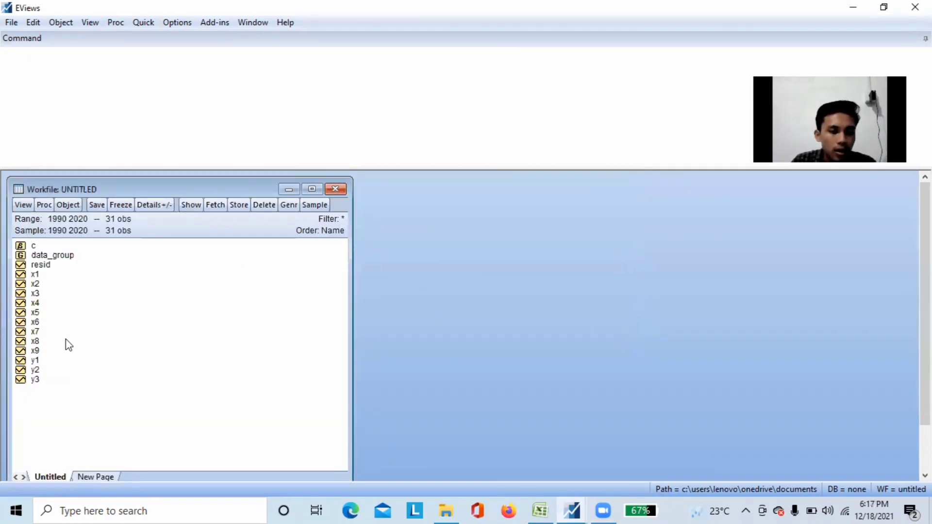
# Open the series y1, y2, y3, x1, x2, x4, x5 and x6 together as an equation, with y1 first
pyautogui.click(46, 361)
pyautogui.keyDown('ctrl'); pyautogui.click(49, 371); pyautogui.keyUp('ctrl')
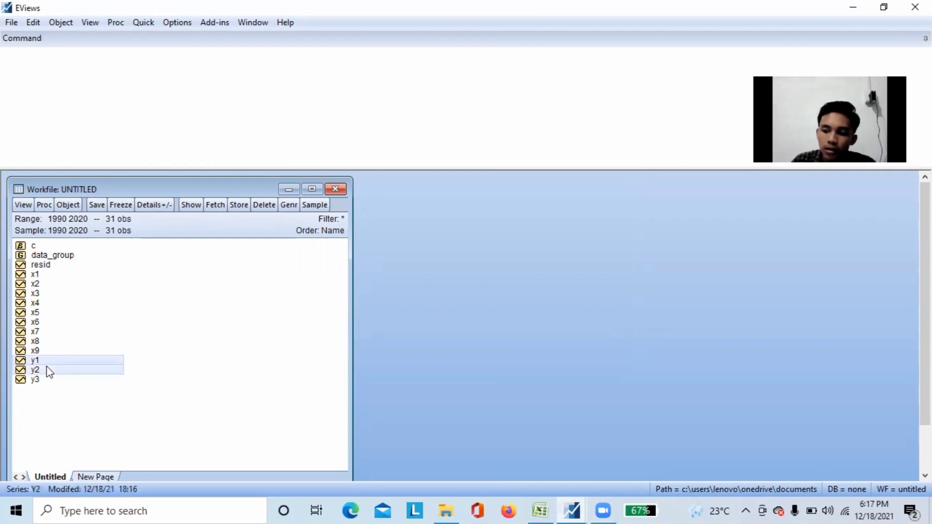
pyautogui.keyDown('ctrl'); pyautogui.click(52, 380); pyautogui.keyUp('ctrl')
pyautogui.keyDown('ctrl'); pyautogui.click(72, 276); pyautogui.keyUp('ctrl')
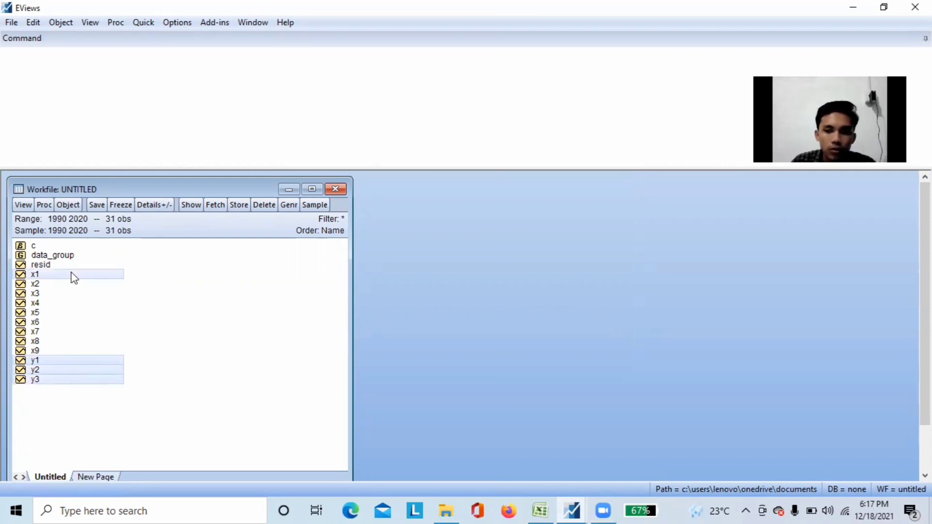
pyautogui.keyDown('ctrl'); pyautogui.click(72, 285); pyautogui.keyUp('ctrl')
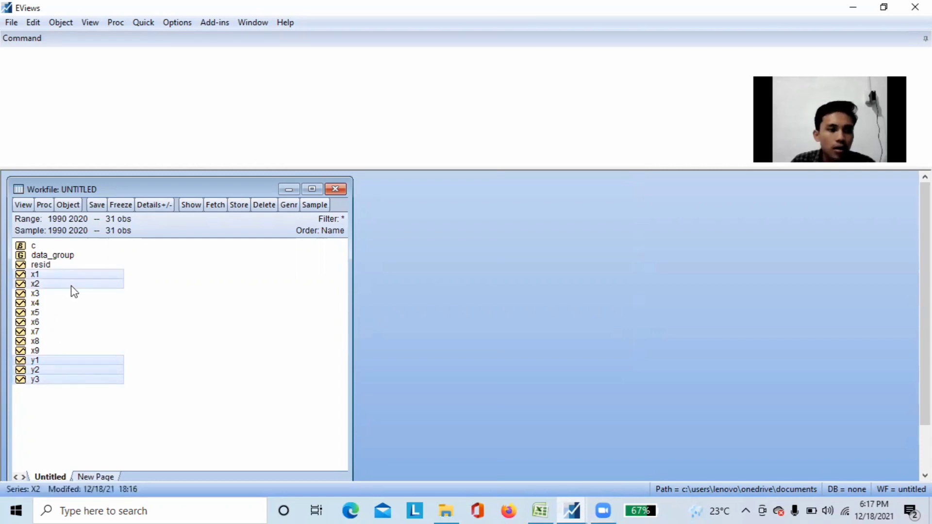
pyautogui.keyDown('ctrl'); pyautogui.click(66, 304); pyautogui.keyUp('ctrl')
pyautogui.keyDown('ctrl'); pyautogui.click(64, 313); pyautogui.keyUp('ctrl')
pyautogui.keyDown('ctrl'); pyautogui.click(64, 316); pyautogui.keyUp('ctrl')
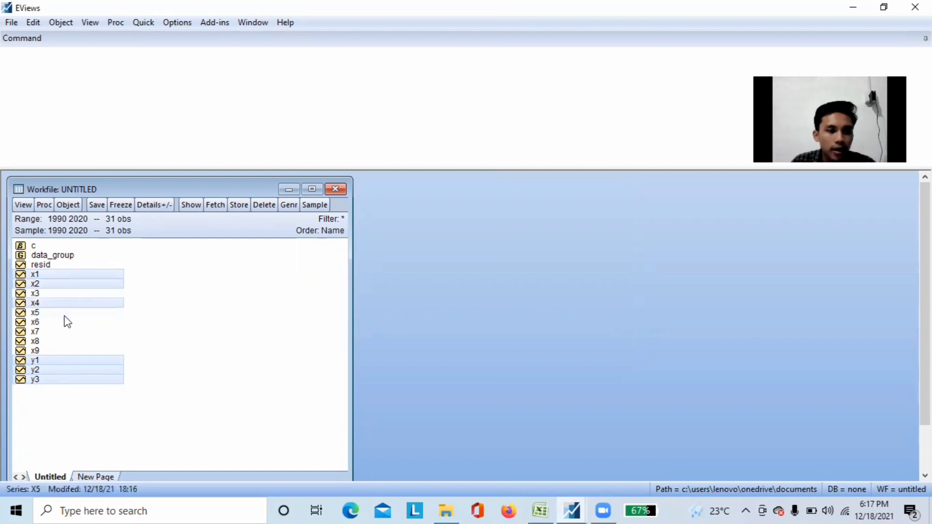
pyautogui.keyDown('ctrl'); pyautogui.click(63, 313); pyautogui.keyUp('ctrl')
pyautogui.keyDown('ctrl'); pyautogui.click(66, 314); pyautogui.keyUp('ctrl')
pyautogui.keyDown('ctrl'); pyautogui.click(68, 312); pyautogui.keyUp('ctrl')
pyautogui.keyDown('ctrl'); pyautogui.click(71, 322); pyautogui.keyUp('ctrl')
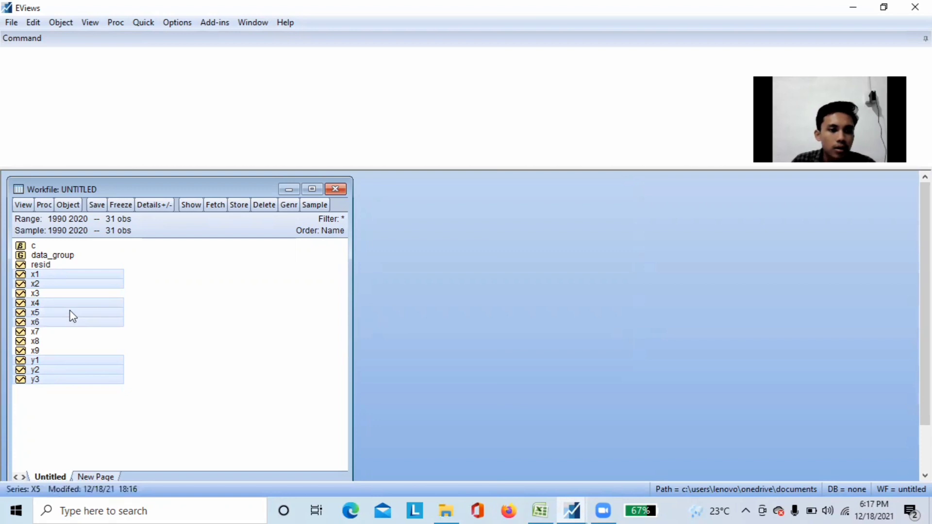
pyautogui.rightClick(71, 314)
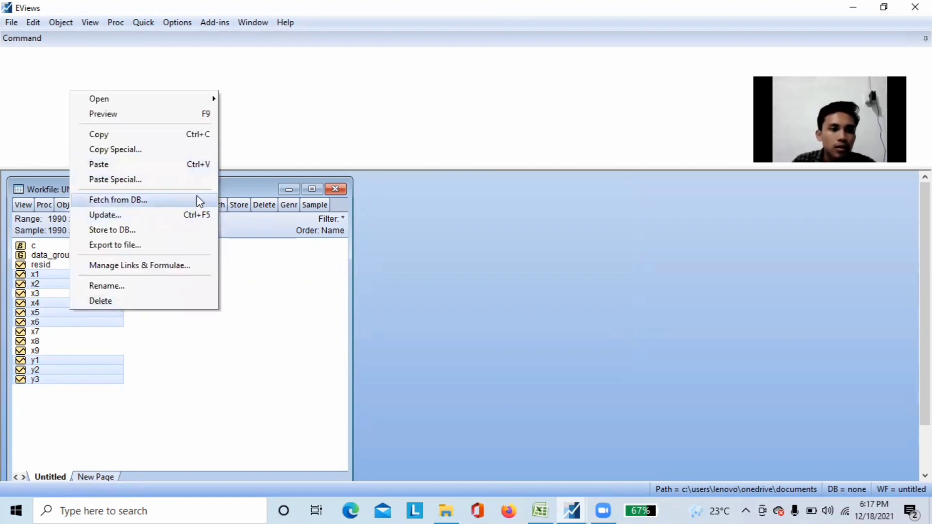
pyautogui.moveTo(202, 100)
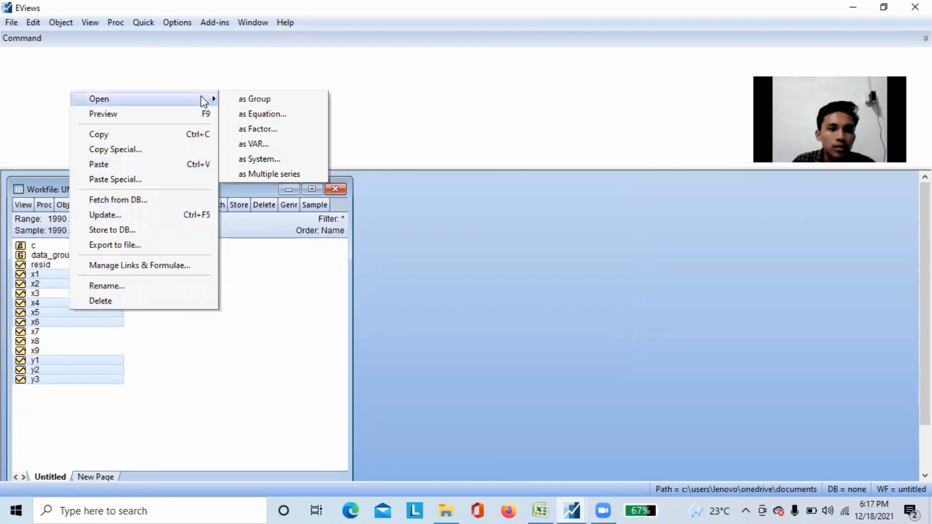
pyautogui.click(298, 113)
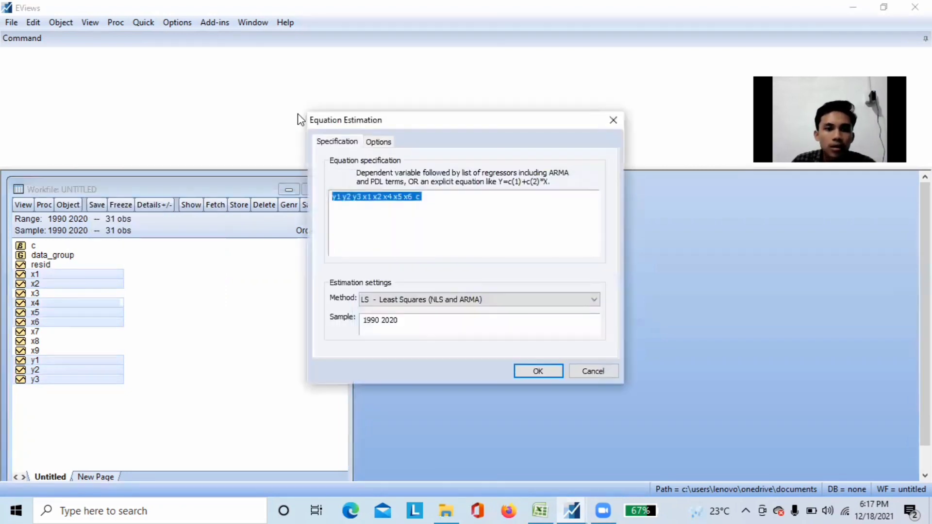
# Move the constant c from the end of the equation specification to directly after y1
pyautogui.click(437, 202)
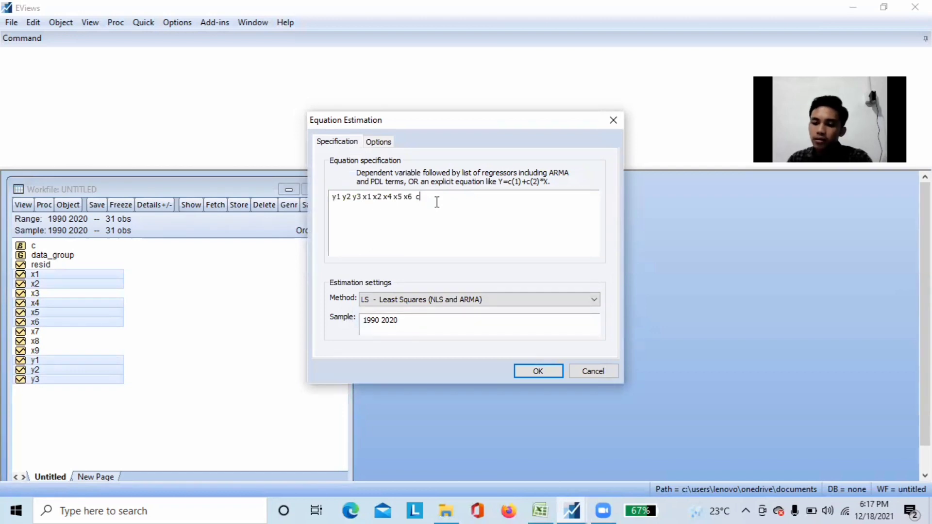
pyautogui.press('BackSpace')
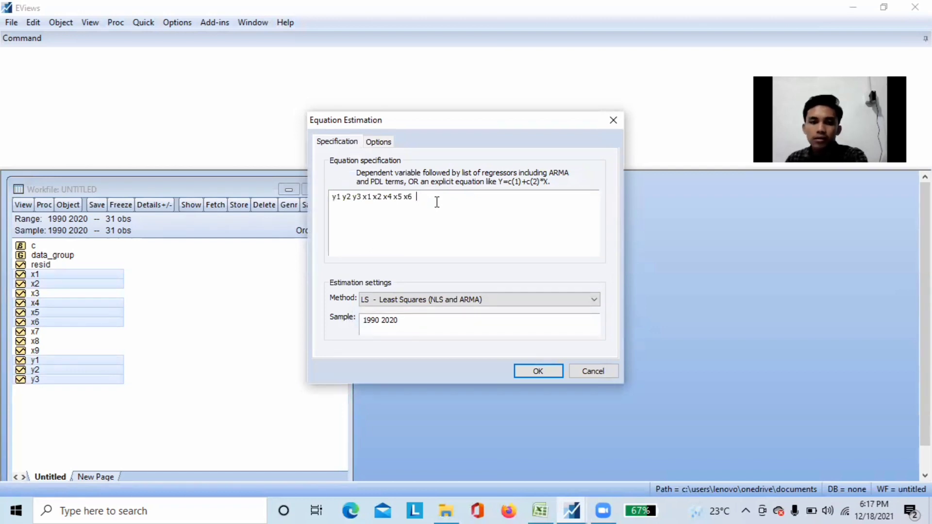
pyautogui.click(342, 196)
pyautogui.write('c')
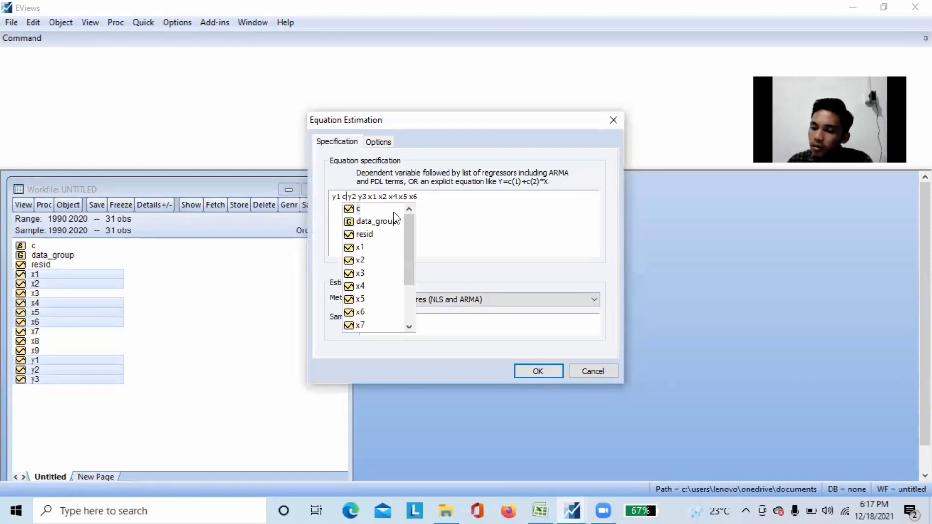
pyautogui.press('BackSpace')
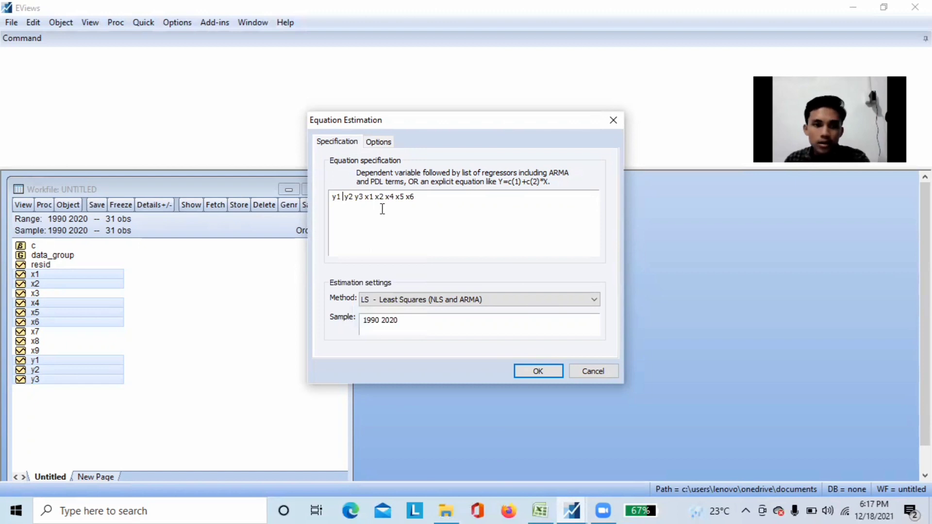
pyautogui.write('c')
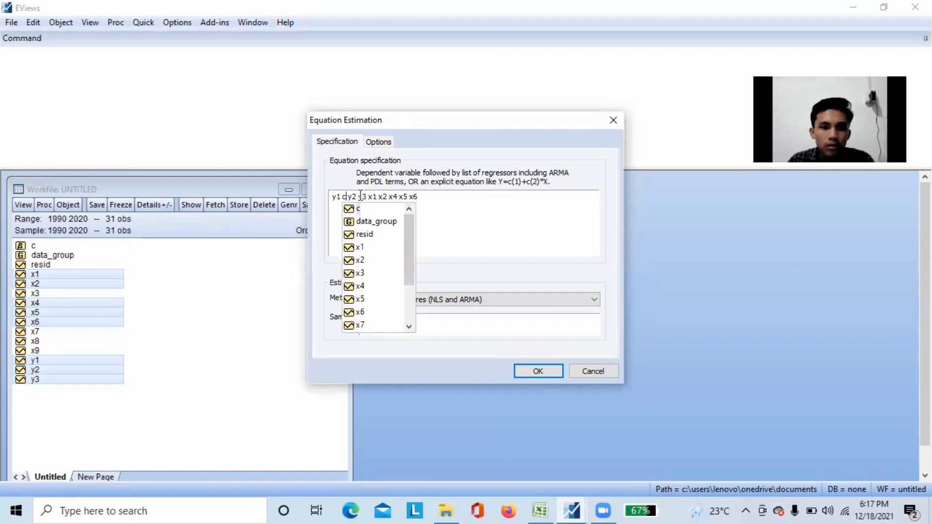
# Change the y3 regressor in the equation specification to log(y3)
pyautogui.press('Right')
pyautogui.press('Right')
pyautogui.press('Right')
pyautogui.write('log')
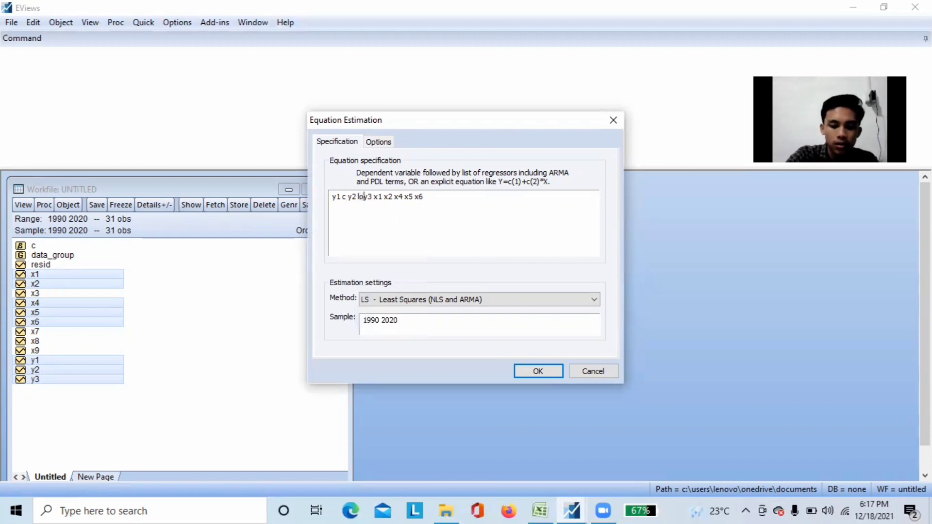
pyautogui.write('(')
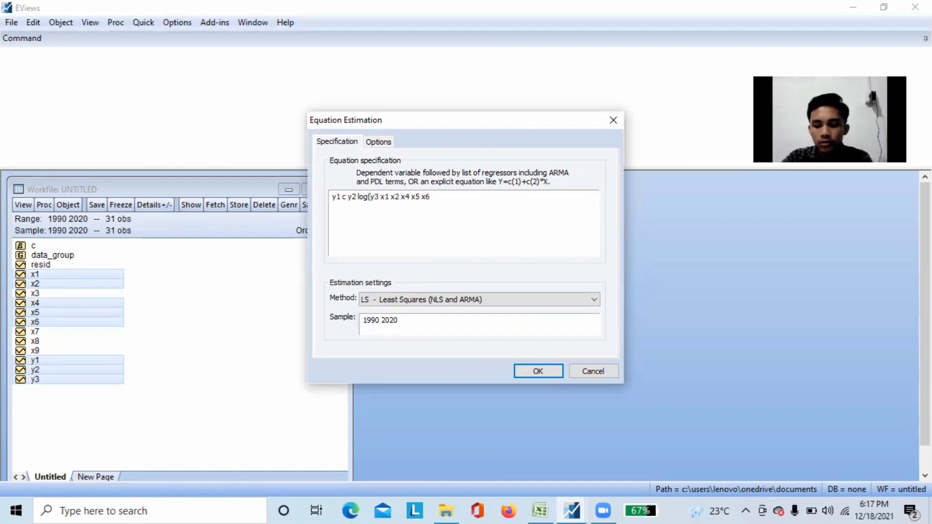
pyautogui.press('Right')
pyautogui.press('Right')
pyautogui.write(')')
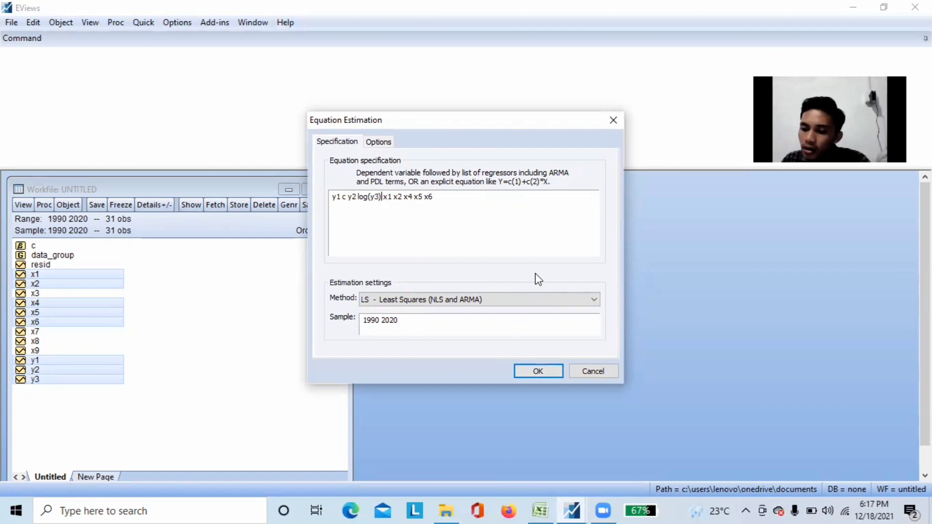
# Estimate the equation with TSLS - Two-Stage Least Squares, using x1 x2 x3 x4 x5 x6 x7 x8 x9 as the instrument list
pyautogui.click(595, 299)
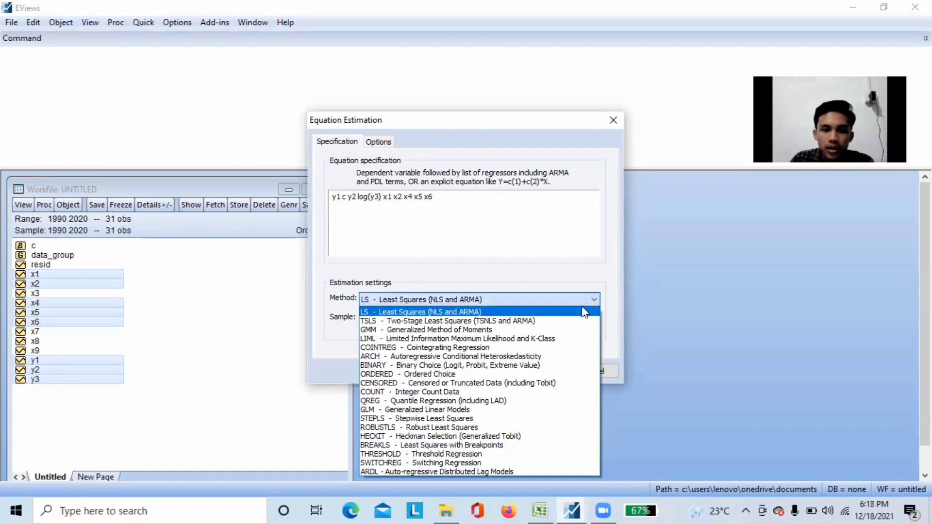
pyautogui.click(538, 322)
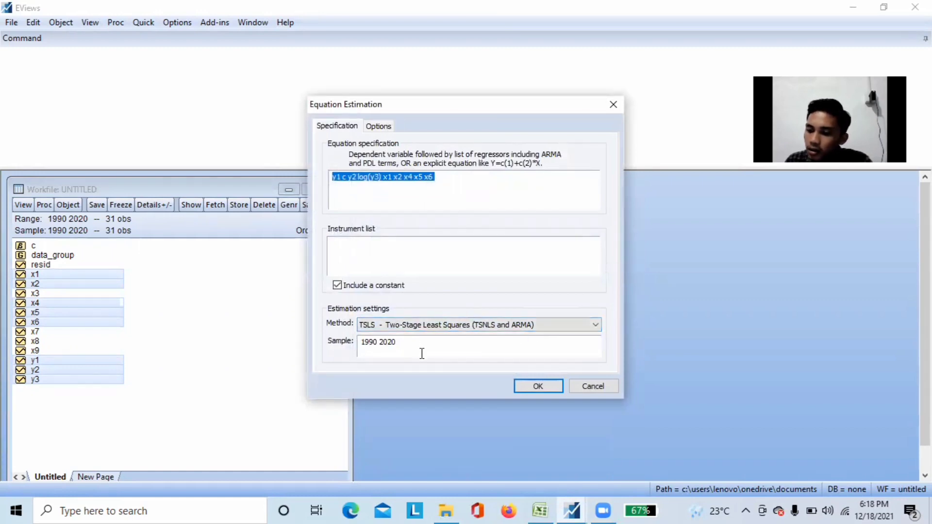
pyautogui.click(375, 248)
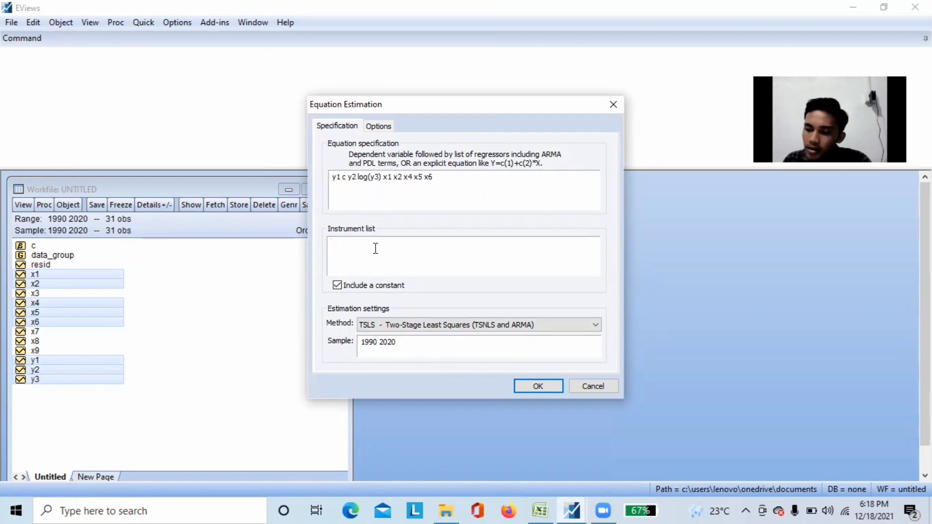
pyautogui.write('x1')
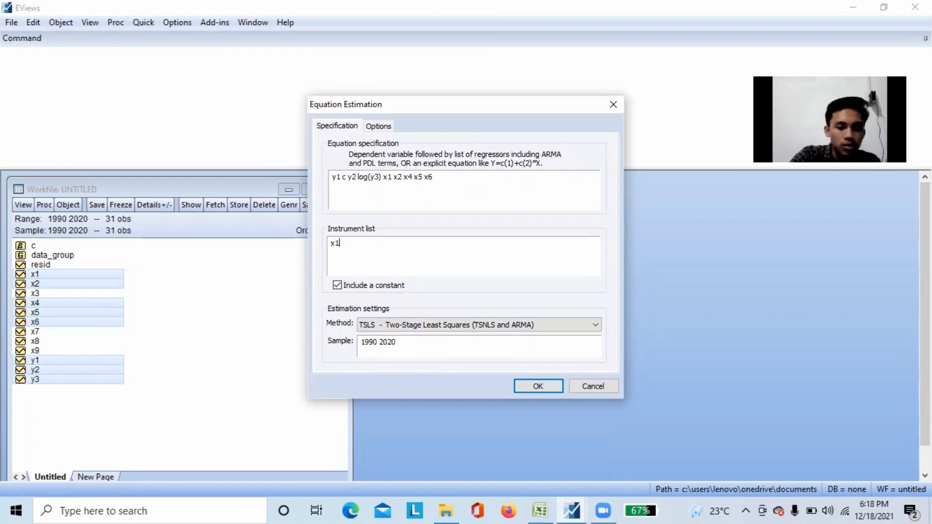
pyautogui.write(' x2 x3')
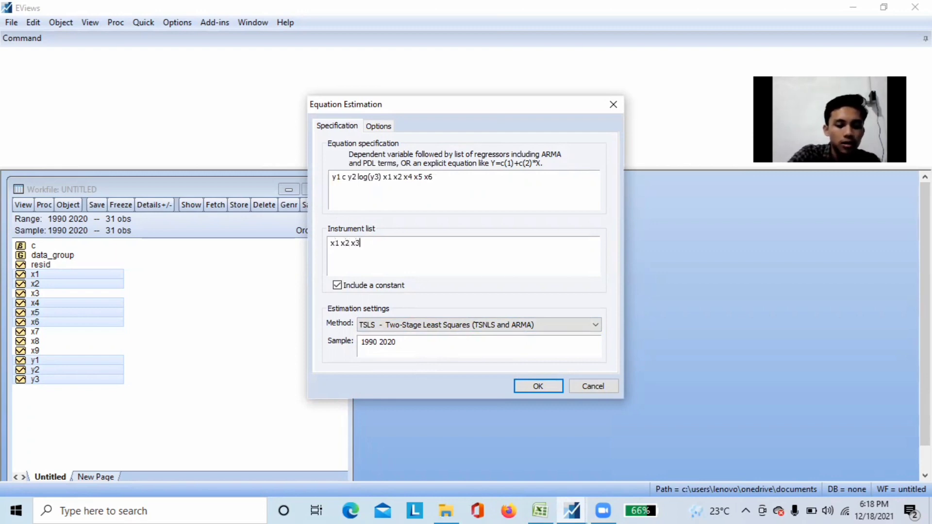
pyautogui.write(' x4 x5 ')
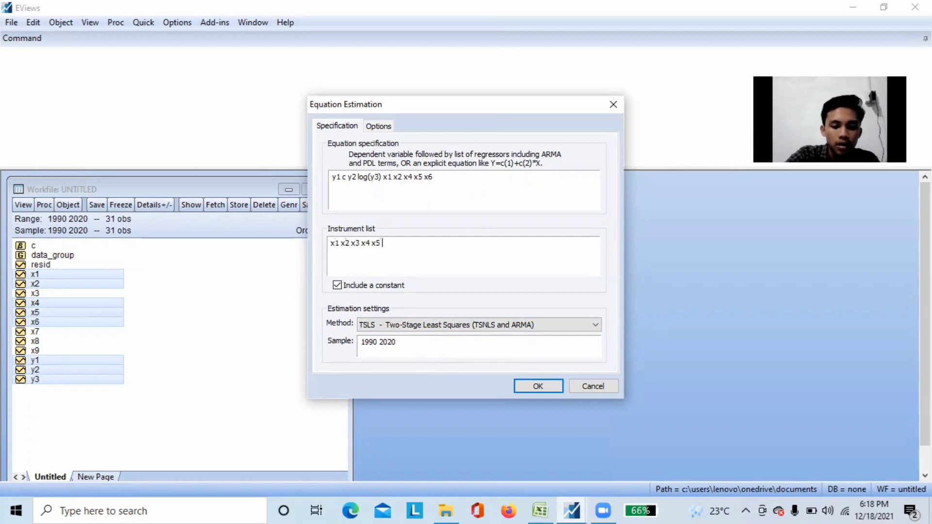
pyautogui.write('x6 x7 x8')
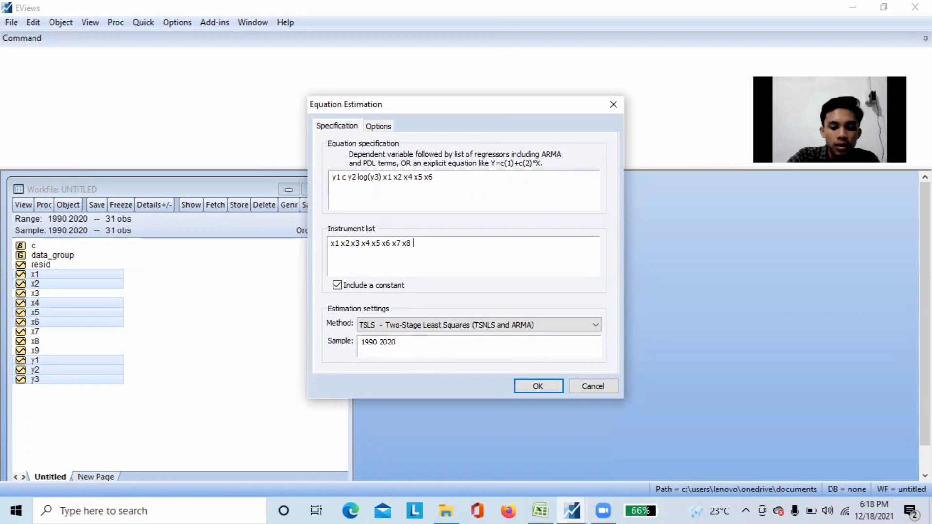
pyautogui.write(' x9')
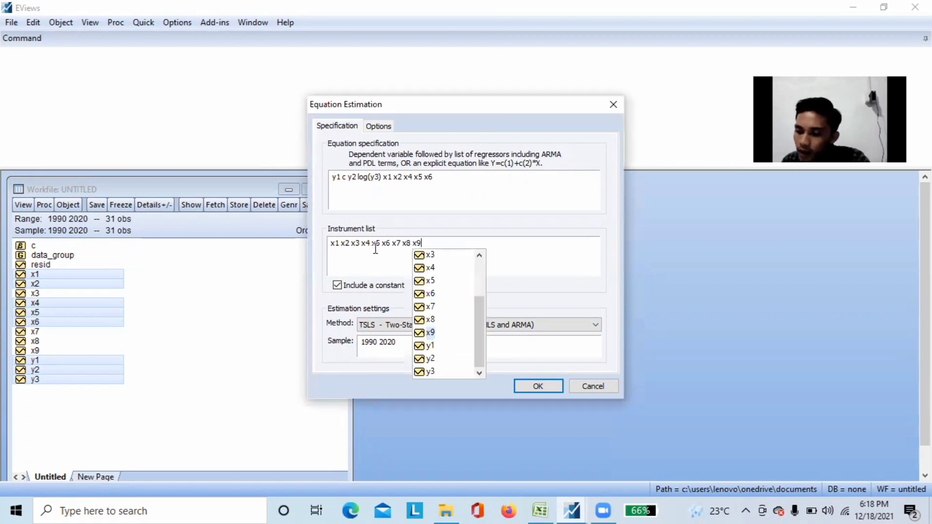
pyautogui.click(543, 386)
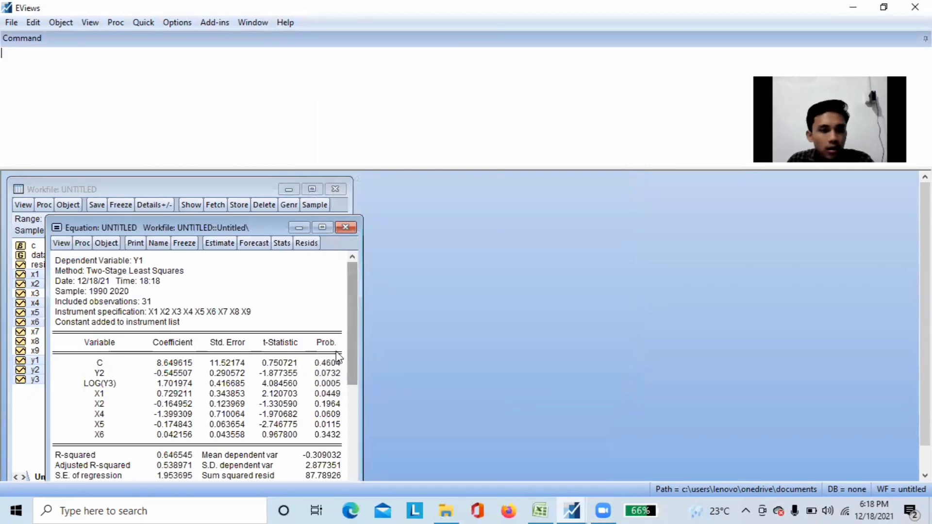
# Freeze the two-stage least squares output as a table and name it data_persamaany1
pyautogui.click(190, 246)
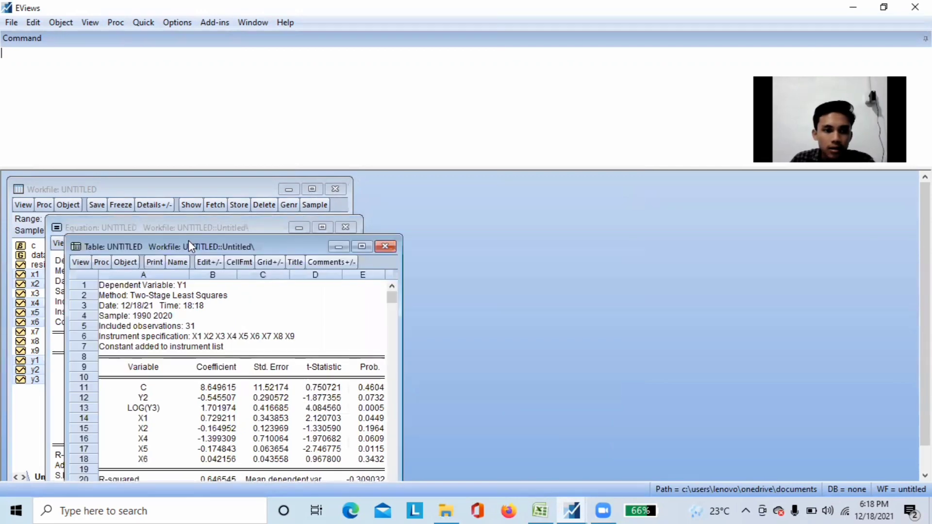
pyautogui.click(178, 263)
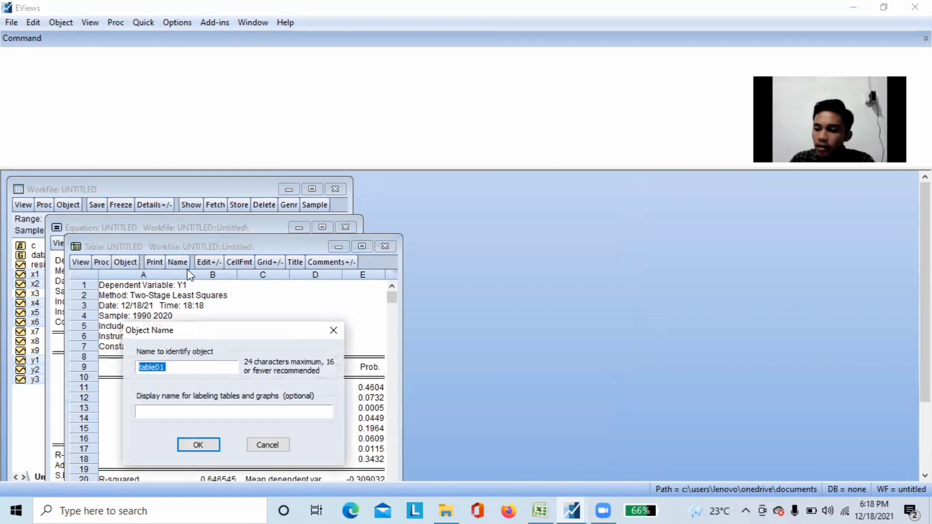
pyautogui.write('dat')
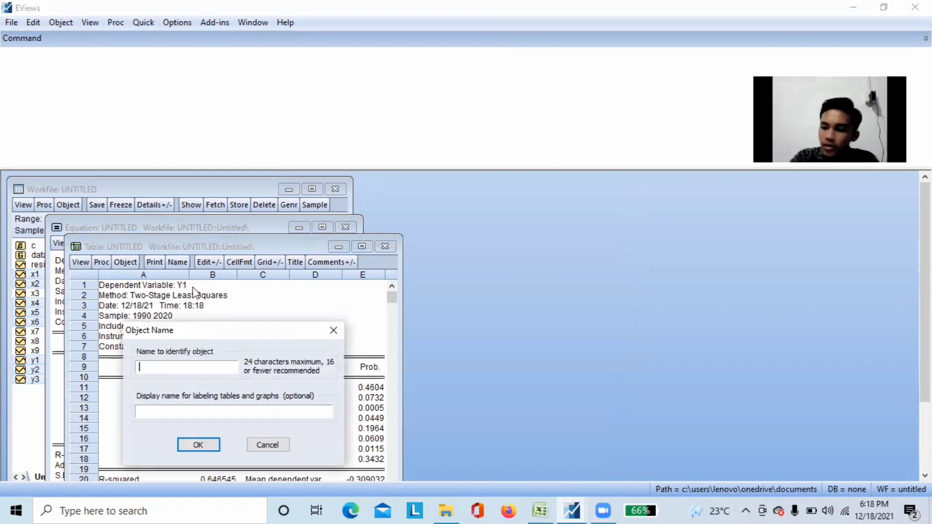
pyautogui.write('a_')
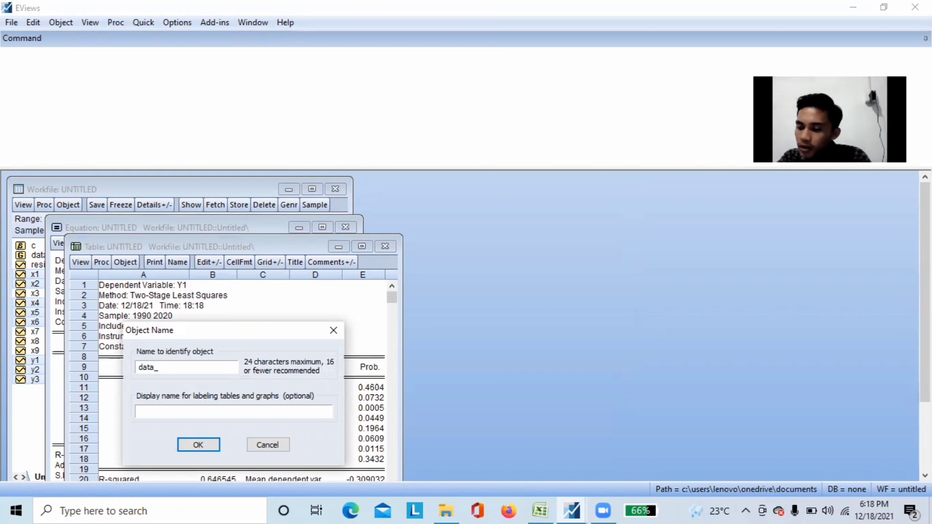
pyautogui.write('persamaan ')
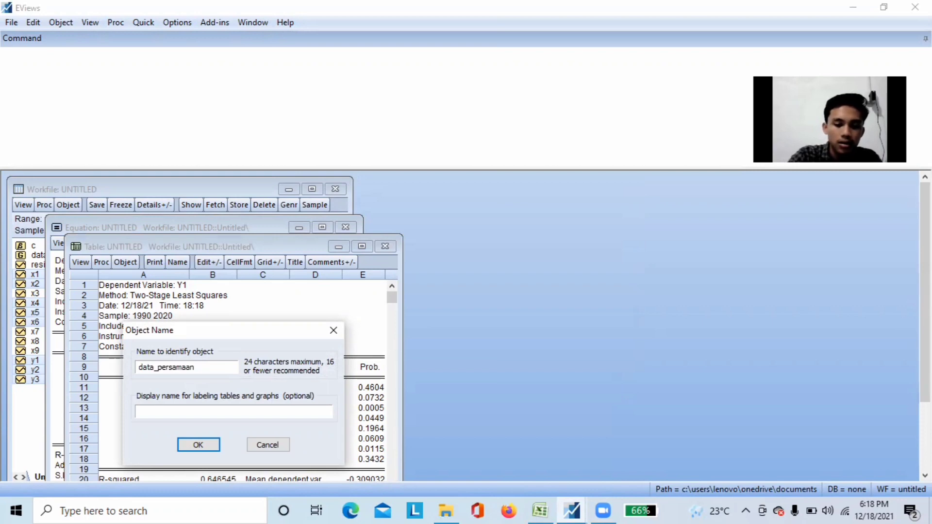
pyautogui.write('y1')
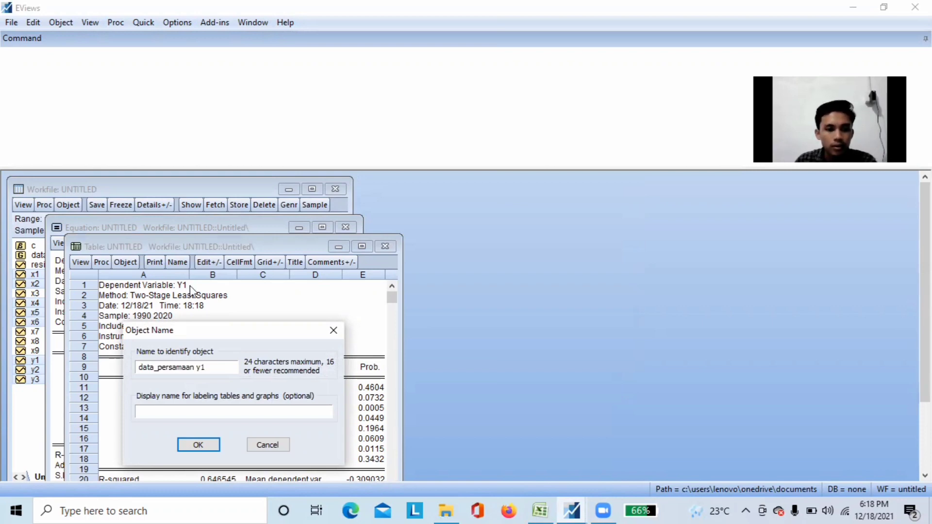
pyautogui.press('Left')
pyautogui.press('Left')
pyautogui.press('BackSpace')
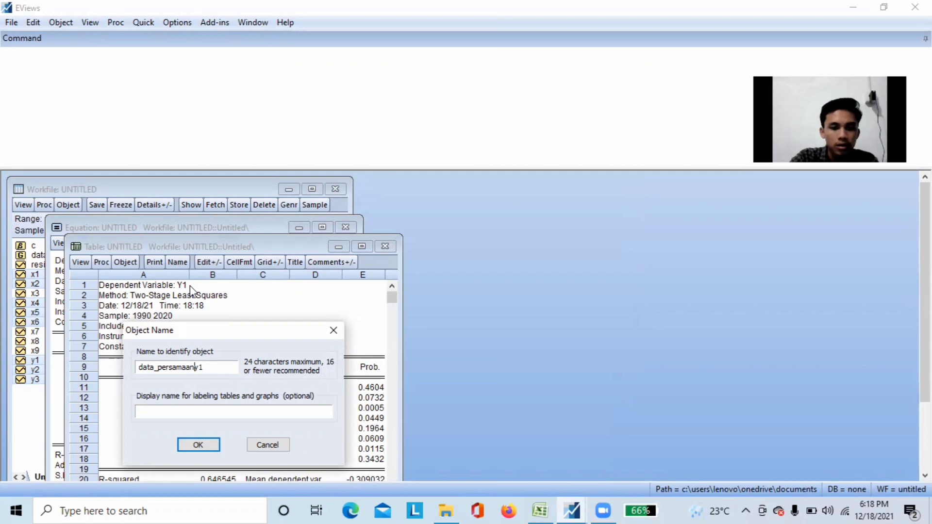
pyautogui.click(194, 444)
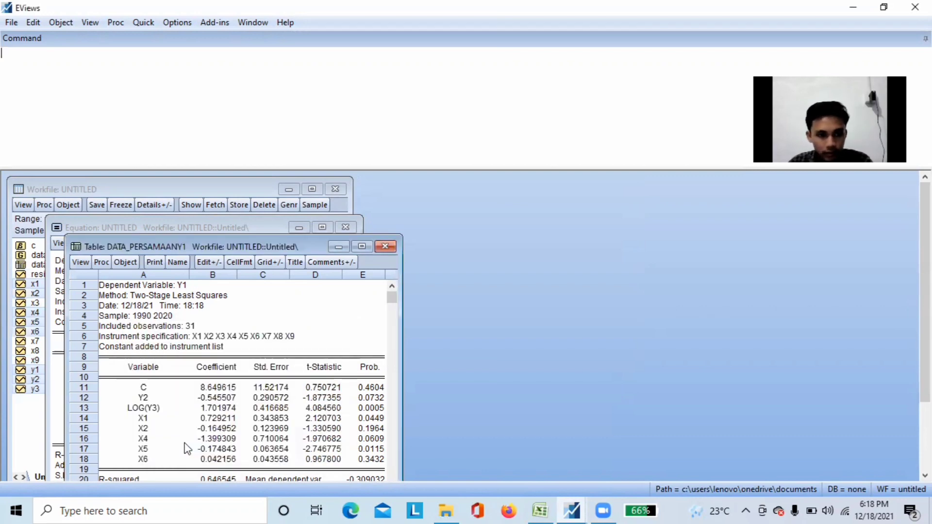
# Close the frozen table's window and move the equation window clear of the workfile's object list
pyautogui.moveTo(277, 244); pyautogui.dragTo(435, 183)
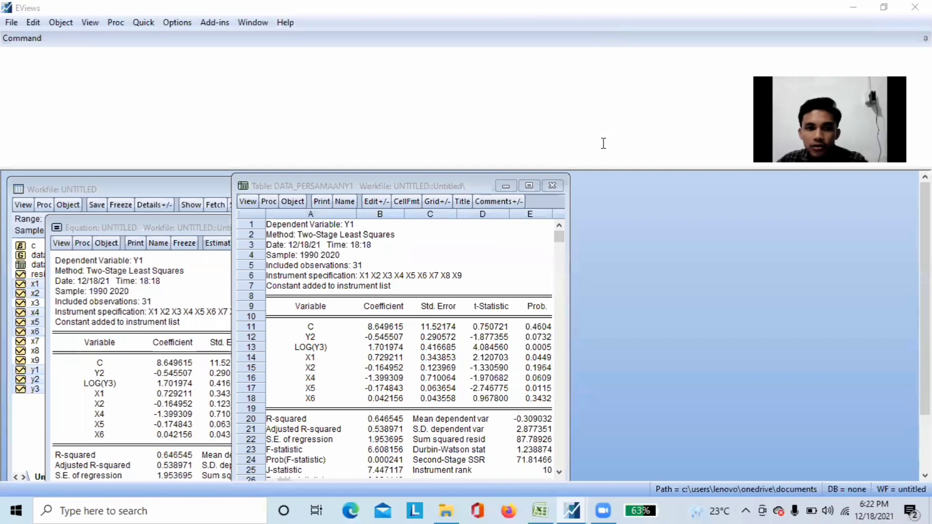
pyautogui.click(553, 185)
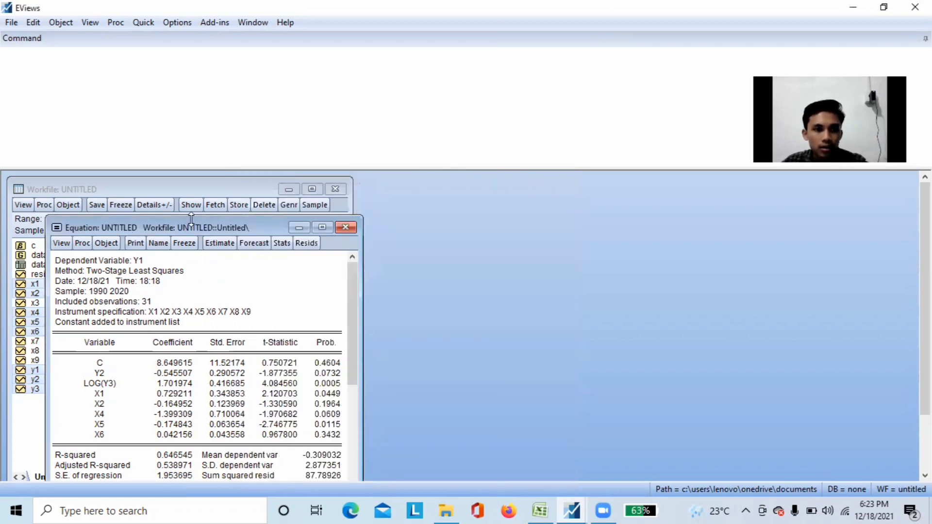
pyautogui.moveTo(191, 220); pyautogui.dragTo(192, 209)
pyautogui.moveTo(258, 209); pyautogui.dragTo(356, 180)
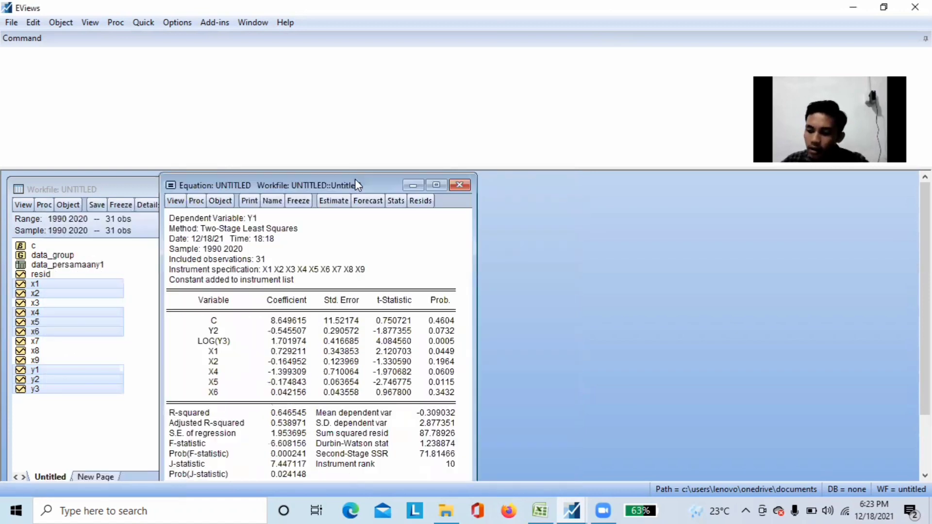
# Run the Histogram - Normality Test on the equation's residuals and move the equation window further from the workfile list
pyautogui.click(169, 202)
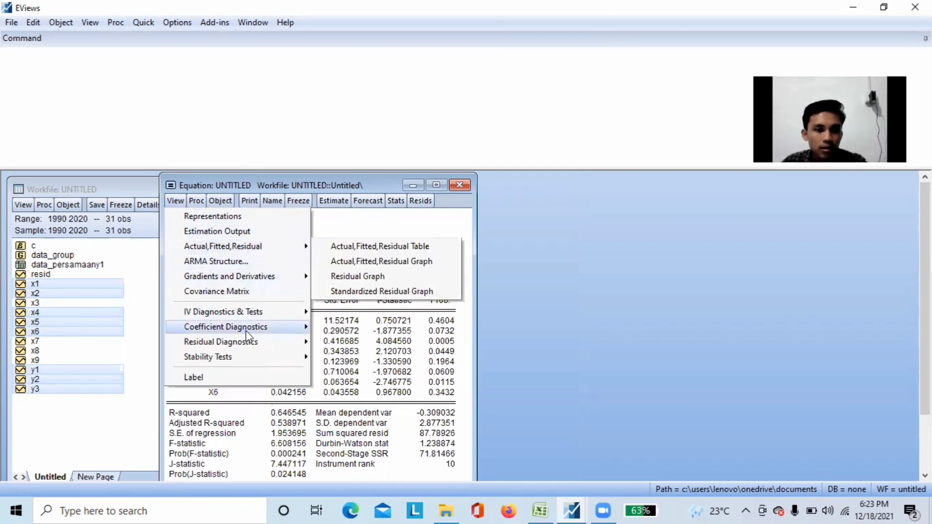
pyautogui.moveTo(250, 343)
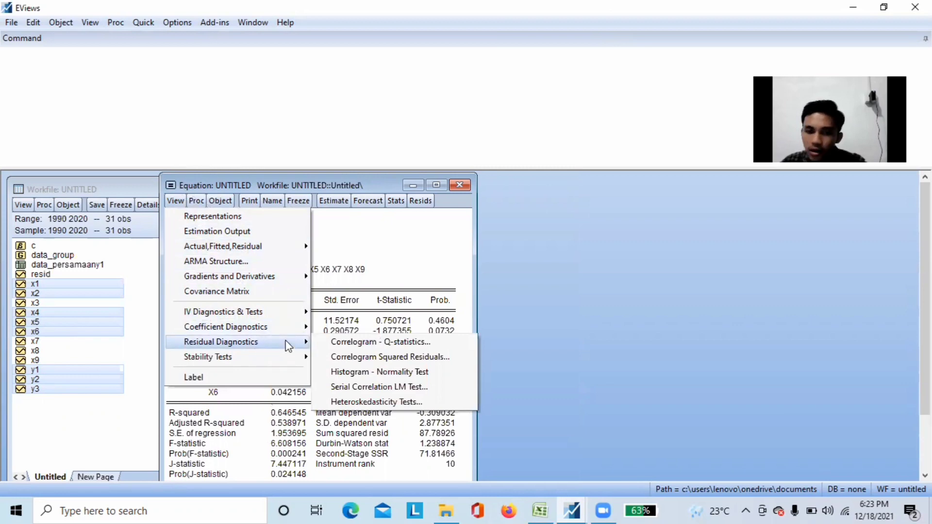
pyautogui.click(366, 373)
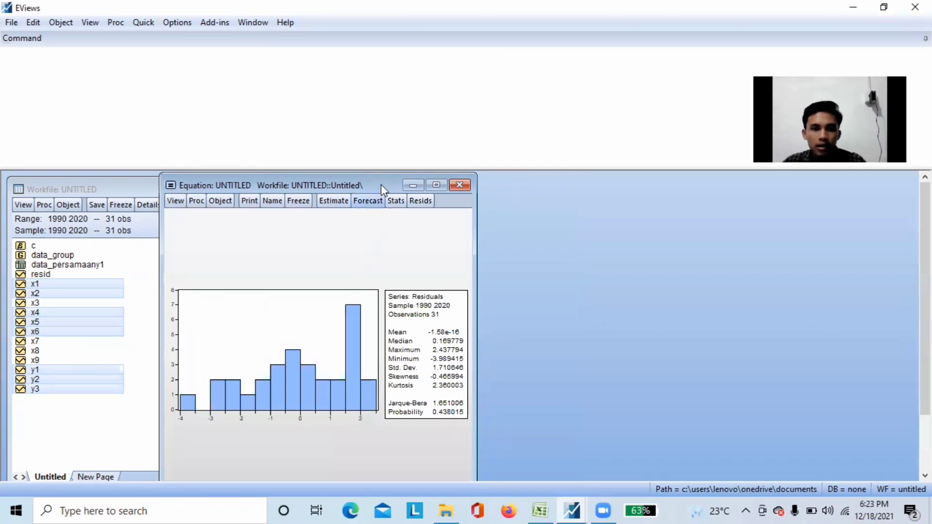
pyautogui.moveTo(378, 179); pyautogui.dragTo(387, 175)
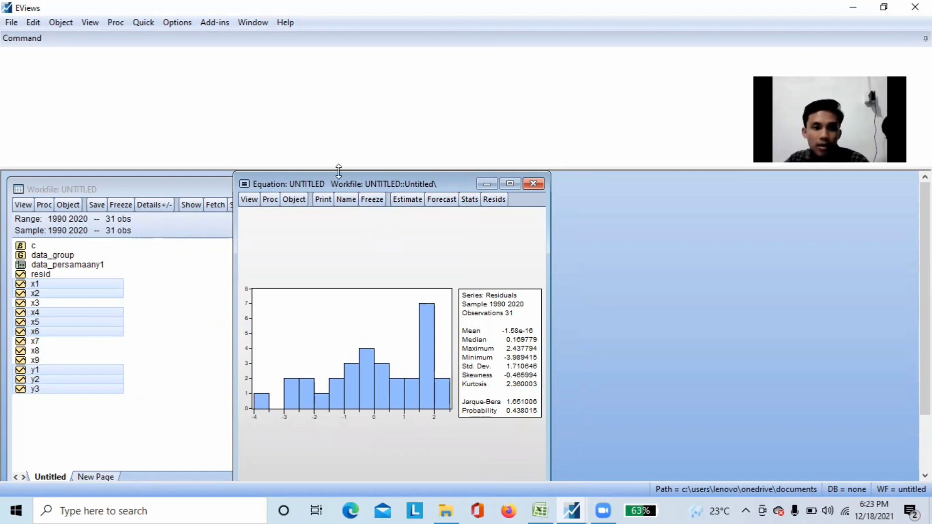
# Run the Breusch-Pagan-Godfrey heteroskedasticity test on the equation's residuals and review its full output
pyautogui.click(249, 200)
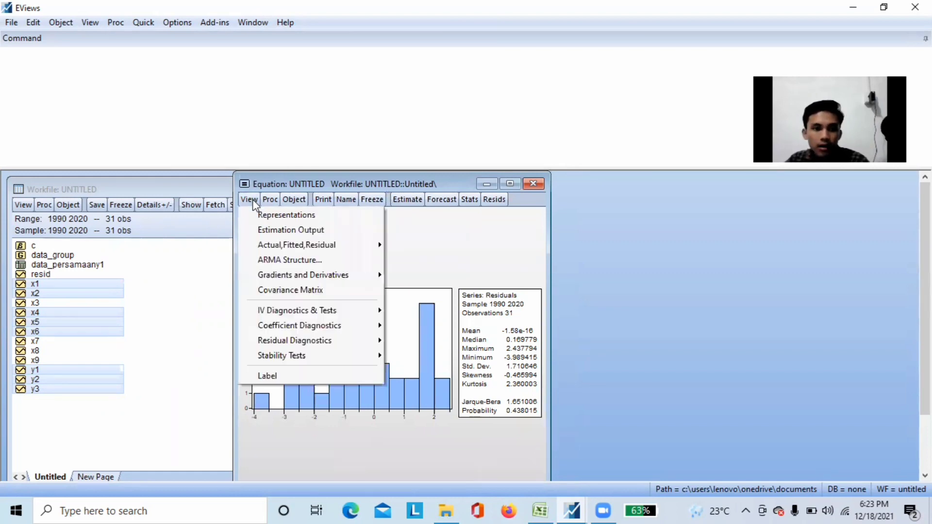
pyautogui.moveTo(316, 342)
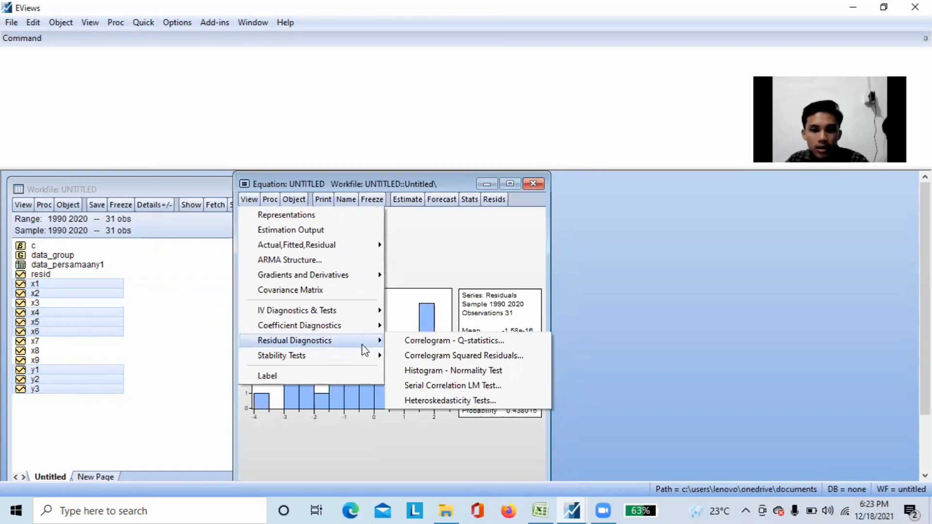
pyautogui.click(452, 401)
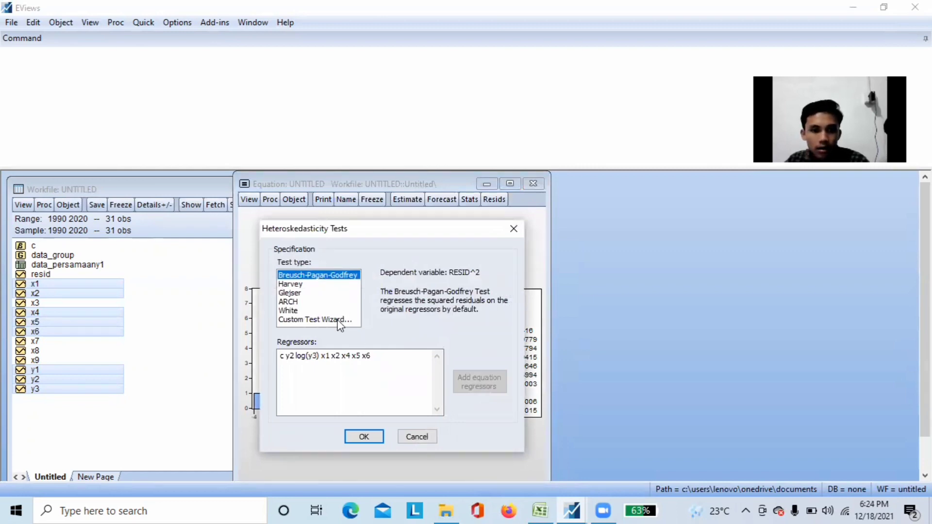
pyautogui.click(372, 436)
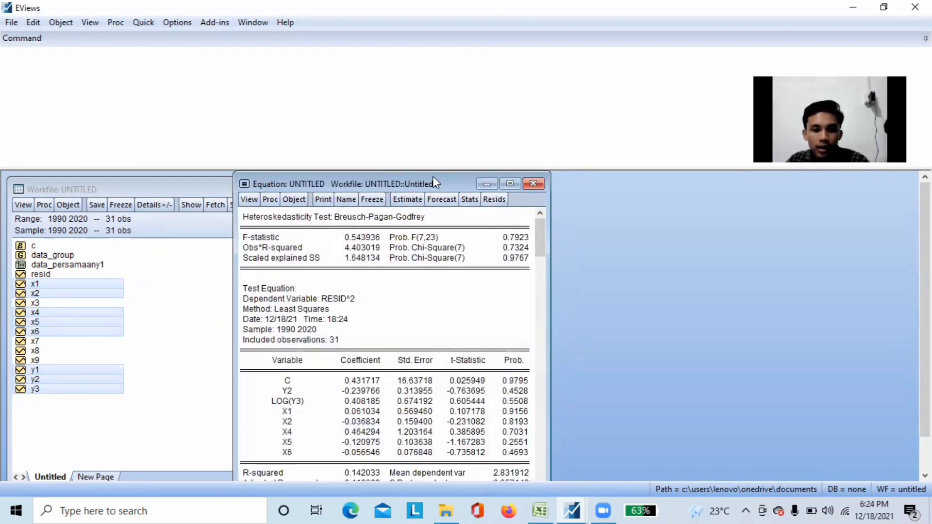
pyautogui.scroll(-1, 435, 200)
pyautogui.scroll(1, 440, 215)
pyautogui.scroll(-2, 440, 318)
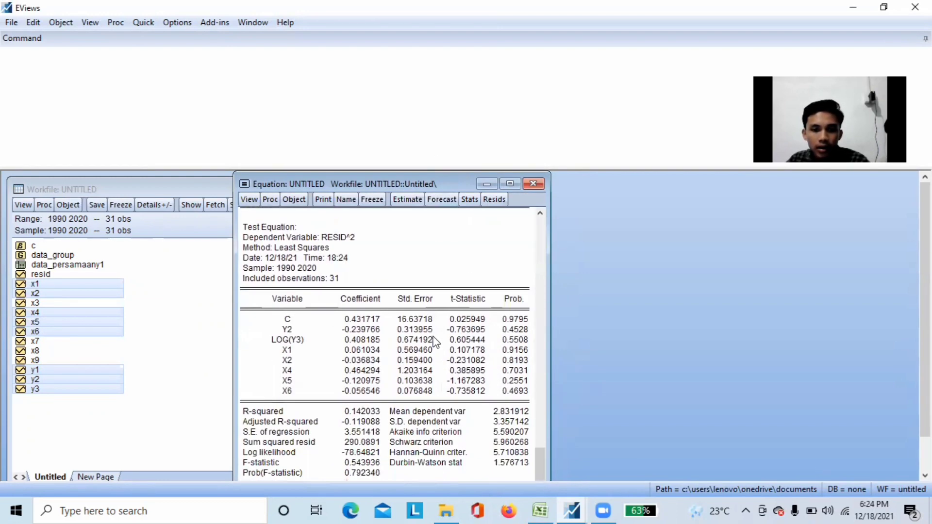
pyautogui.scroll(2, 433, 338)
pyautogui.scroll(1, 434, 342)
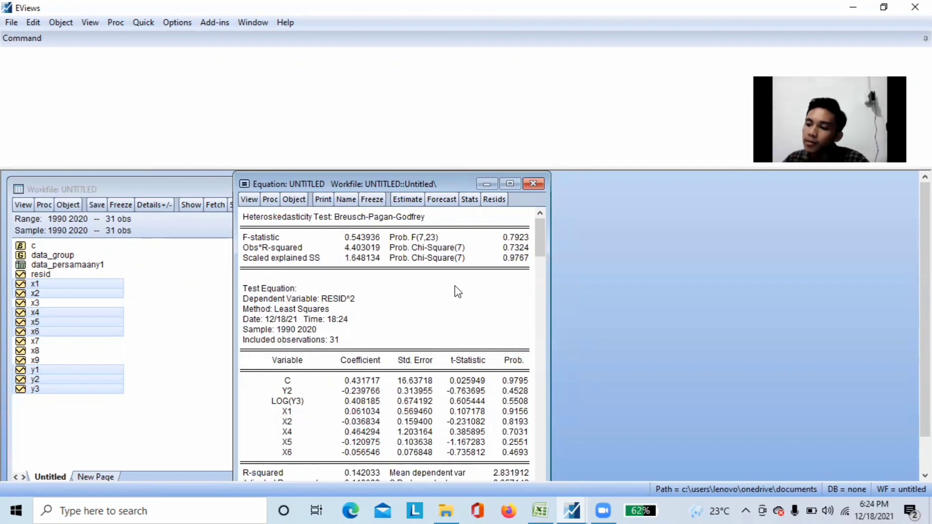
# Run the Serial Correlation LM Test on the equation's residuals
pyautogui.click(248, 200)
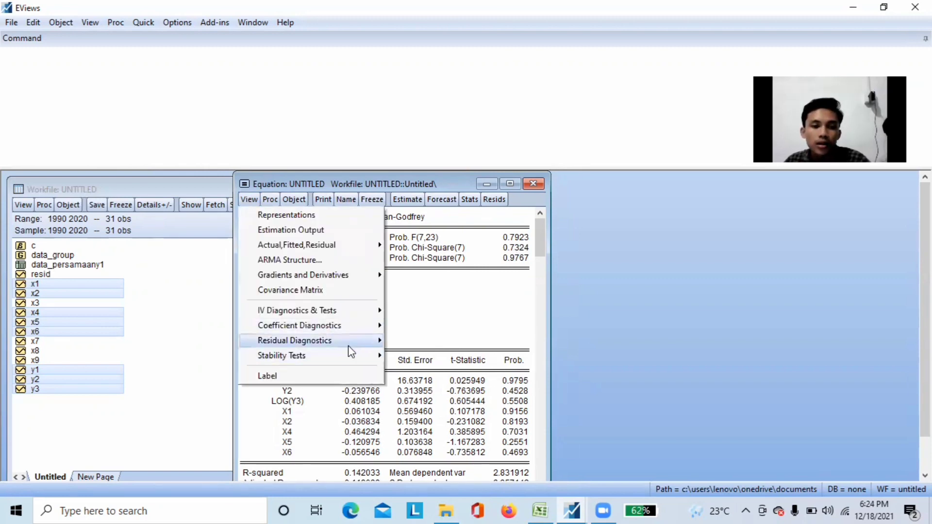
pyautogui.moveTo(367, 347)
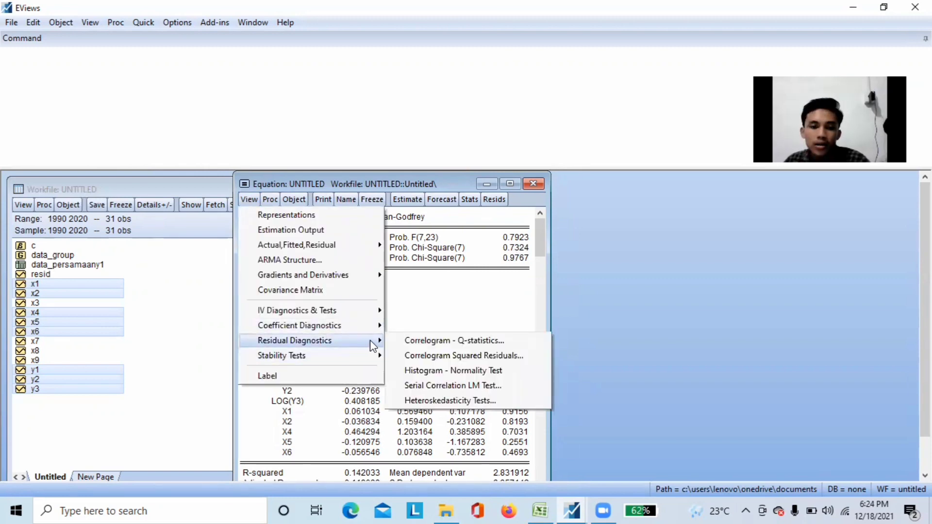
pyautogui.click(463, 387)
pyautogui.click(368, 365)
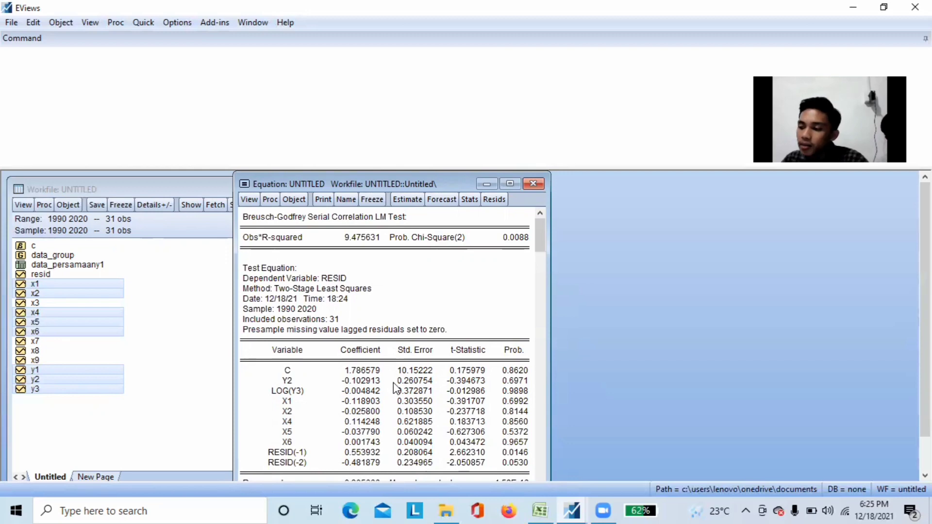
# Compute the correlation matrix for y2, log(y3), x1, x2, x4, x5 and x6, and move its window clear of the workfile list
pyautogui.click(146, 25)
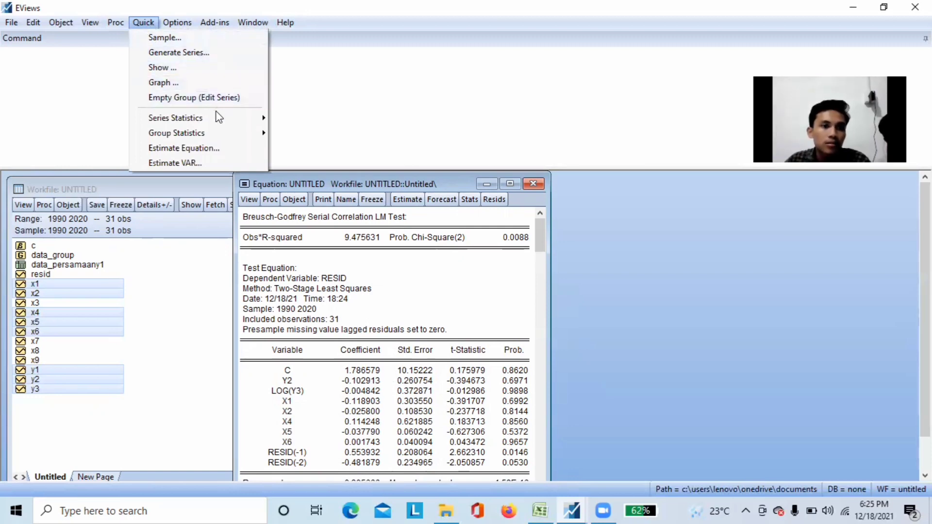
pyautogui.moveTo(219, 134)
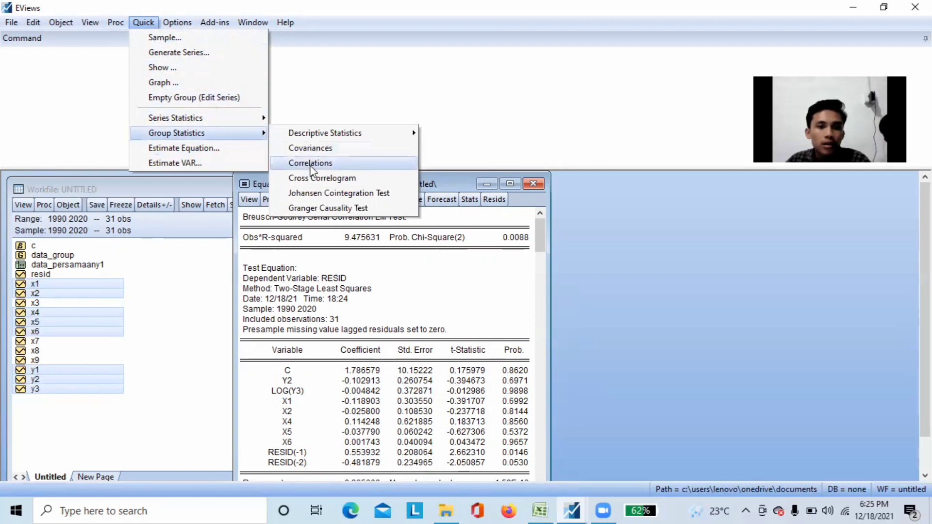
pyautogui.click(328, 162)
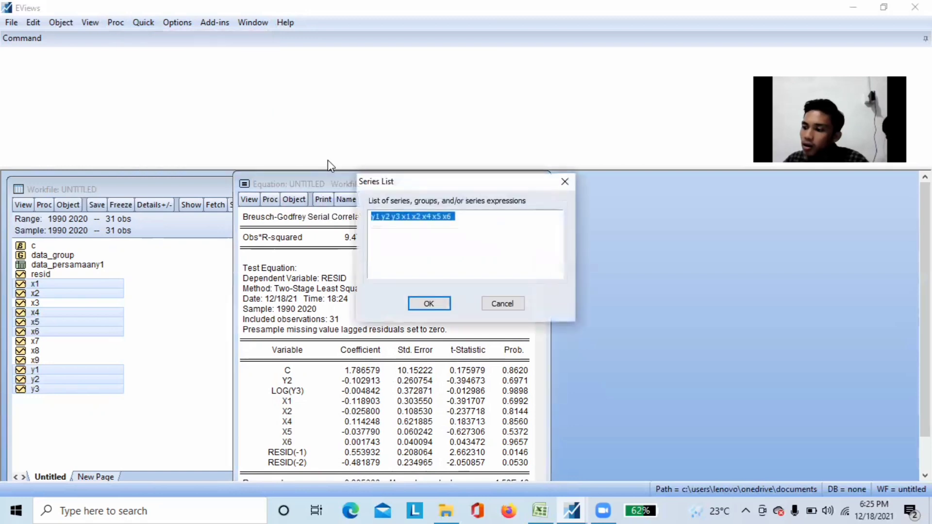
pyautogui.click(465, 224)
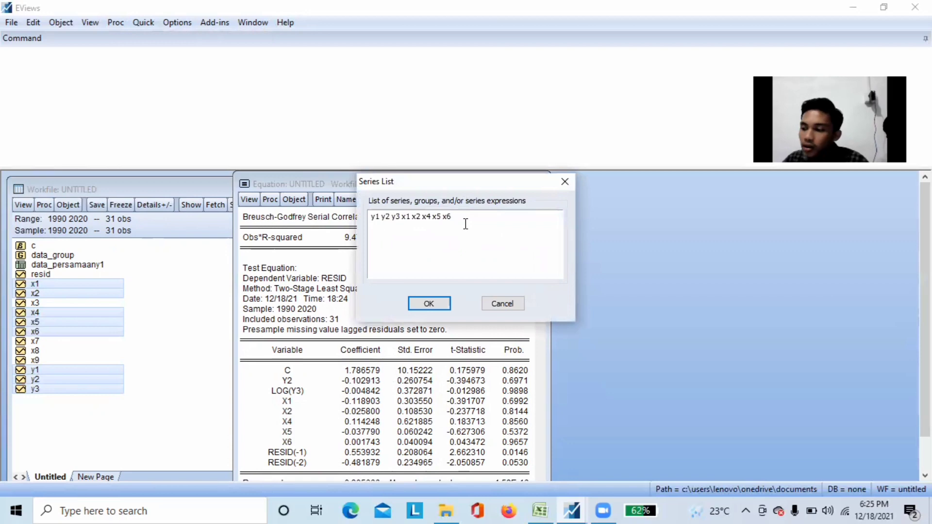
pyautogui.click(381, 216)
pyautogui.press('BackSpace')
pyautogui.press('BackSpace')
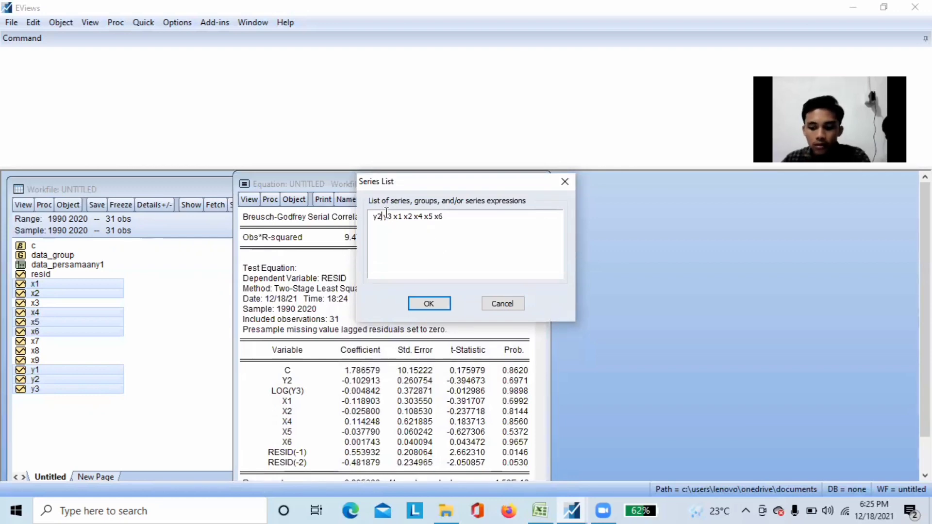
pyautogui.click(387, 217)
pyautogui.write('log(')
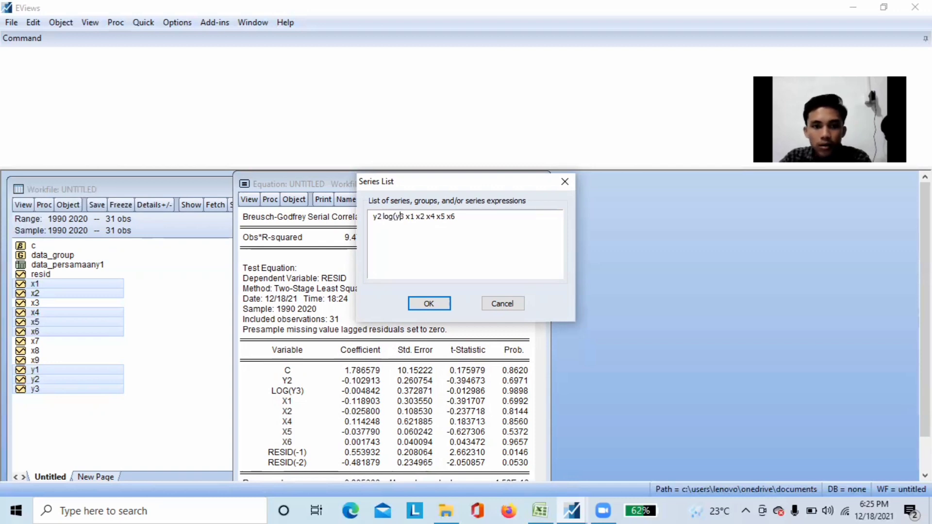
pyautogui.click(404, 217)
pyautogui.write(')')
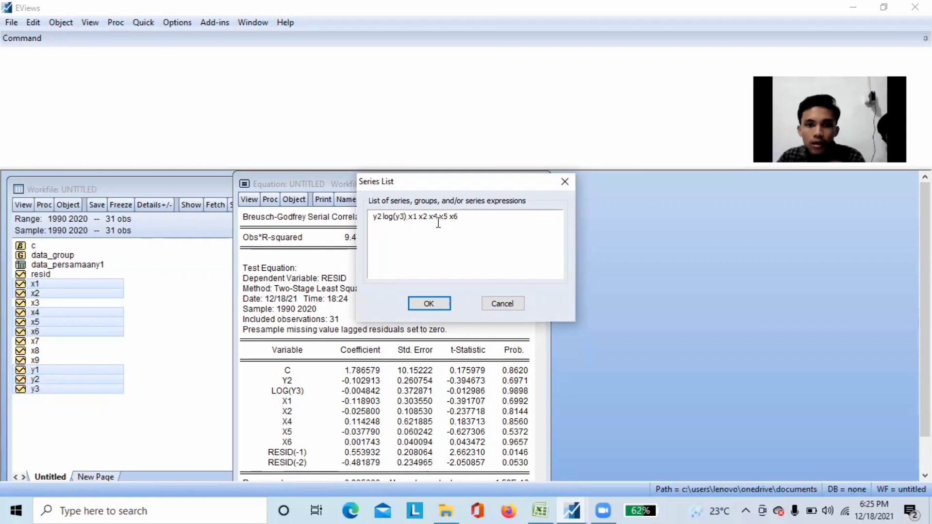
pyautogui.click(427, 304)
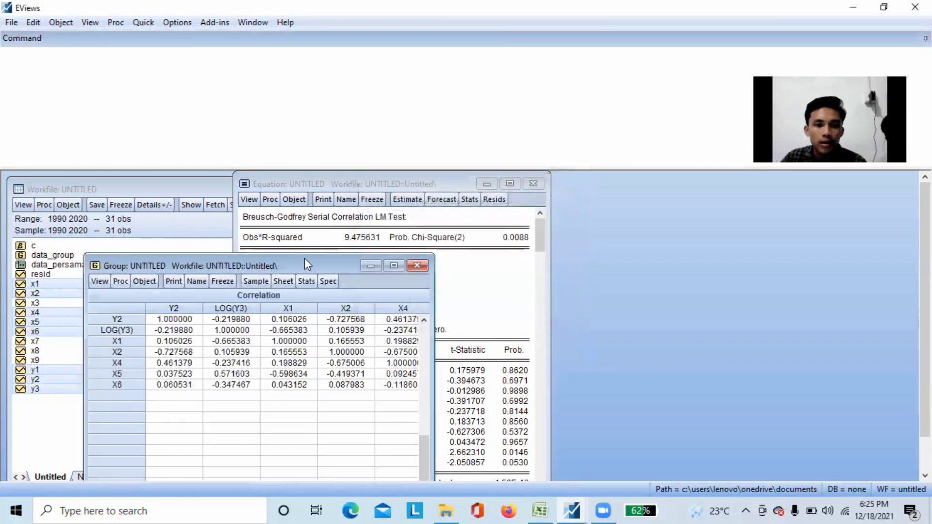
pyautogui.moveTo(304, 258); pyautogui.dragTo(415, 171)
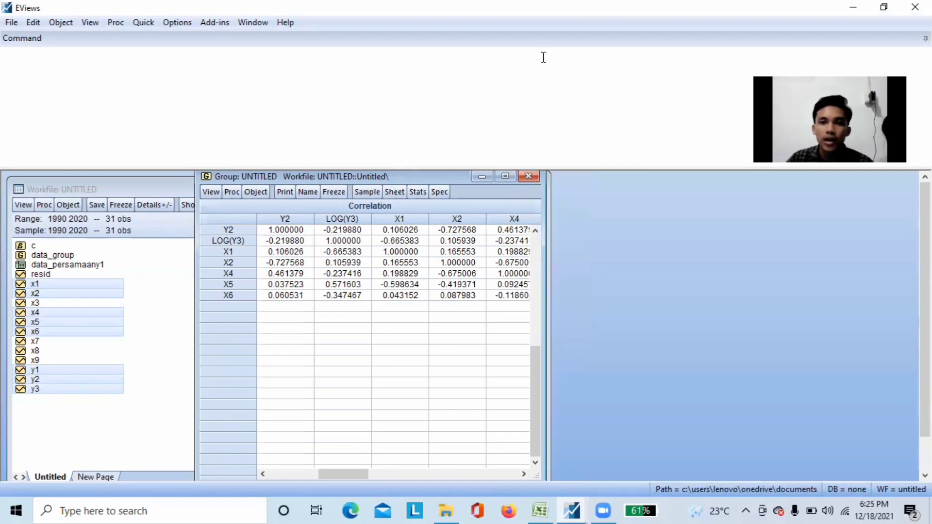
pyautogui.click(585, 23)
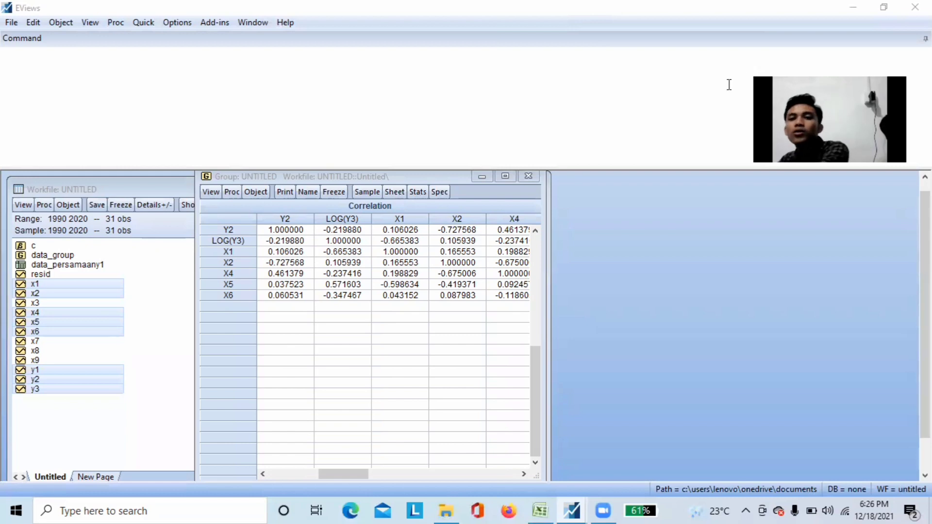
# Close and delete the untitled correlation group and the untitled y1 equation
pyautogui.click(530, 177)
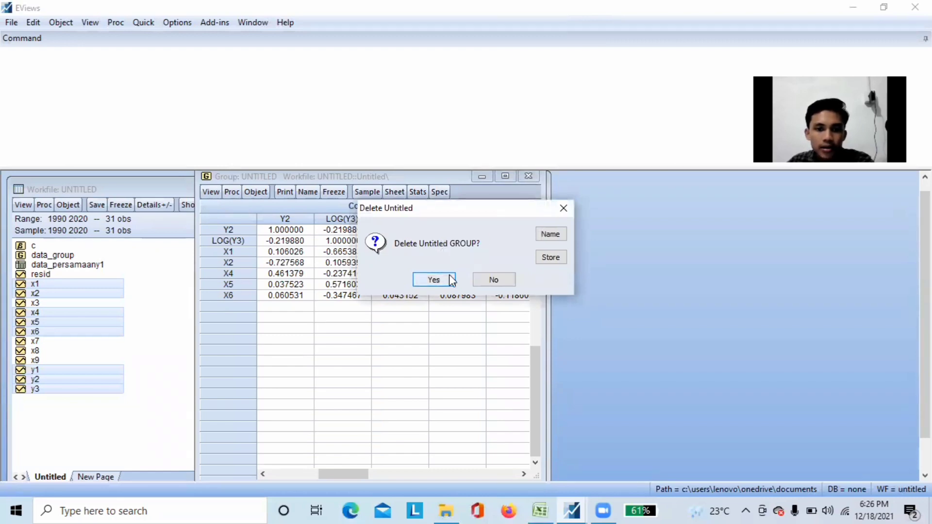
pyautogui.click(451, 281)
pyautogui.click(533, 183)
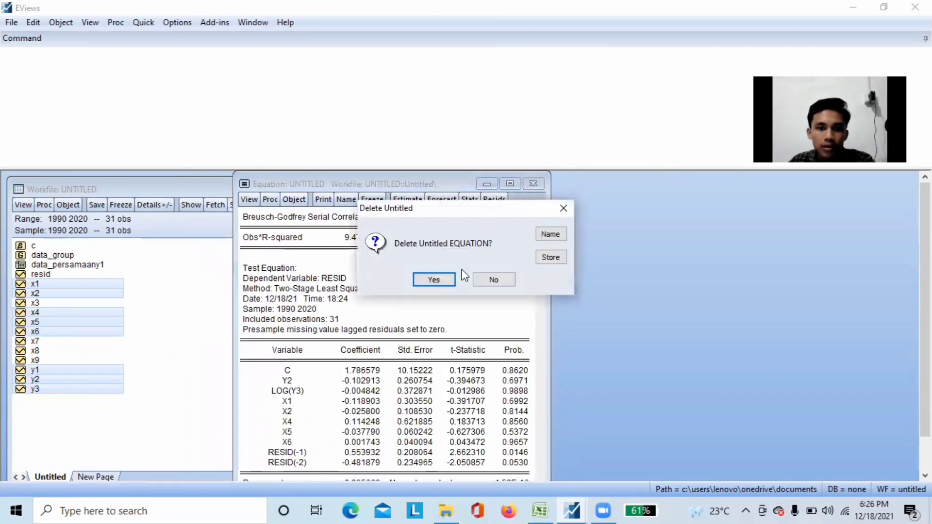
pyautogui.click(442, 278)
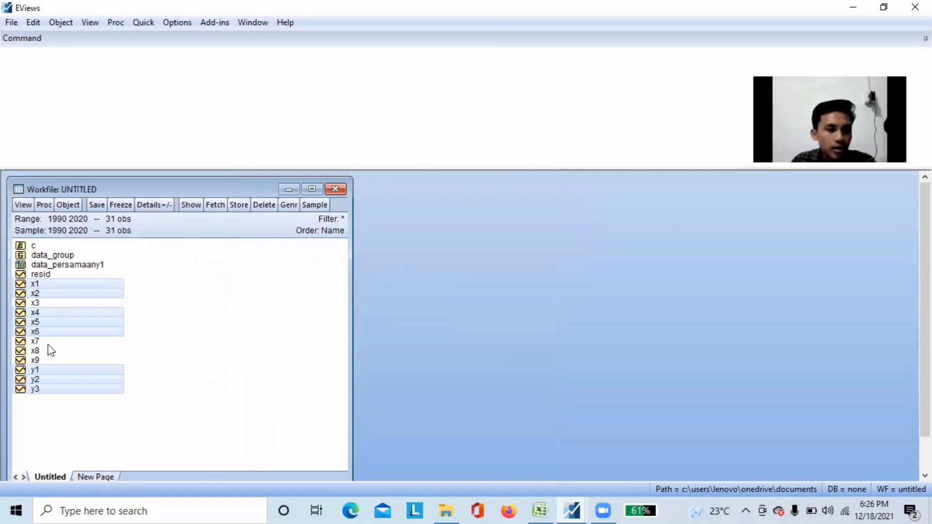
# Open a new equation from the series y2, y1, y3 and x3 through x7, with y2 as the dependent variable
pyautogui.click(151, 368)
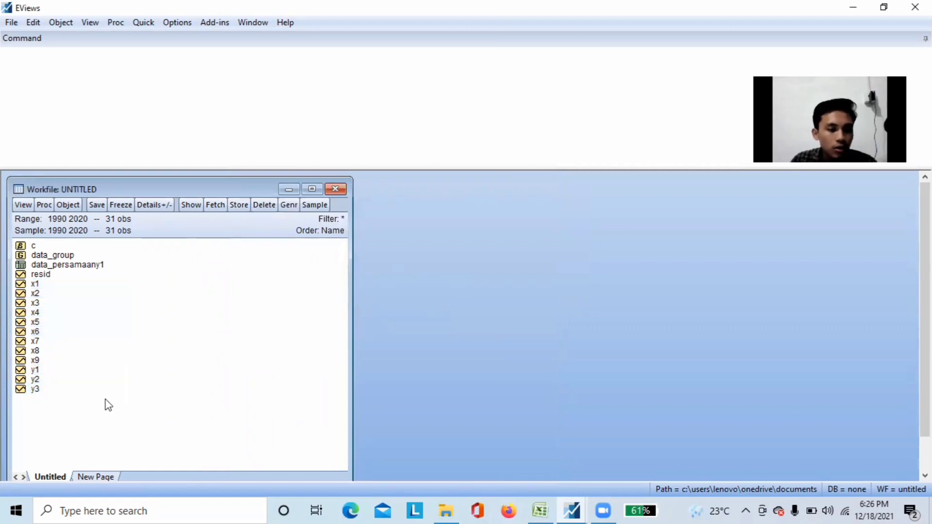
pyautogui.click(39, 383)
pyautogui.keyDown('ctrl'); pyautogui.click(49, 370); pyautogui.keyUp('ctrl')
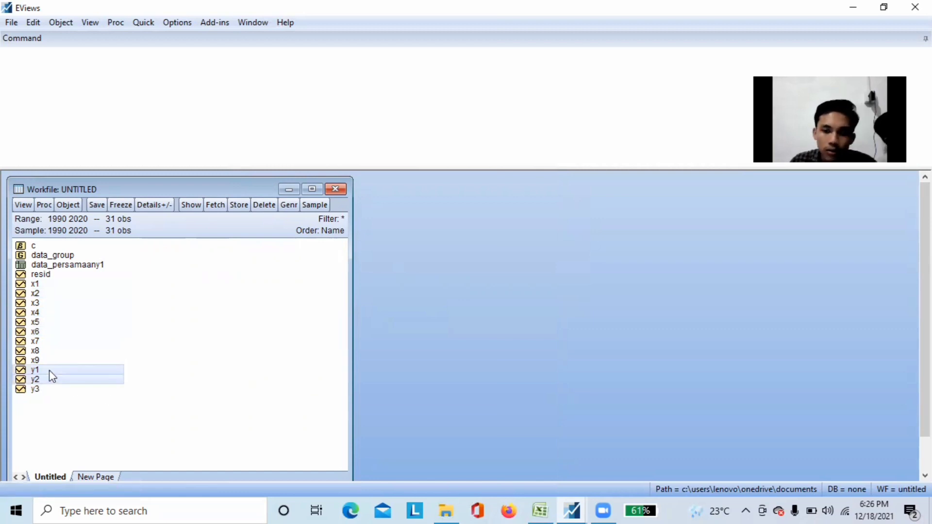
pyautogui.keyDown('ctrl'); pyautogui.click(50, 389); pyautogui.keyUp('ctrl')
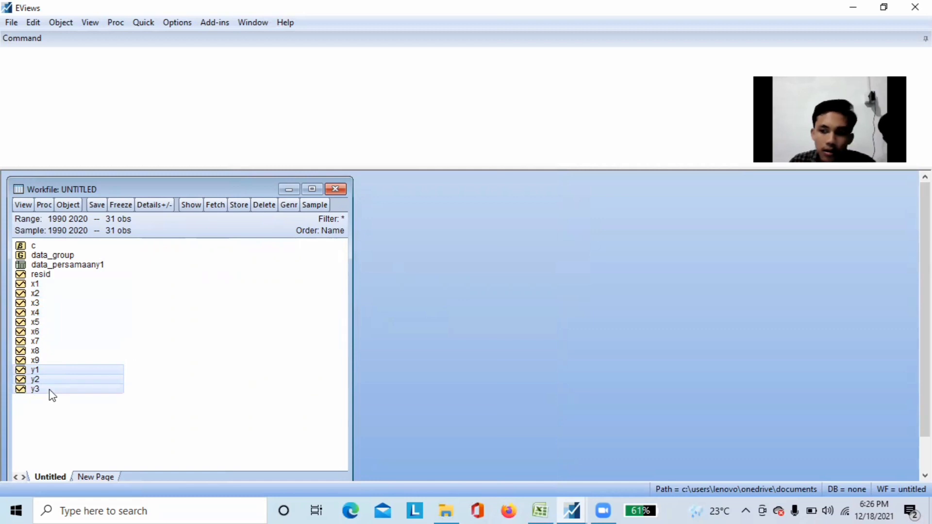
pyautogui.keyDown('ctrl'); pyautogui.click(68, 306); pyautogui.keyUp('ctrl')
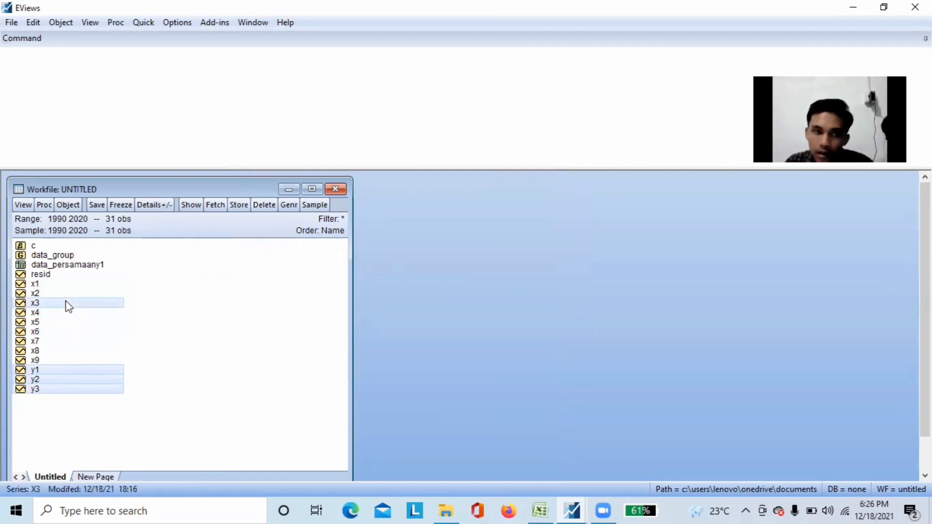
pyautogui.keyDown('ctrl'); pyautogui.click(62, 314); pyautogui.keyUp('ctrl')
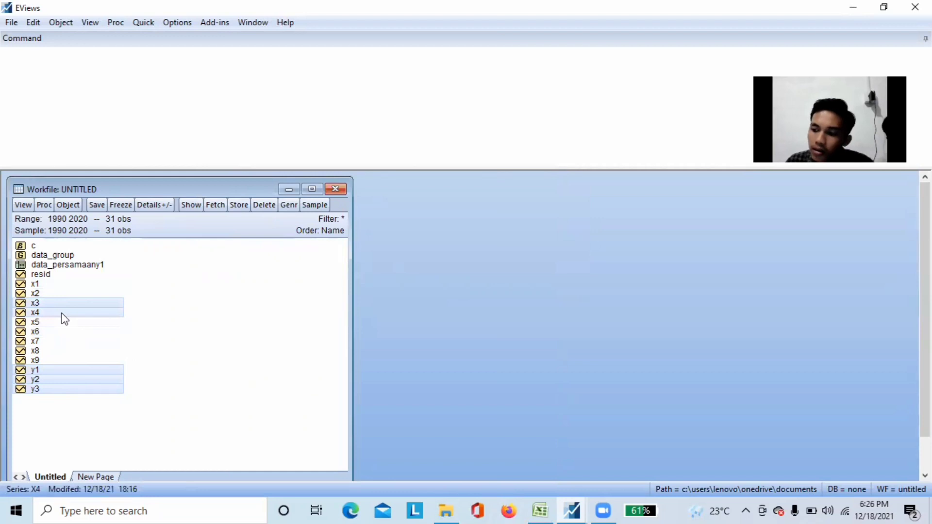
pyautogui.keyDown('ctrl'); pyautogui.click(65, 325); pyautogui.keyUp('ctrl')
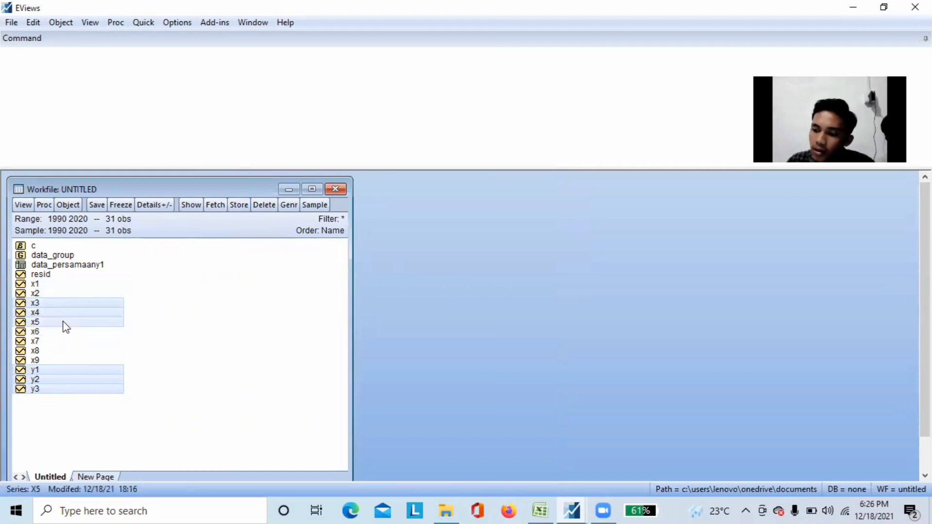
pyautogui.keyDown('ctrl'); pyautogui.click(66, 332); pyautogui.keyUp('ctrl')
pyautogui.keyDown('ctrl'); pyautogui.click(66, 343); pyautogui.keyUp('ctrl')
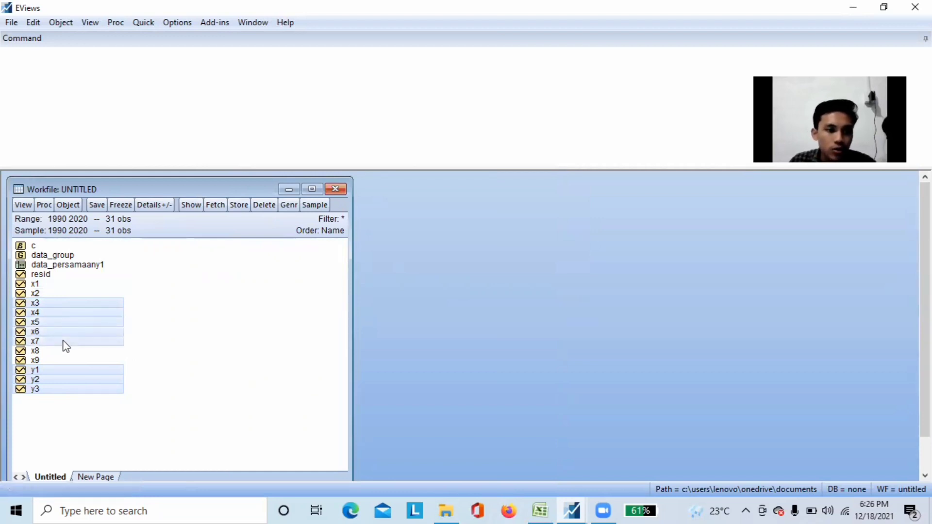
pyautogui.rightClick(65, 327)
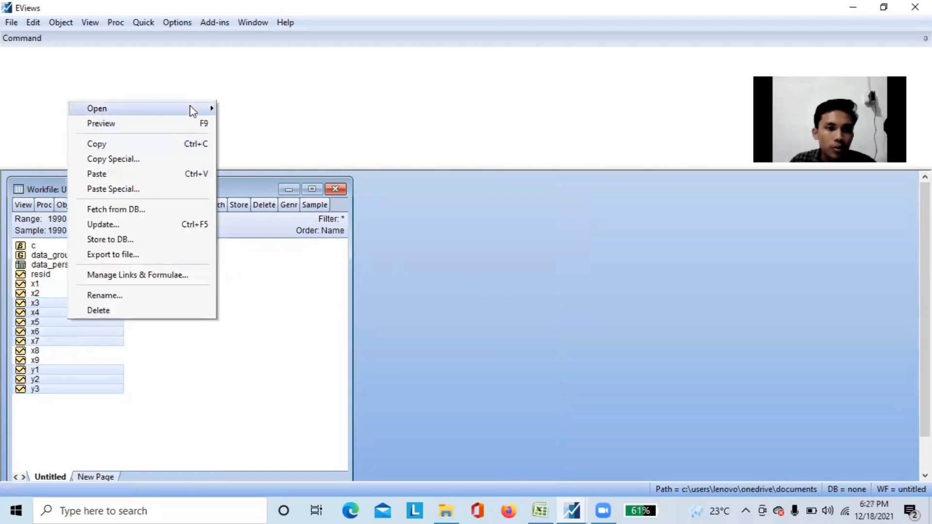
pyautogui.moveTo(190, 107)
pyautogui.click(288, 123)
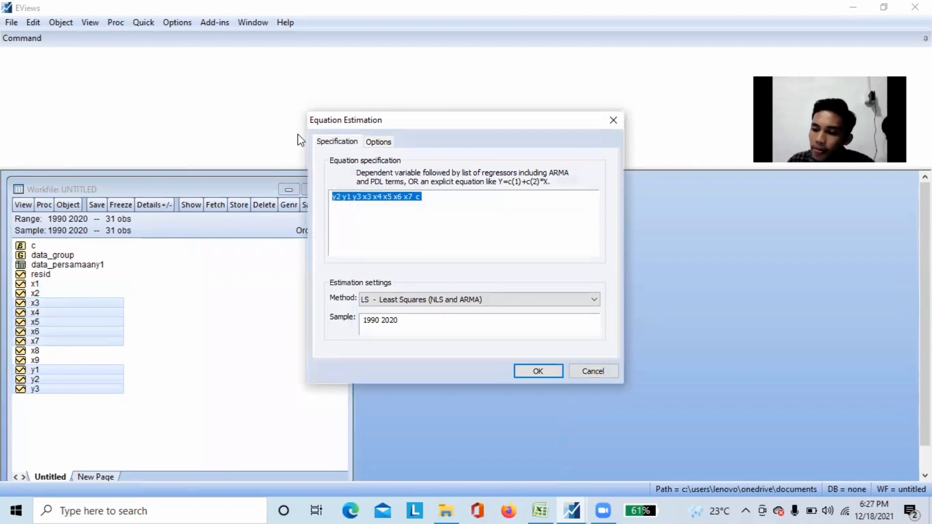
# Edit the equation specification to read y2 c y1 log(y3) x3 x4 x5 x6 x7
pyautogui.click(442, 201)
pyautogui.press('BackSpace')
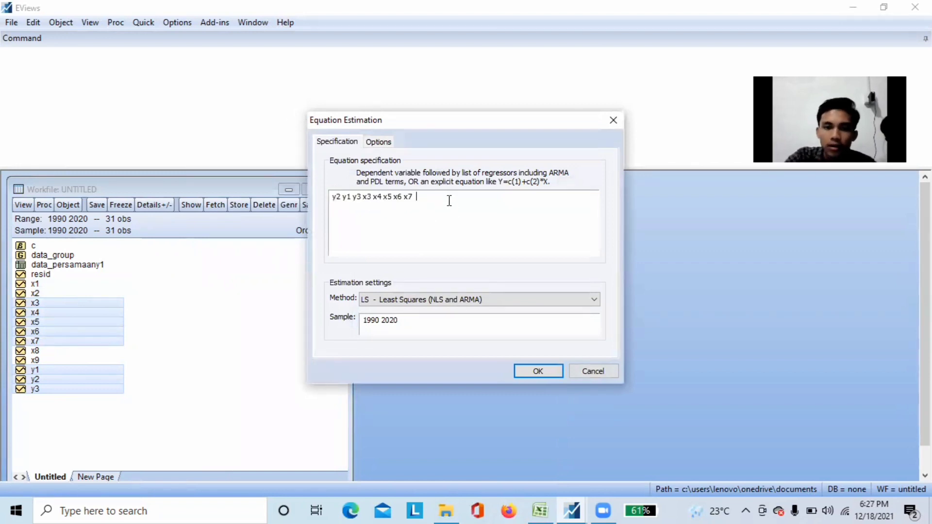
pyautogui.click(343, 199)
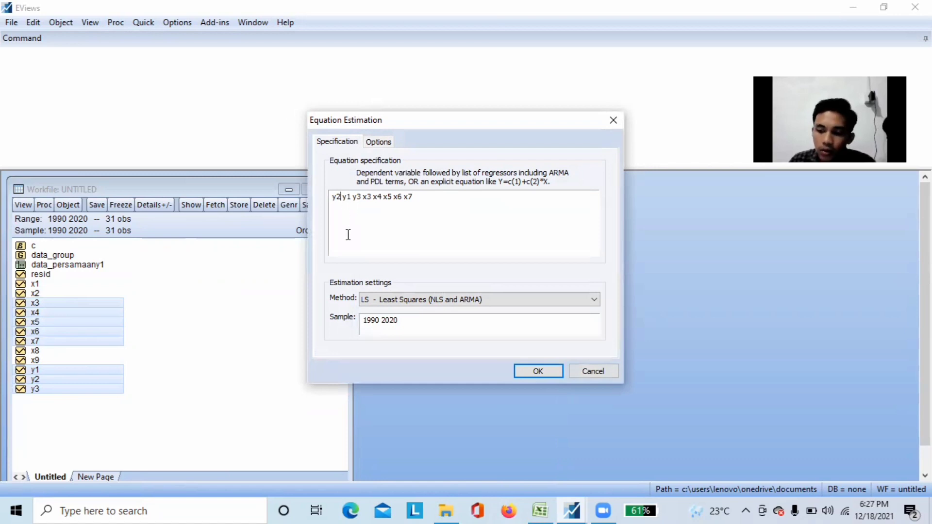
pyautogui.write('c')
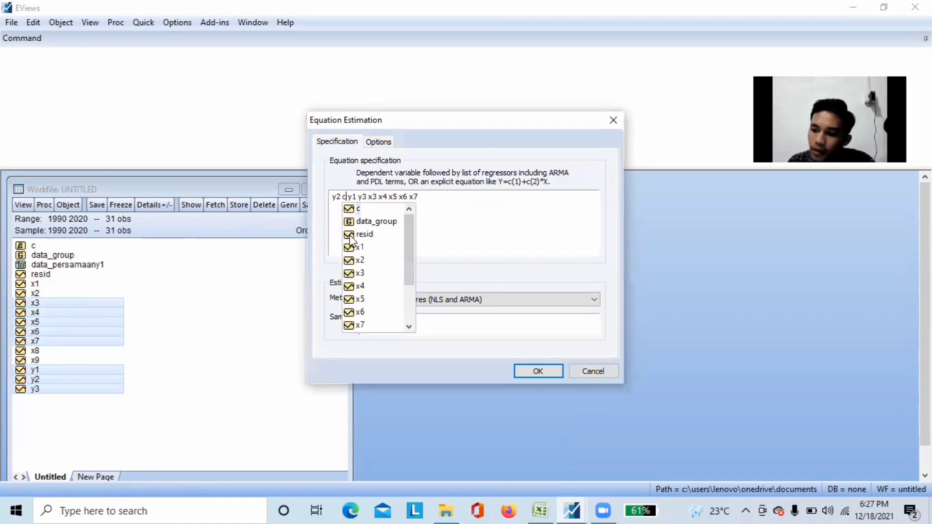
pyautogui.click(358, 196)
pyautogui.write('log')
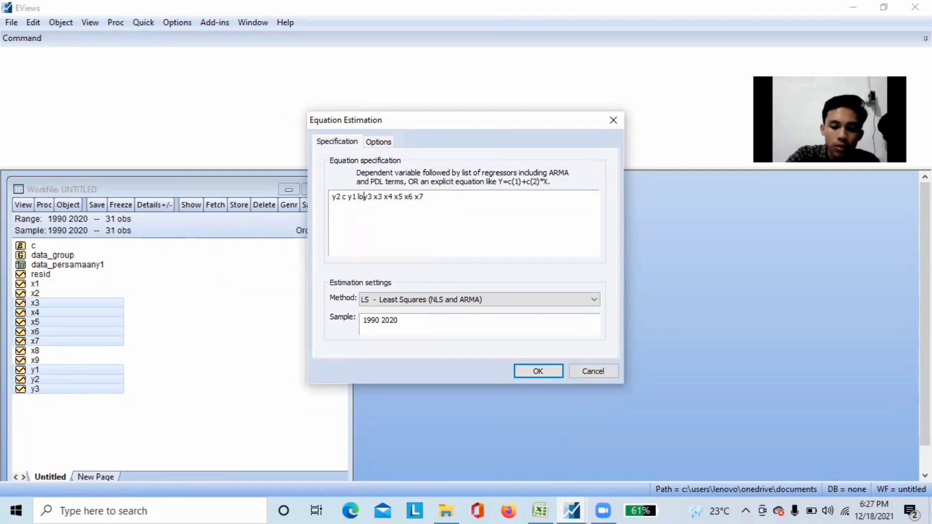
pyautogui.write('(y3')
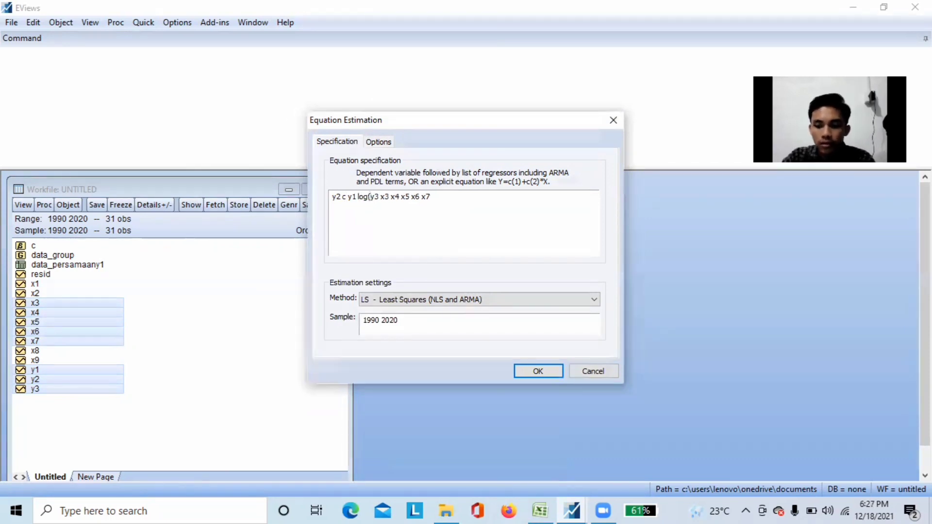
pyautogui.write(')')
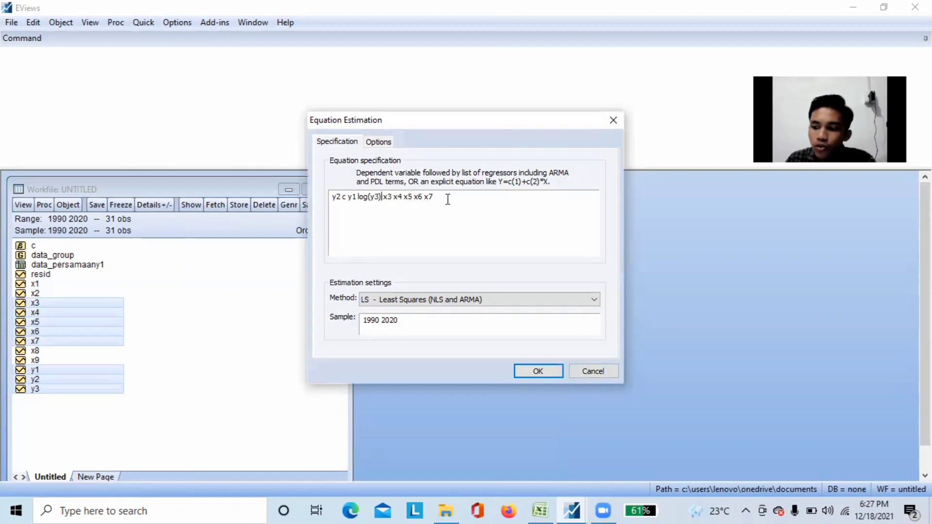
# Estimate the y2 equation by two-stage least squares (TSLS) with x1 x2 x3 x4 x5 x6 x7 x8 x9 as the instrument list
pyautogui.click(590, 301)
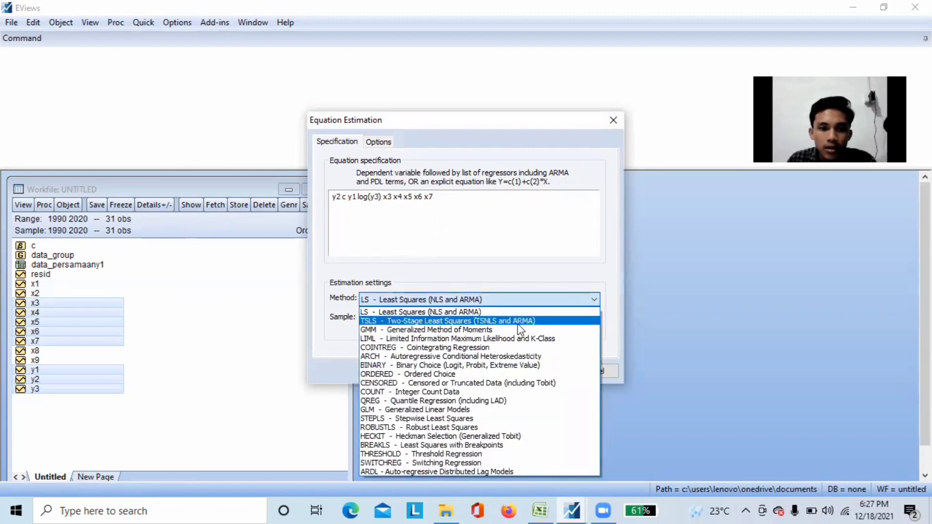
pyautogui.click(518, 322)
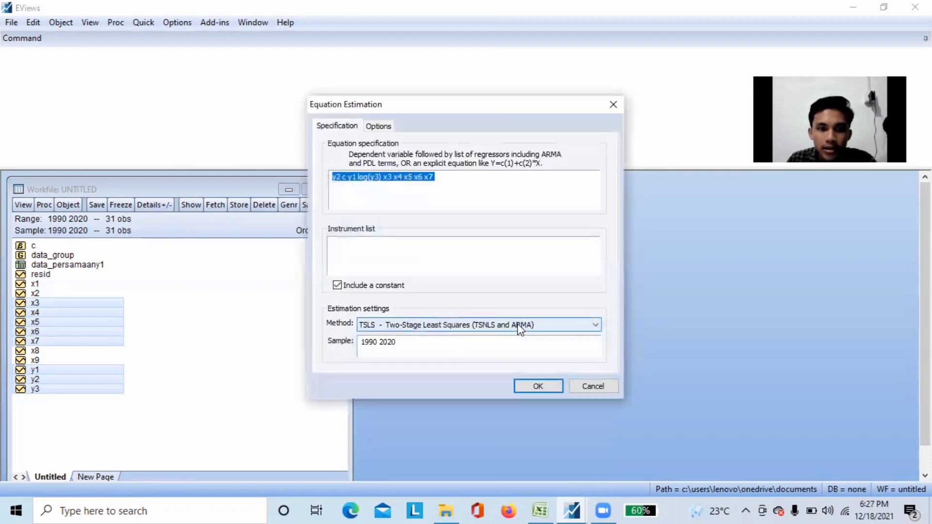
pyautogui.click(434, 255)
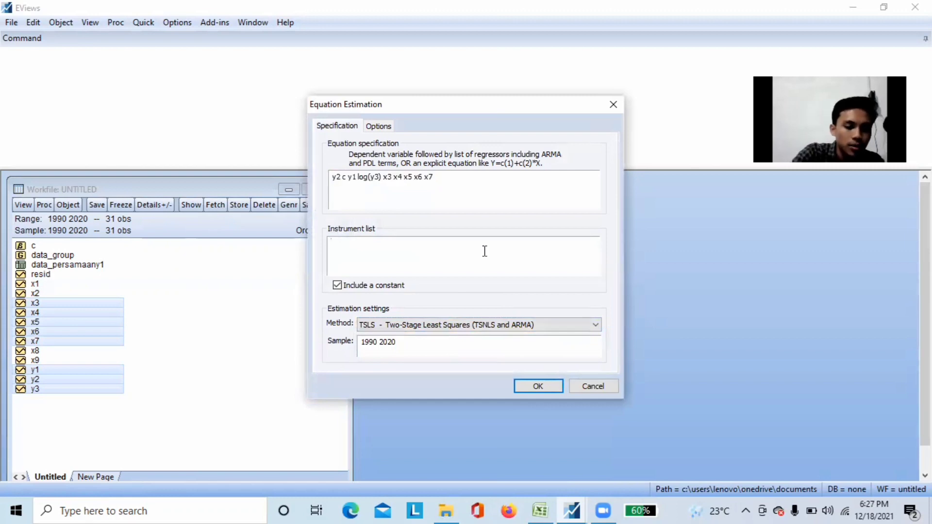
pyautogui.write('x1 x')
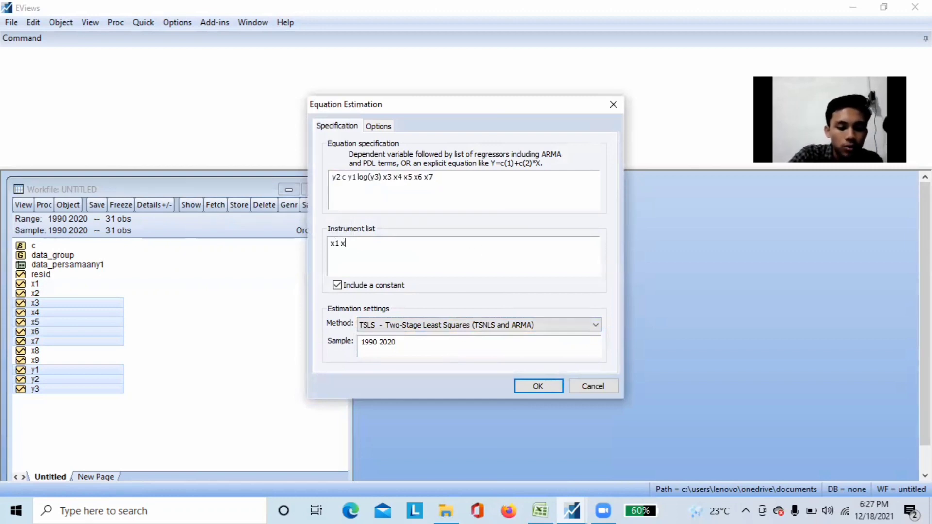
pyautogui.write('2 x3 x4 ')
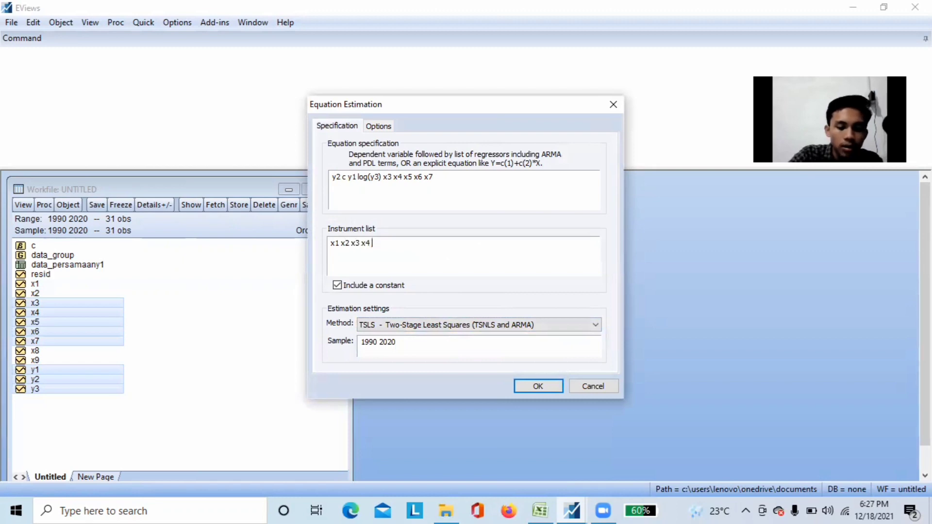
pyautogui.write('x5 x6 ')
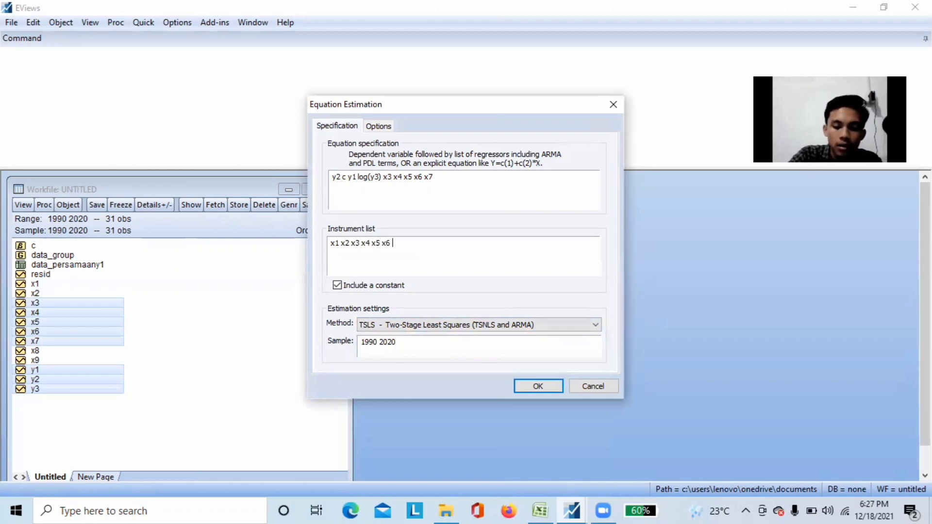
pyautogui.write('x7 x8')
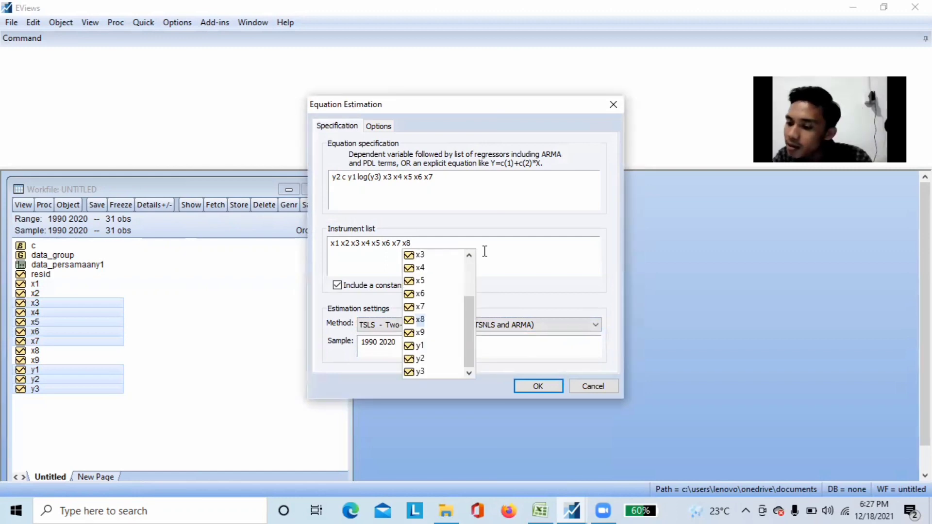
pyautogui.press('BackSpace')
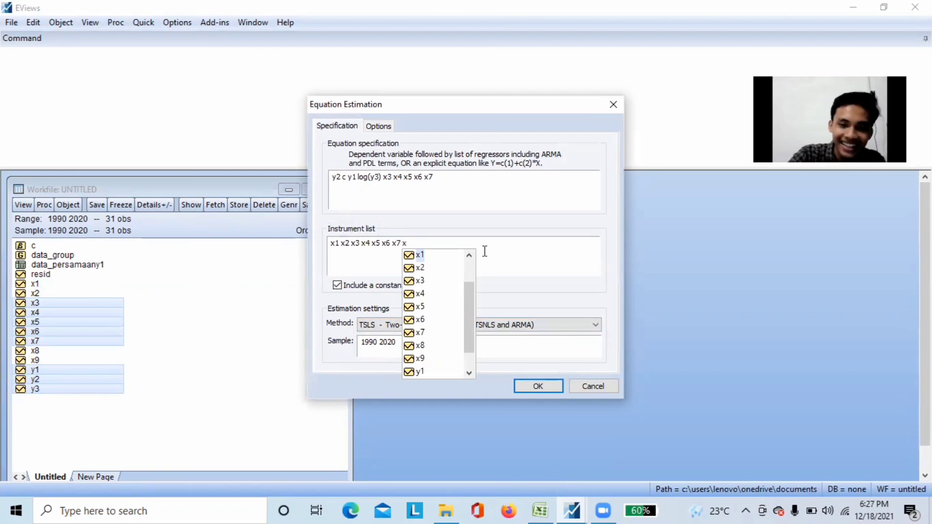
pyautogui.write('8 x9')
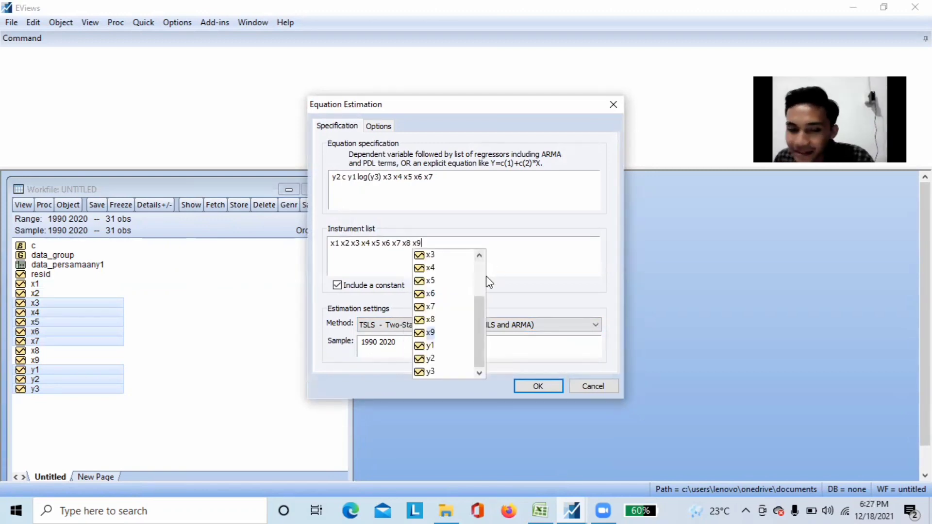
pyautogui.click(550, 386)
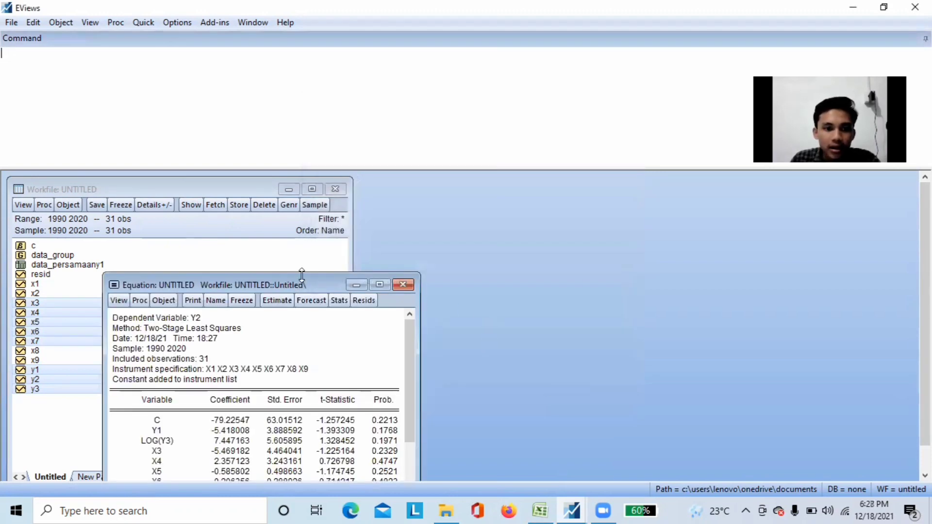
# Freeze the y2 estimation output as a table named data_persamaany2 and position its window beside the workfile list
pyautogui.moveTo(311, 280); pyautogui.dragTo(441, 172)
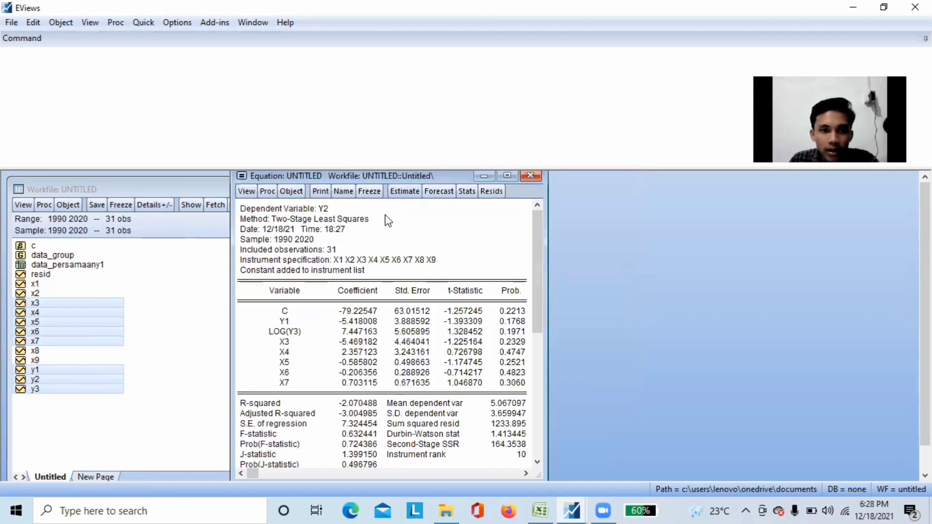
pyautogui.click(370, 191)
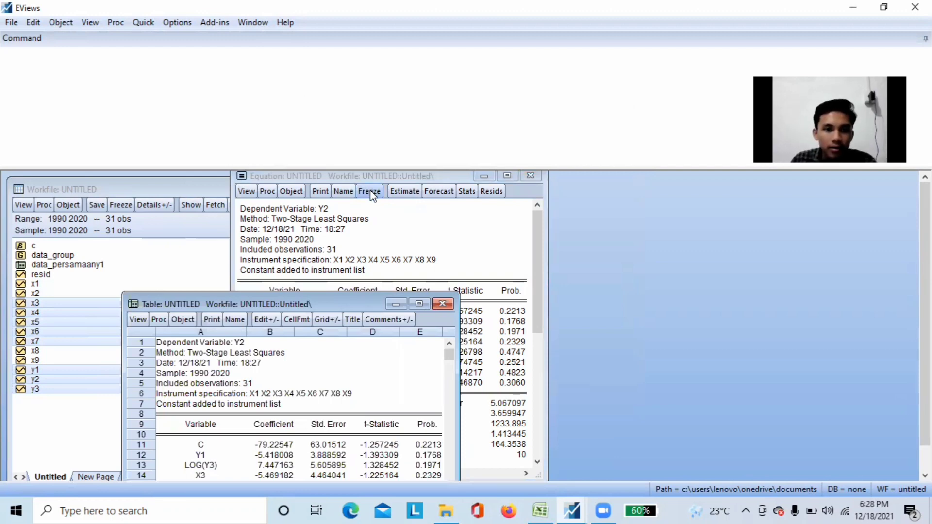
pyautogui.click(235, 320)
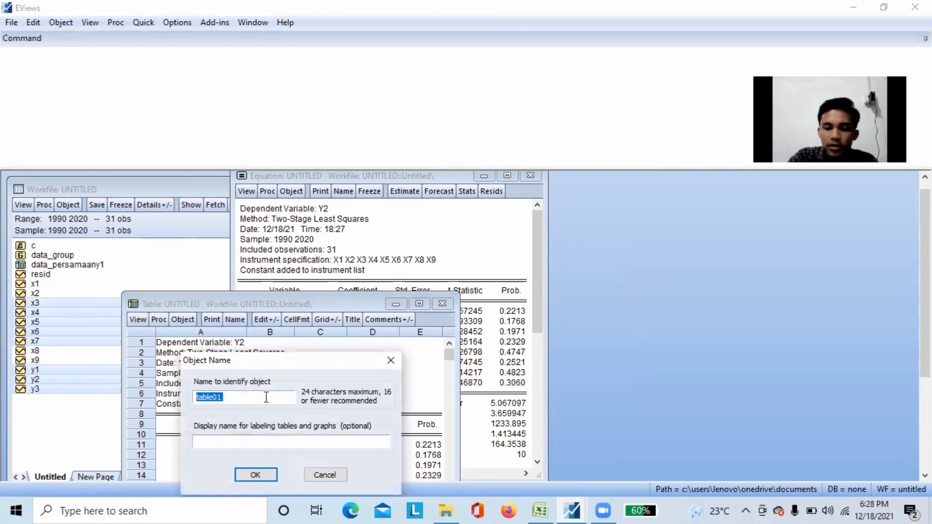
pyautogui.press('BackSpace')
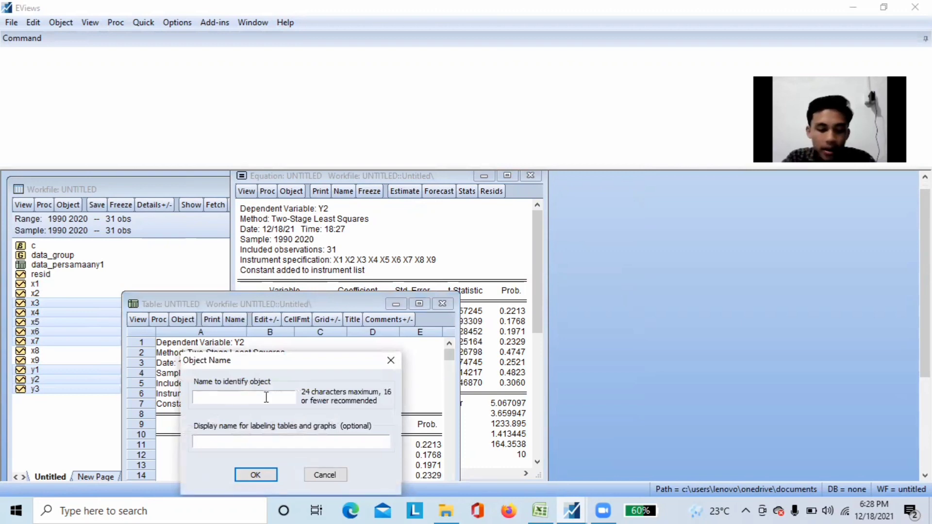
pyautogui.write('data')
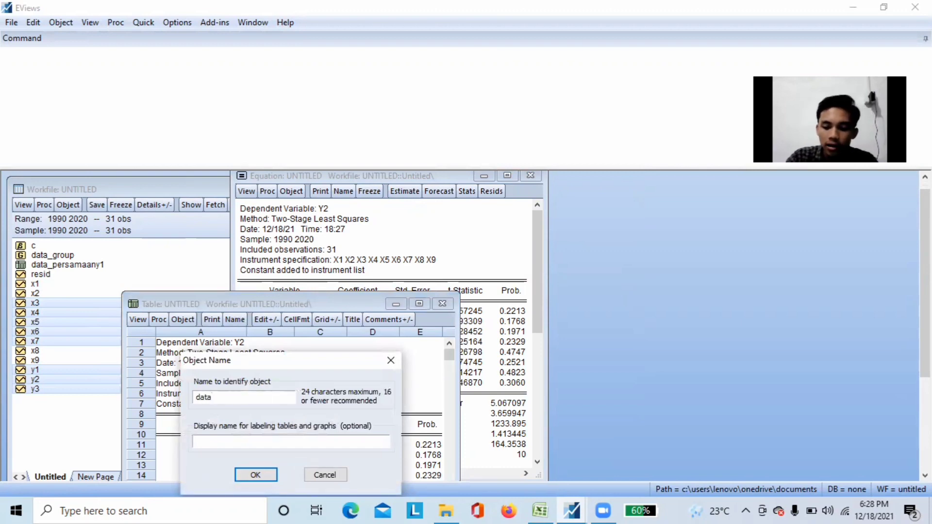
pyautogui.write('_per')
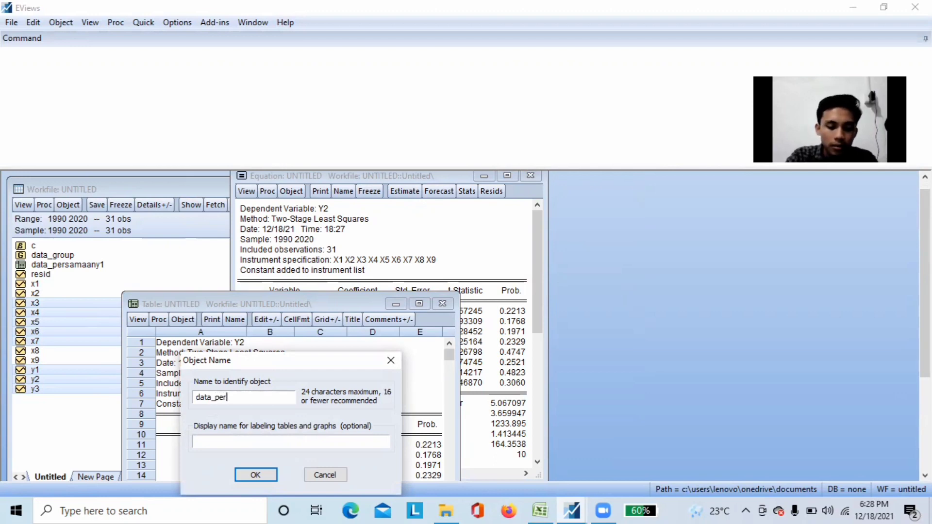
pyautogui.write('samaan')
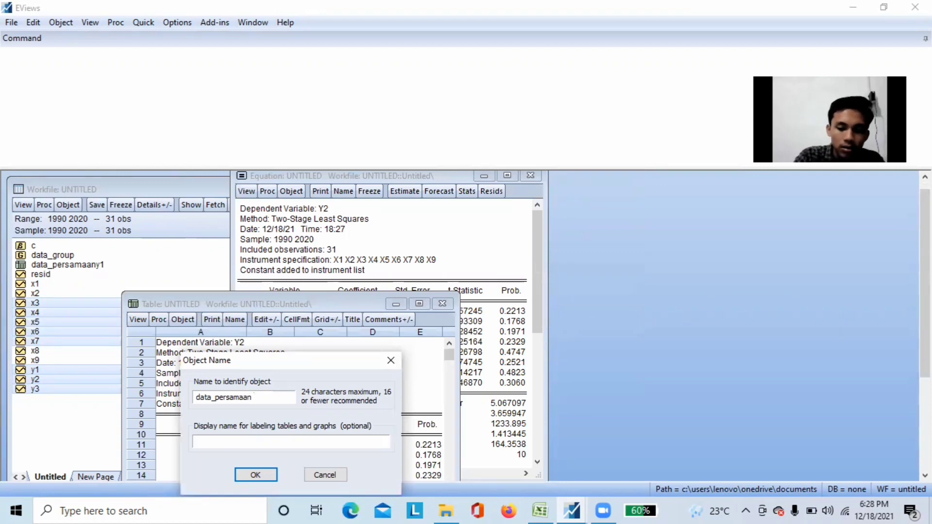
pyautogui.write('y2')
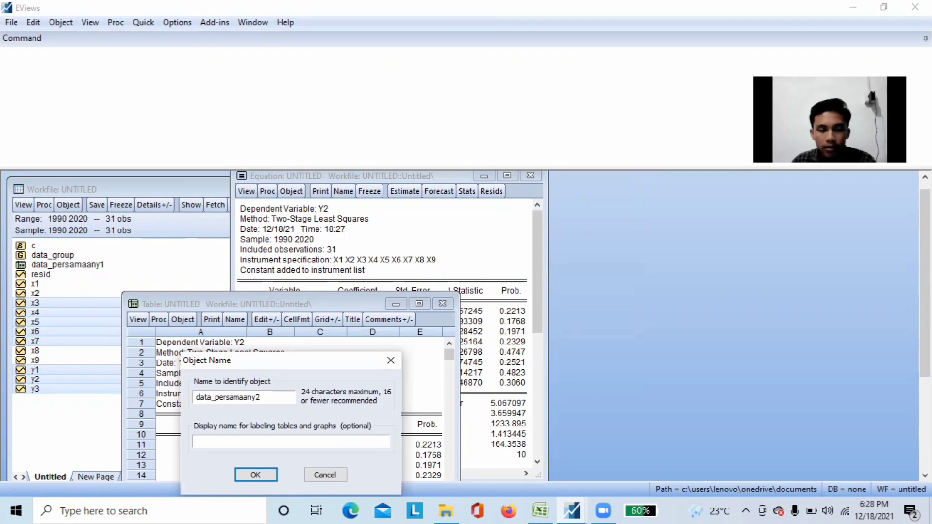
pyautogui.click(262, 478)
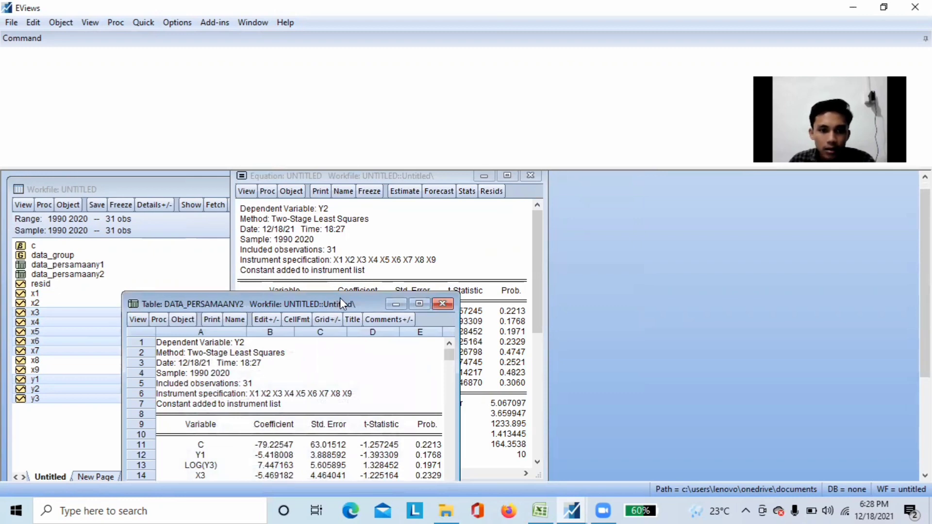
pyautogui.moveTo(346, 304); pyautogui.dragTo(457, 185)
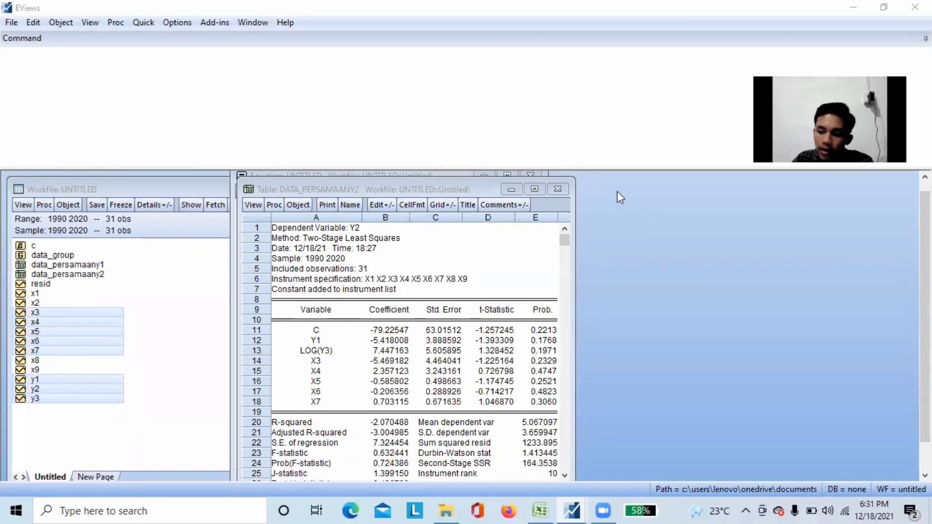
# Close the frozen table and run the histogram normality test on the y2 equation's residuals
pyautogui.click(558, 189)
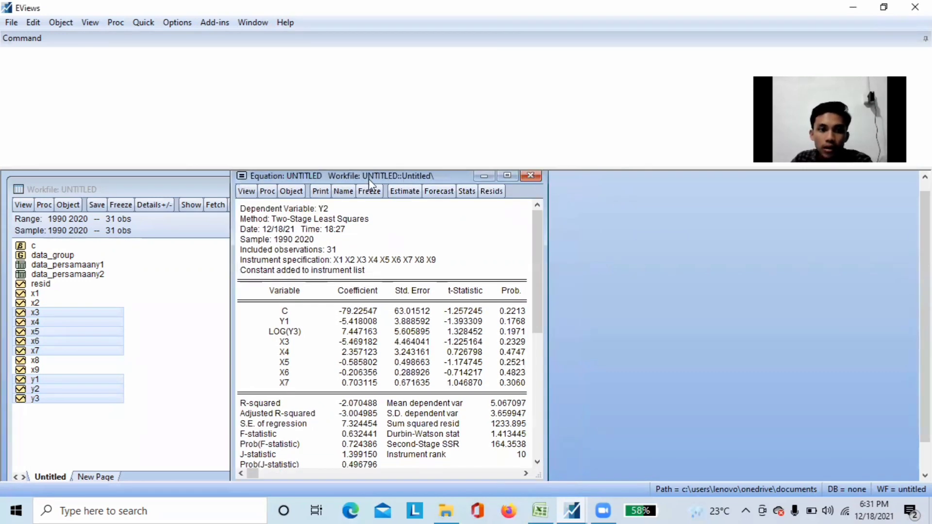
pyautogui.moveTo(341, 180); pyautogui.dragTo(311, 178)
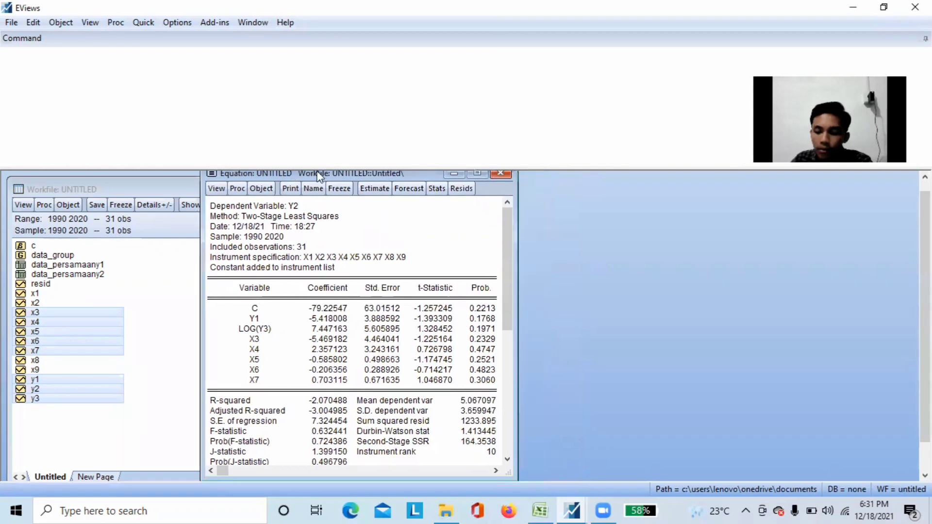
pyautogui.click(222, 187)
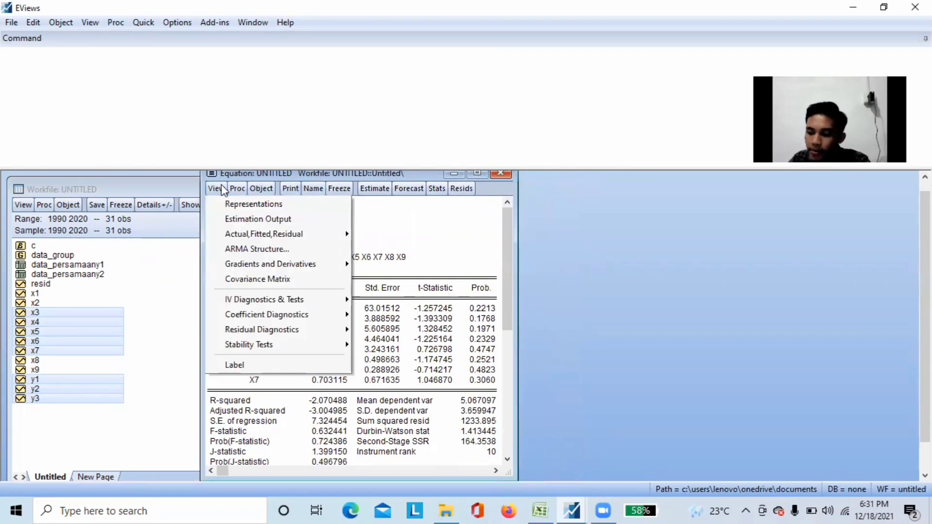
pyautogui.moveTo(331, 334)
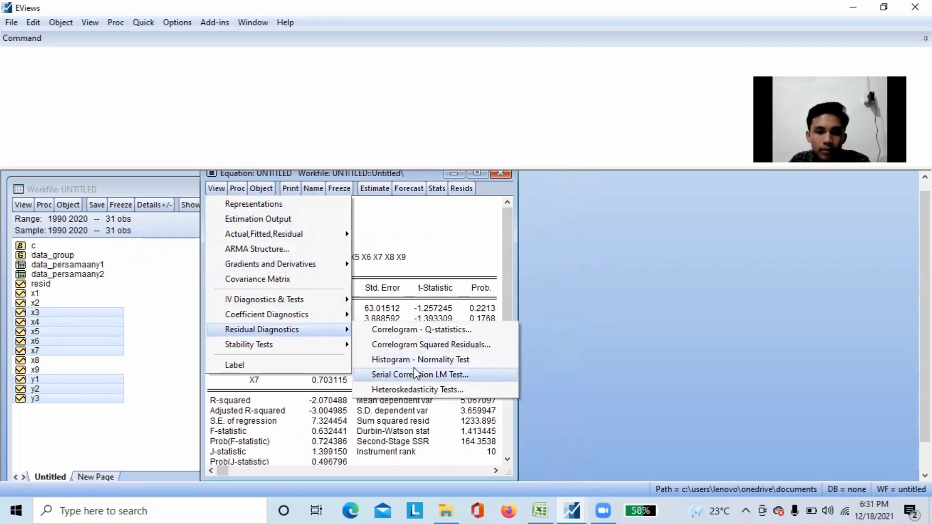
pyautogui.click(428, 362)
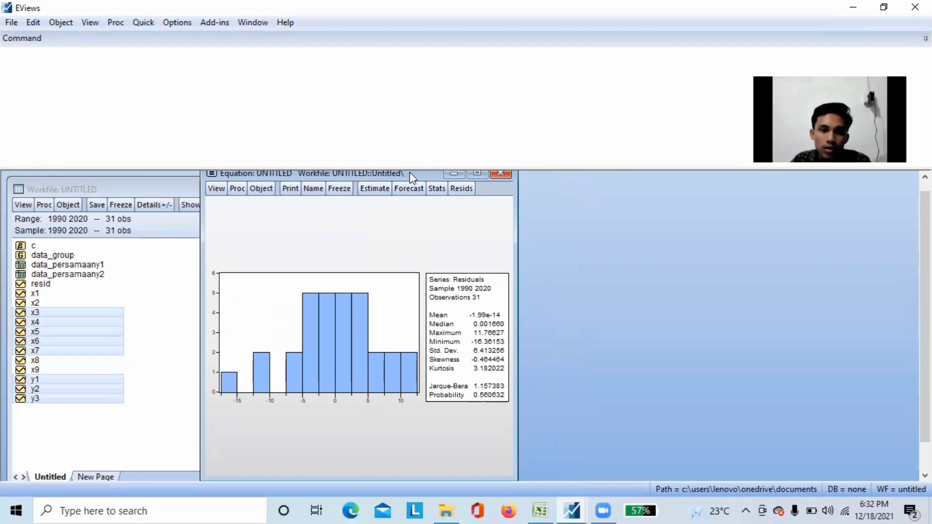
# Run the Breusch-Pagan-Godfrey heteroskedasticity test on the y2 equation with its original regressors and review the output
pyautogui.moveTo(410, 171); pyautogui.dragTo(415, 180)
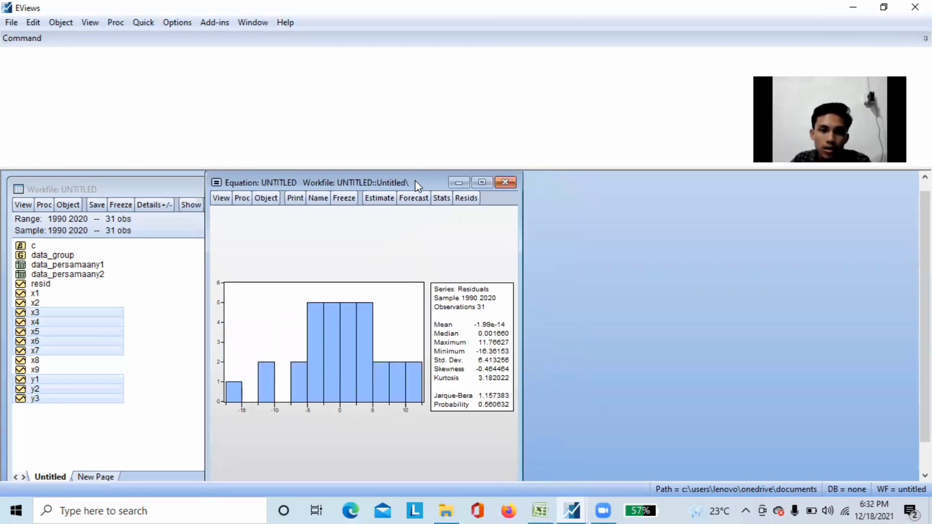
pyautogui.click(219, 199)
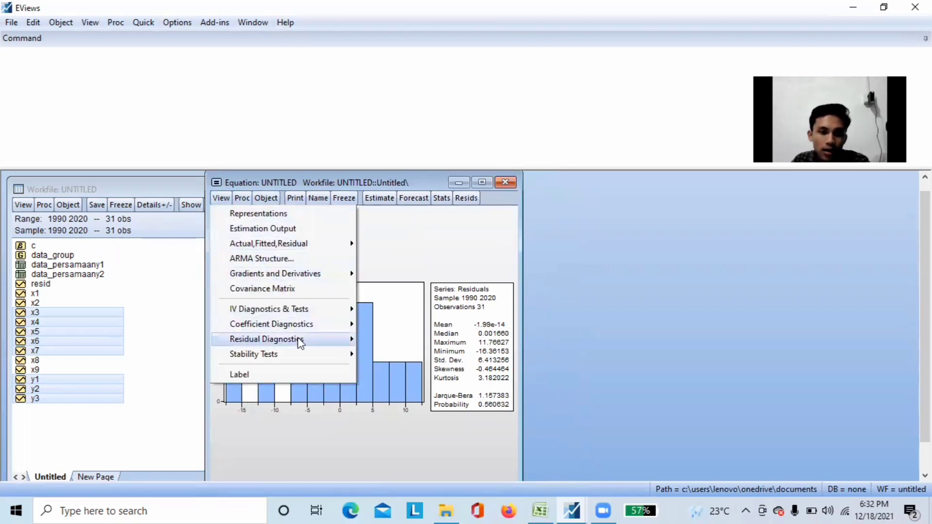
pyautogui.moveTo(302, 344)
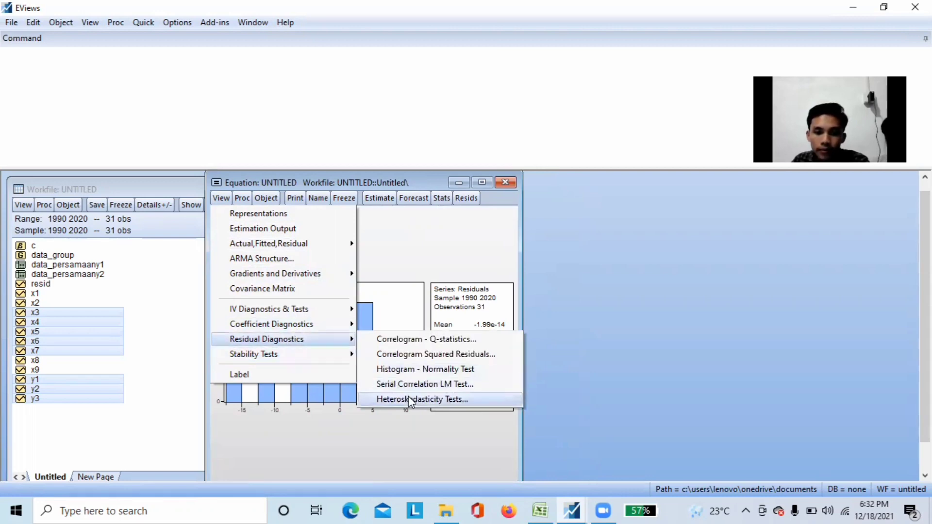
pyautogui.click(410, 399)
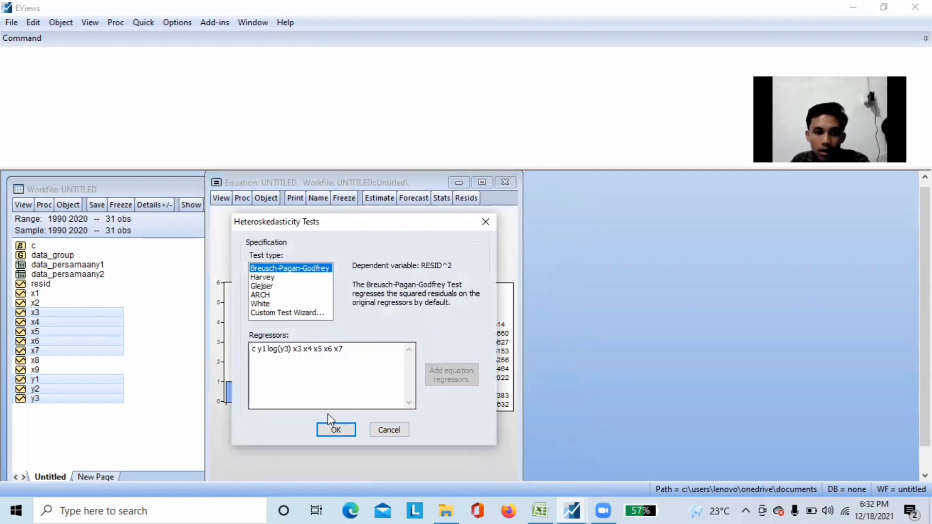
pyautogui.click(336, 430)
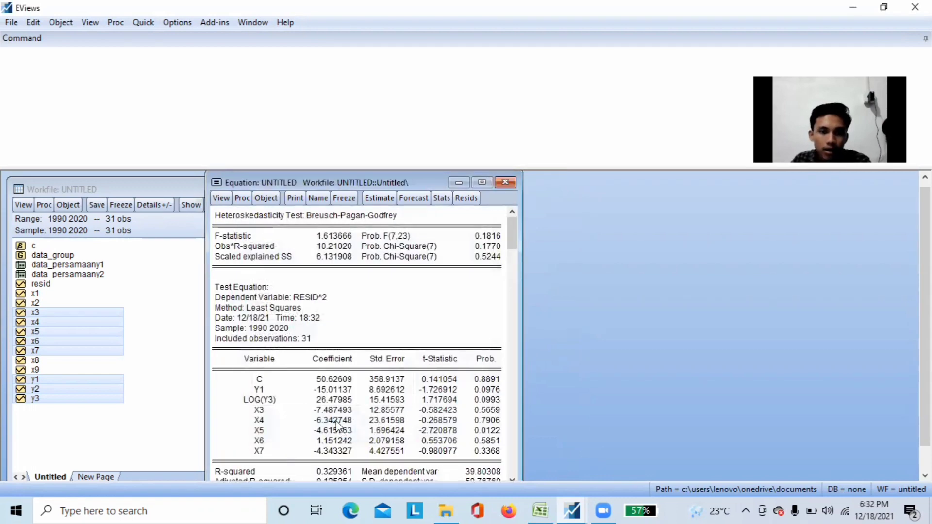
pyautogui.scroll(-1, 400, 320)
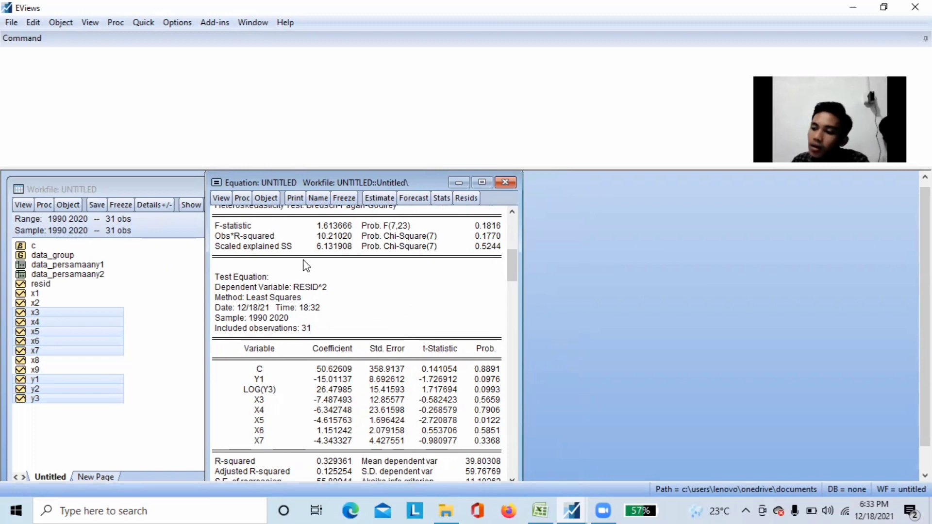
# Run the serial correlation LM test on the y2 equation with 2 lags and review the output
pyautogui.click(222, 198)
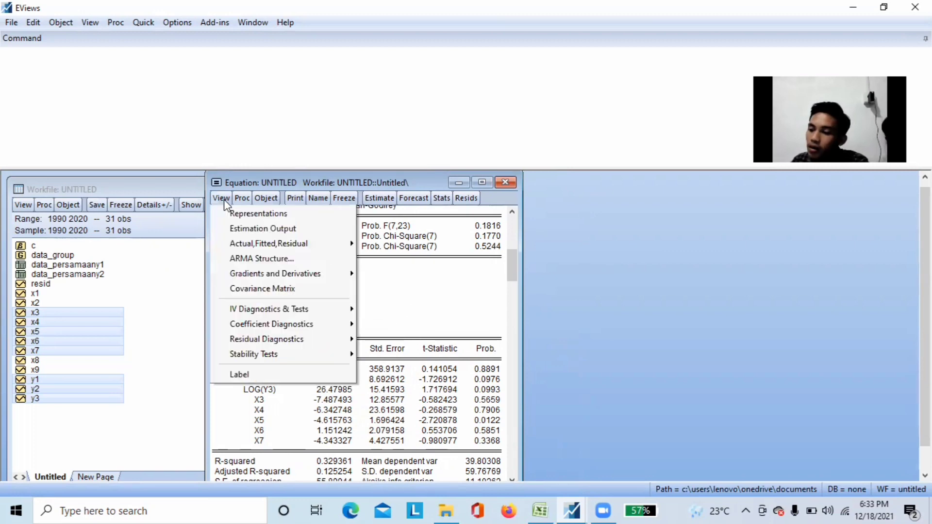
pyautogui.moveTo(306, 334)
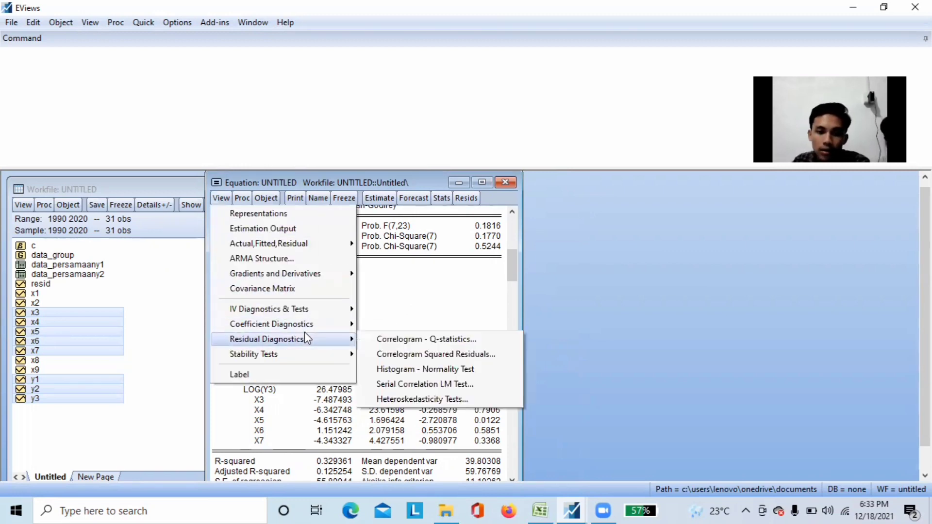
pyautogui.click(398, 384)
pyautogui.click(337, 357)
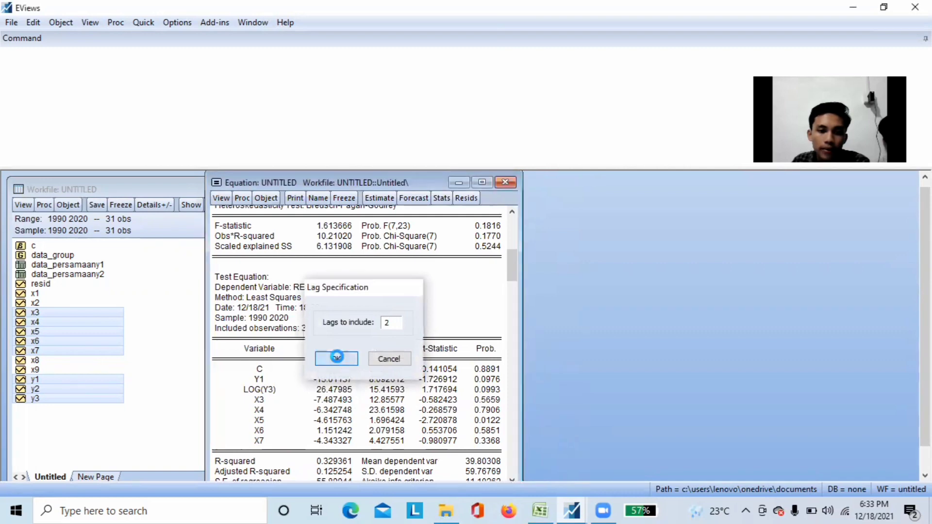
pyautogui.scroll(-3, 340, 357)
pyautogui.scroll(2, 342, 357)
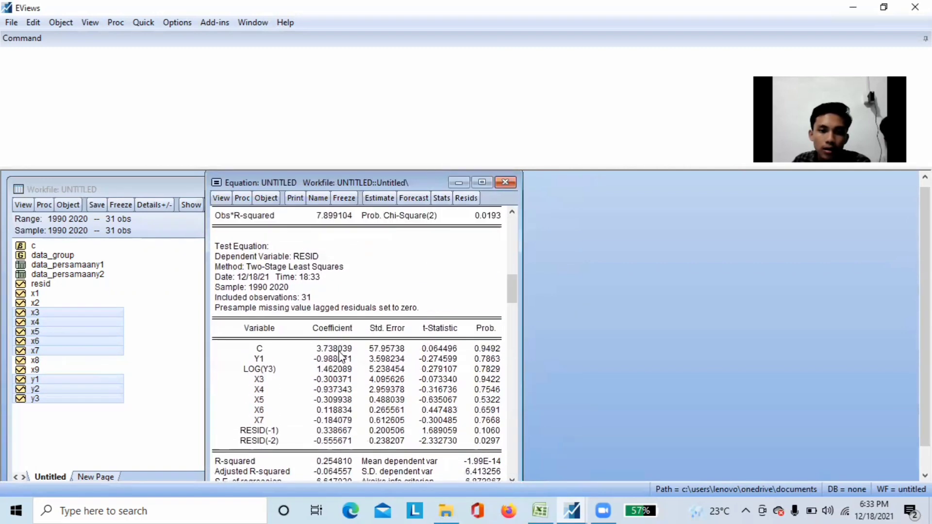
# Begin a group correlation analysis and set its series list to y1 y3 x3 x4 x5 x6 x7
pyautogui.scroll(1, 341, 357)
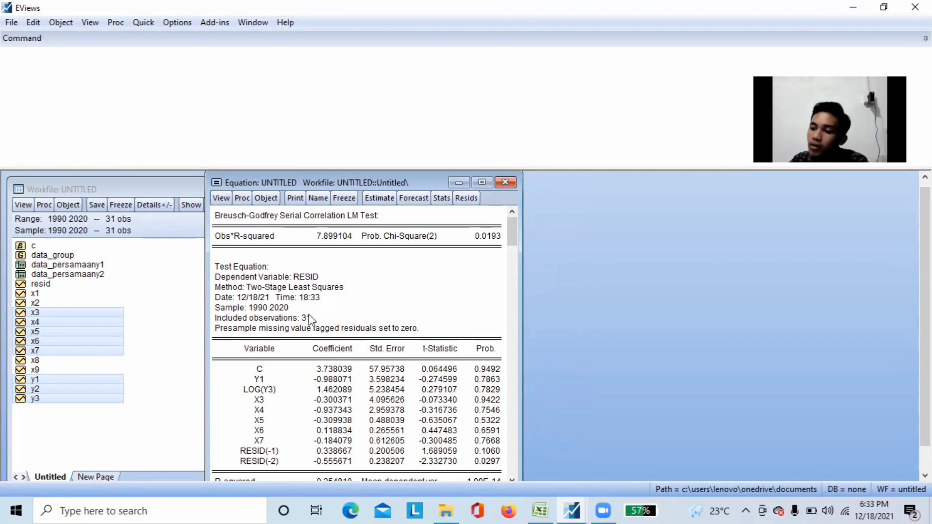
pyautogui.click(138, 24)
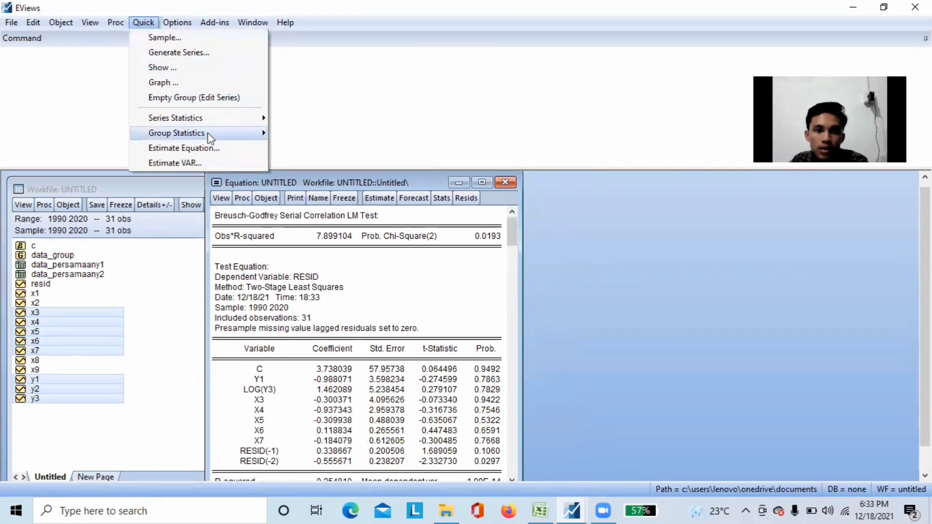
pyautogui.moveTo(210, 137)
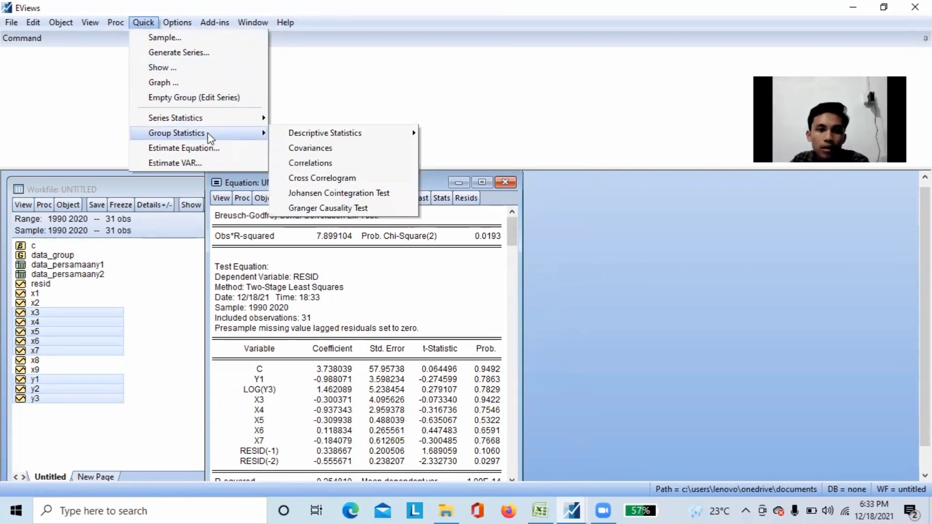
pyautogui.click(354, 165)
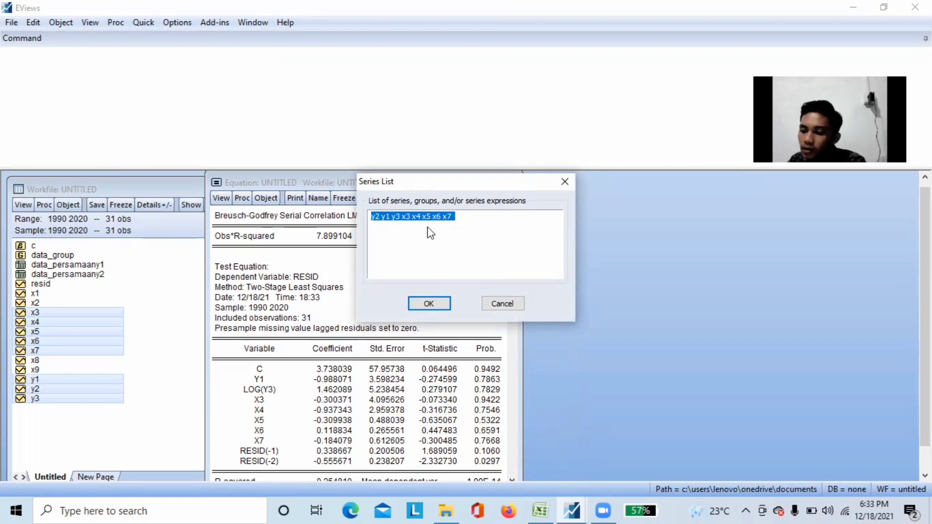
pyautogui.click(371, 217)
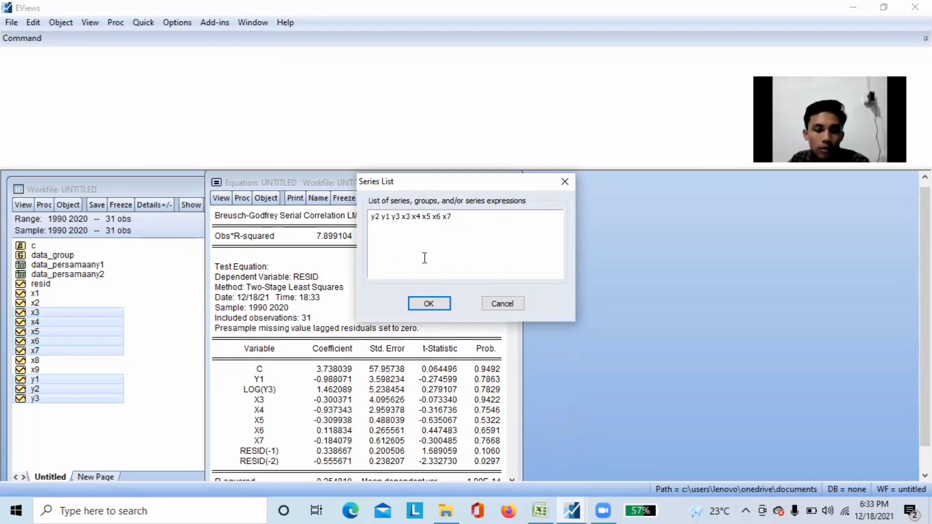
pyautogui.write('y1')
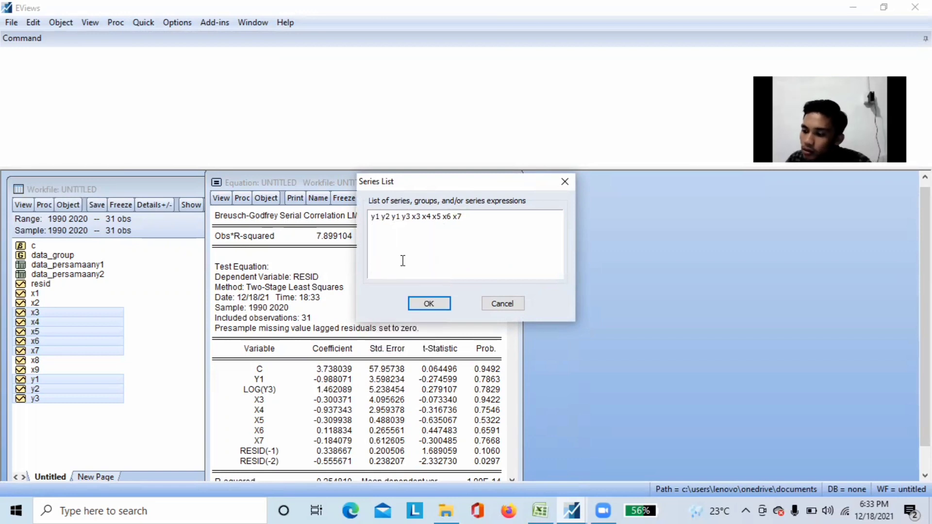
pyautogui.click(390, 216)
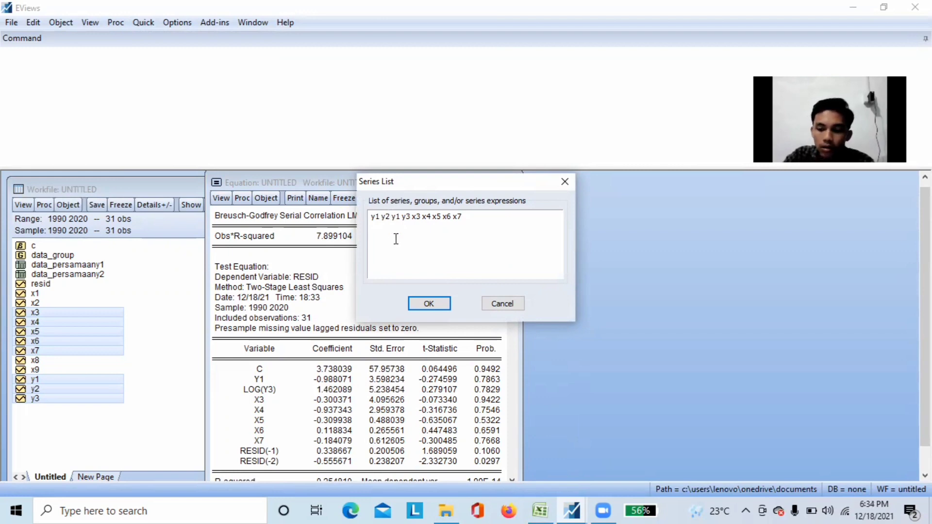
pyautogui.press('BackSpace')
pyautogui.press('BackSpace')
pyautogui.press('BackSpace')
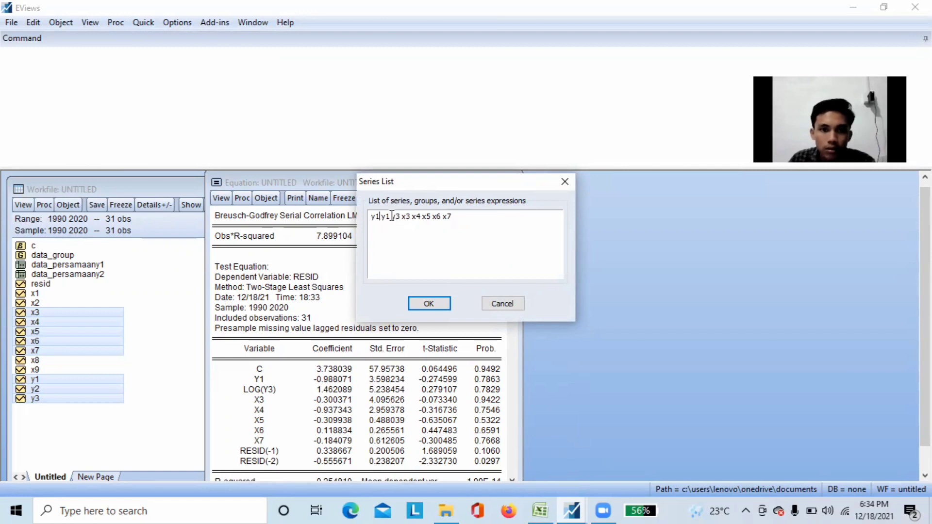
pyautogui.click(393, 216)
pyautogui.press('BackSpace')
pyautogui.press('BackSpace')
pyautogui.press('BackSpace')
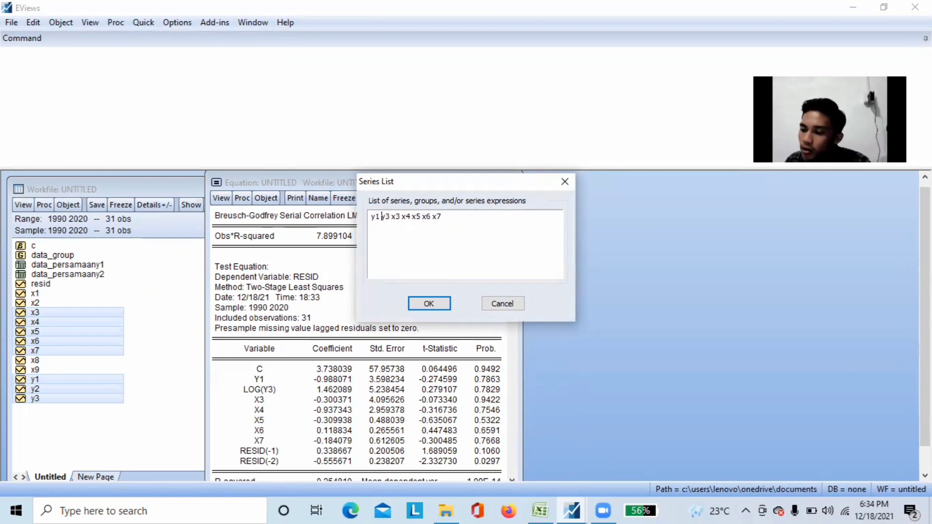
# Replace y3 with log(y3) in the series list, generate the correlation matrix and move its window up over the equation output
pyautogui.write('log')
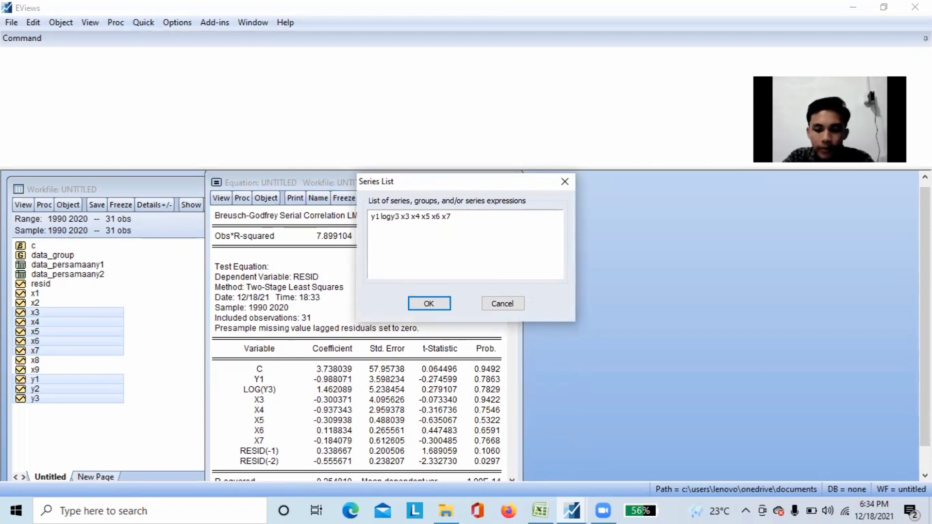
pyautogui.write('(')
pyautogui.press('Right')
pyautogui.press('Right')
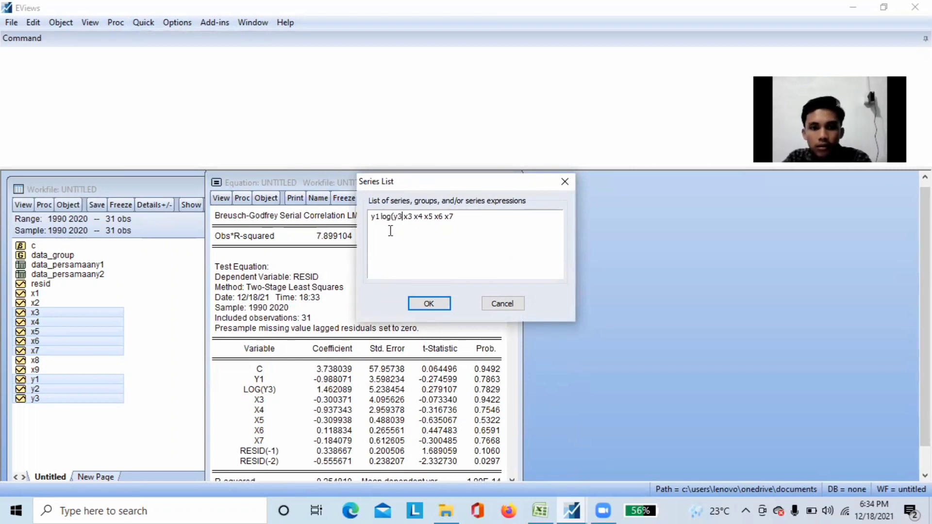
pyautogui.write(')')
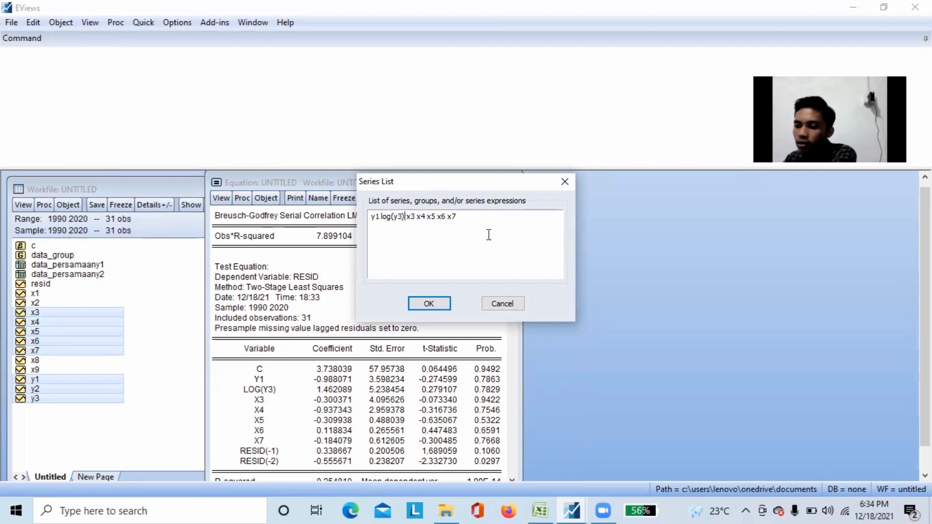
pyautogui.click(429, 304)
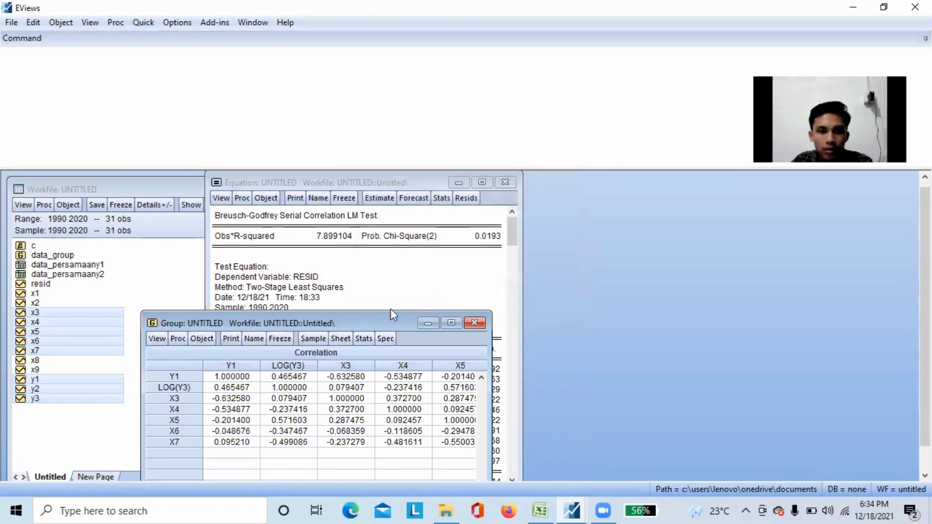
pyautogui.moveTo(382, 318); pyautogui.dragTo(451, 228)
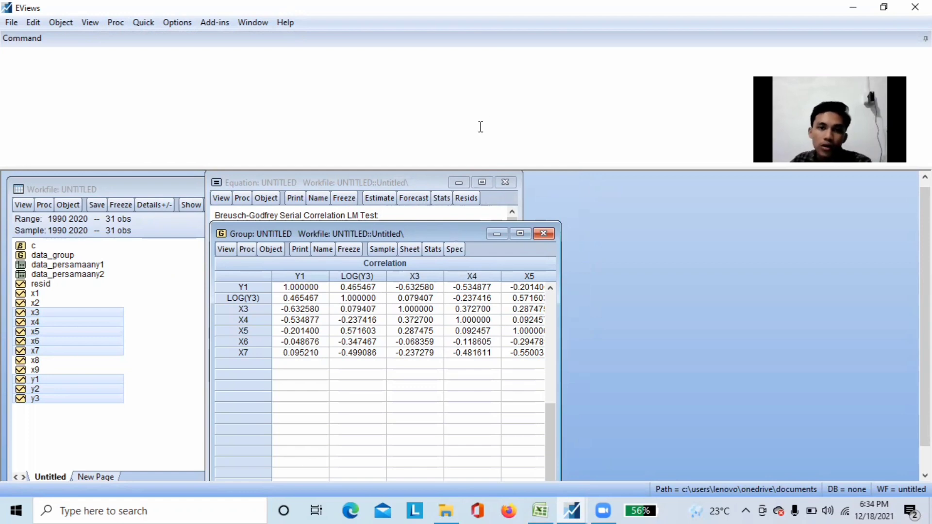
pyautogui.click(482, 25)
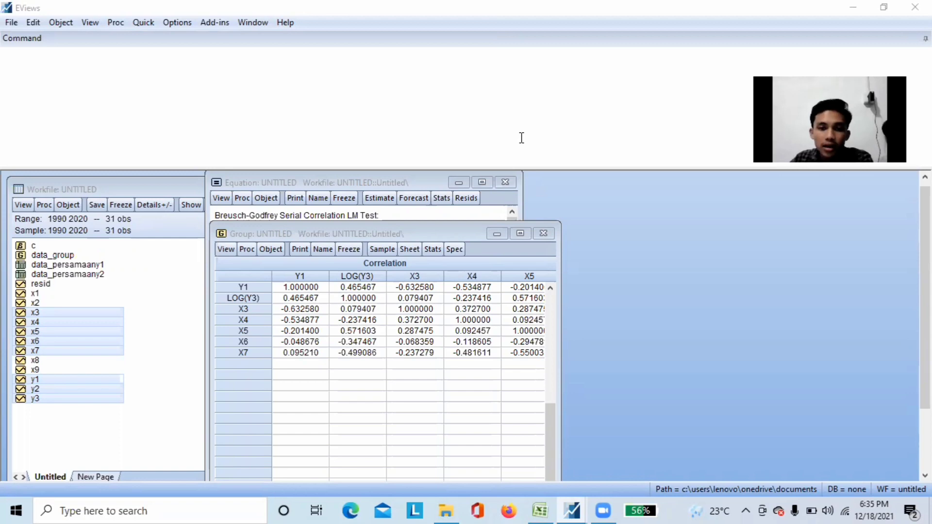
# Close the correlation group and the y2 equation, deleting both untitled objects
pyautogui.click(541, 235)
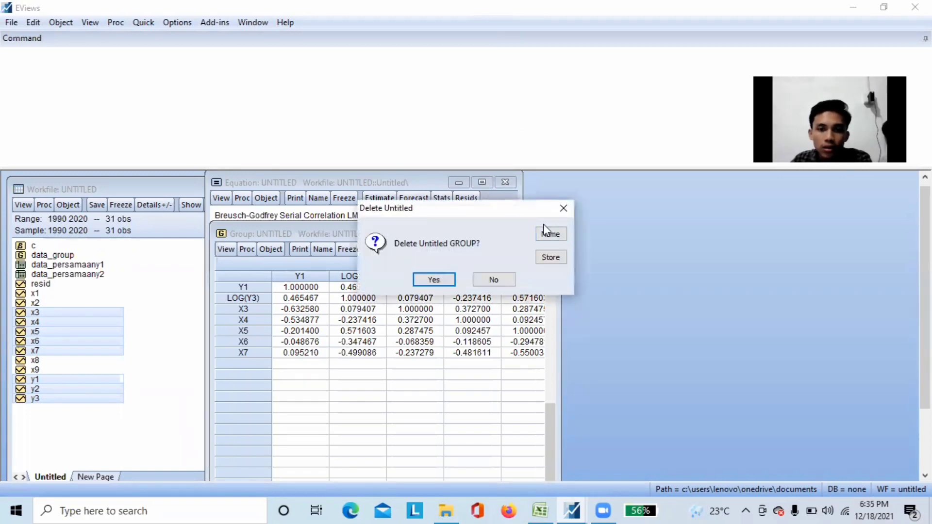
pyautogui.click(442, 275)
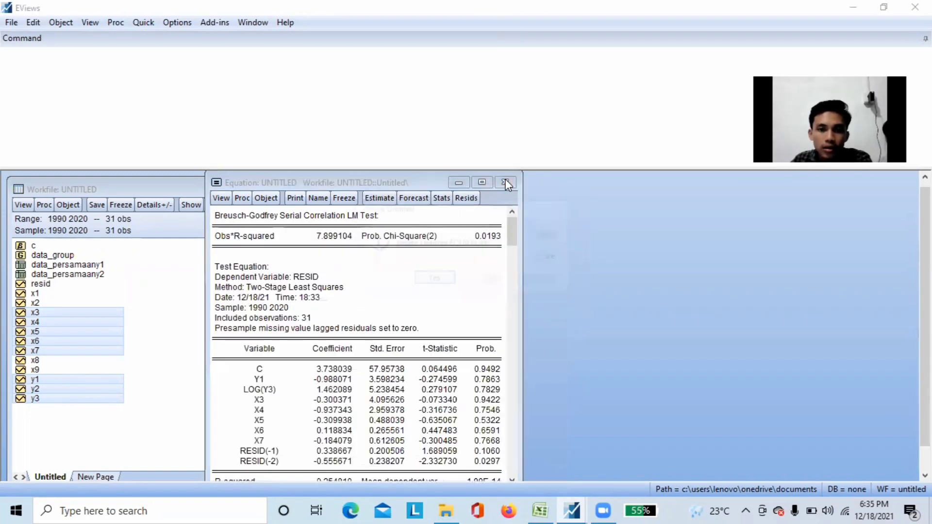
pyautogui.click(505, 182)
pyautogui.click(431, 277)
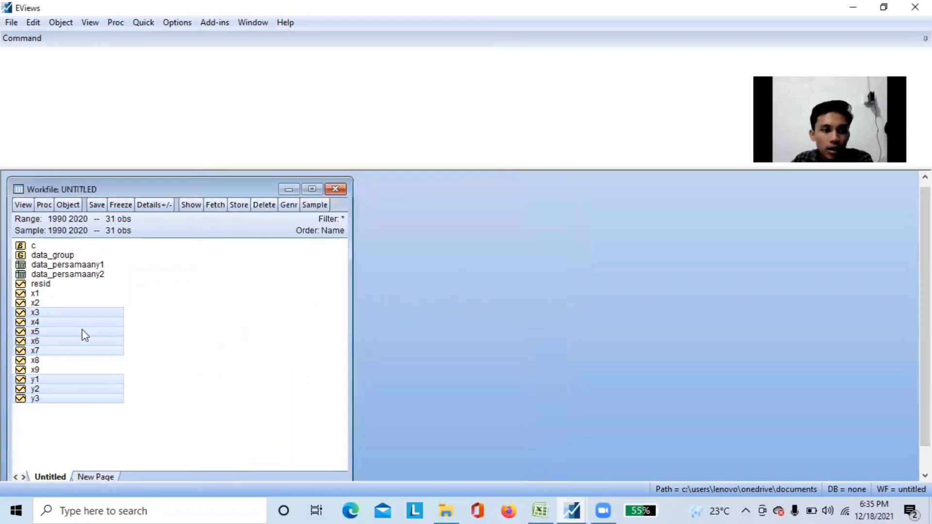
# Clear the series selection, select y3, y1, y2, x4, x5, x6, x8 and x9 in that order, and open them as an equation
pyautogui.click(165, 381)
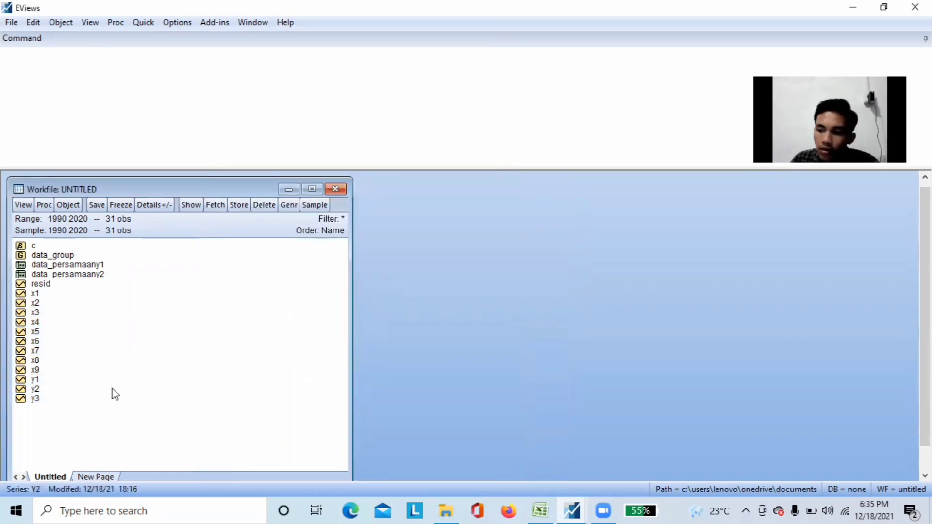
pyautogui.click(49, 400)
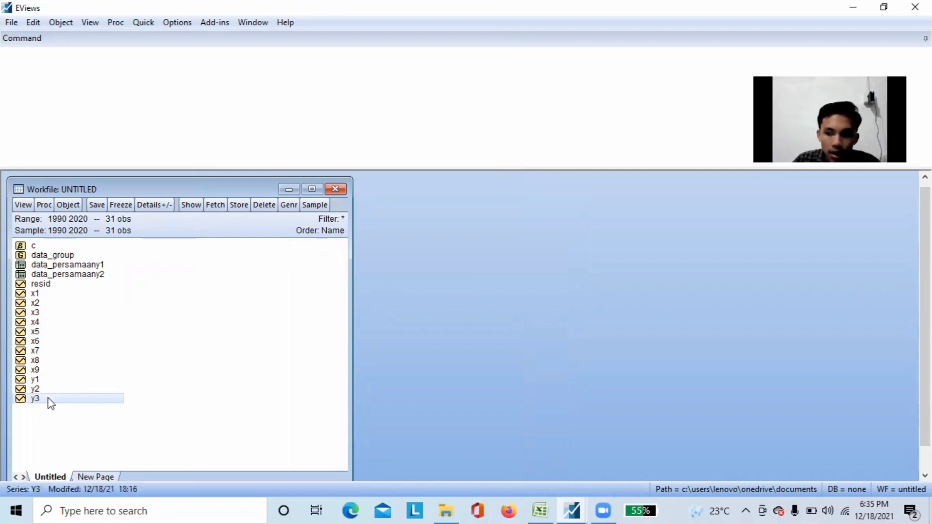
pyautogui.keyDown('ctrl'); pyautogui.click(48, 380); pyautogui.keyUp('ctrl')
pyautogui.keyDown('ctrl'); pyautogui.click(54, 388); pyautogui.keyUp('ctrl')
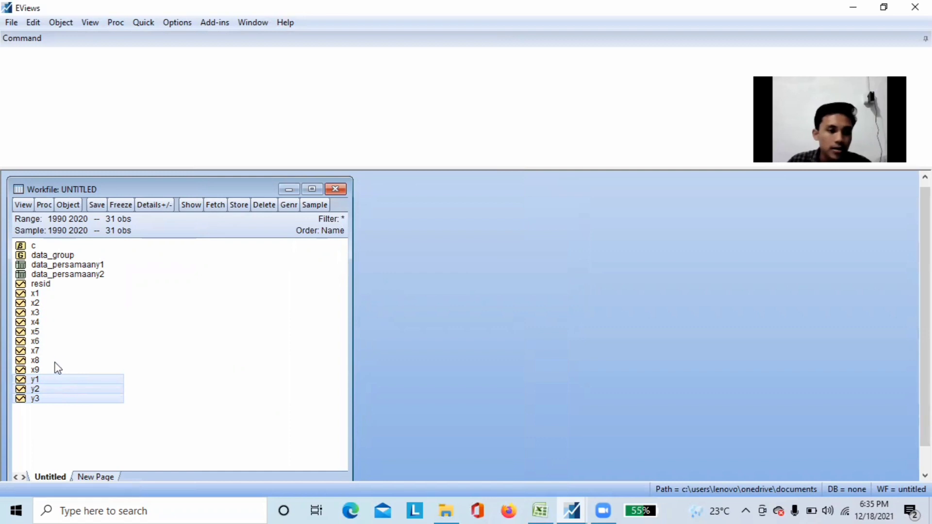
pyautogui.keyDown('ctrl'); pyautogui.click(64, 323); pyautogui.keyUp('ctrl')
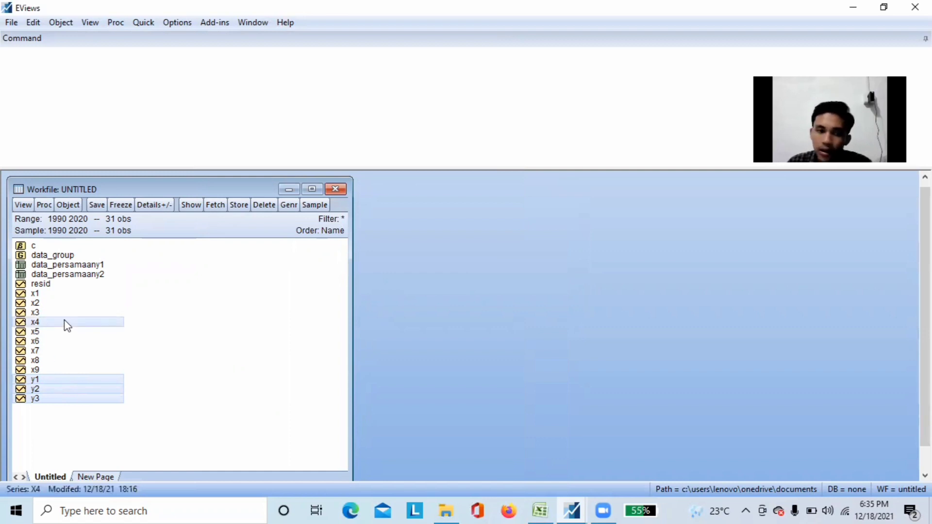
pyautogui.keyDown('ctrl'); pyautogui.click(61, 333); pyautogui.keyUp('ctrl')
pyautogui.keyDown('ctrl'); pyautogui.click(61, 341); pyautogui.keyUp('ctrl')
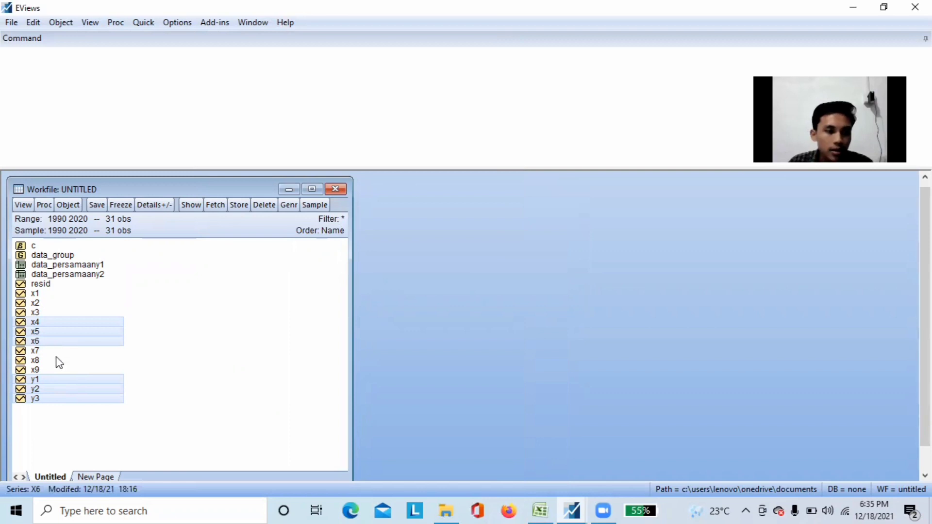
pyautogui.keyDown('ctrl'); pyautogui.click(55, 362); pyautogui.keyUp('ctrl')
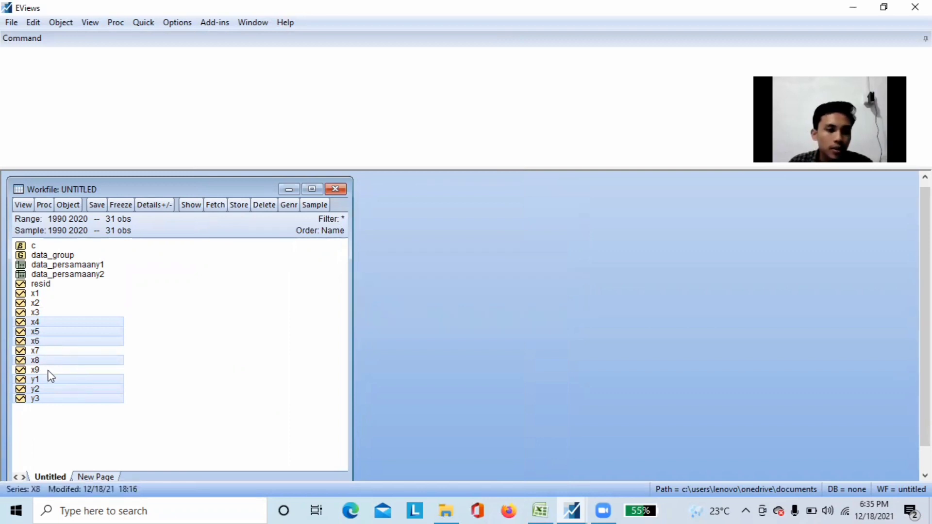
pyautogui.keyDown('ctrl'); pyautogui.click(48, 369); pyautogui.keyUp('ctrl')
pyautogui.rightClick(67, 367)
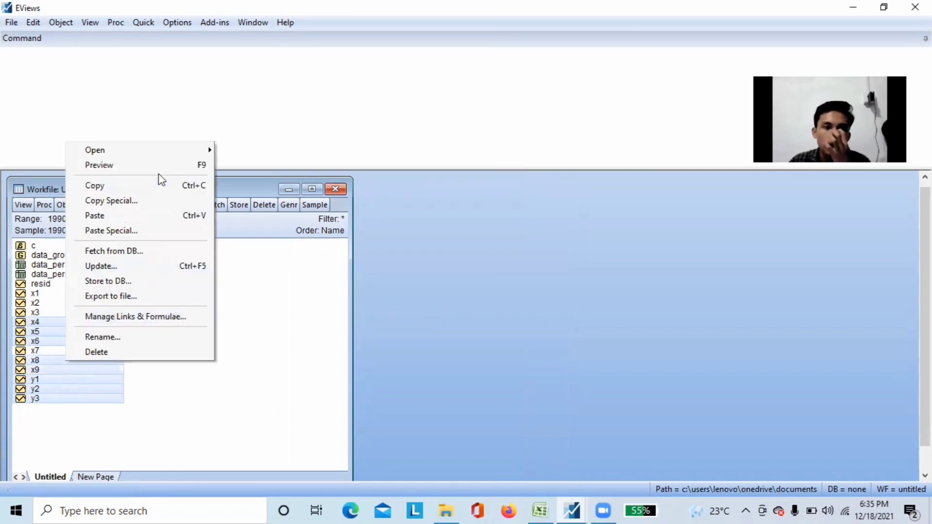
pyautogui.moveTo(181, 150)
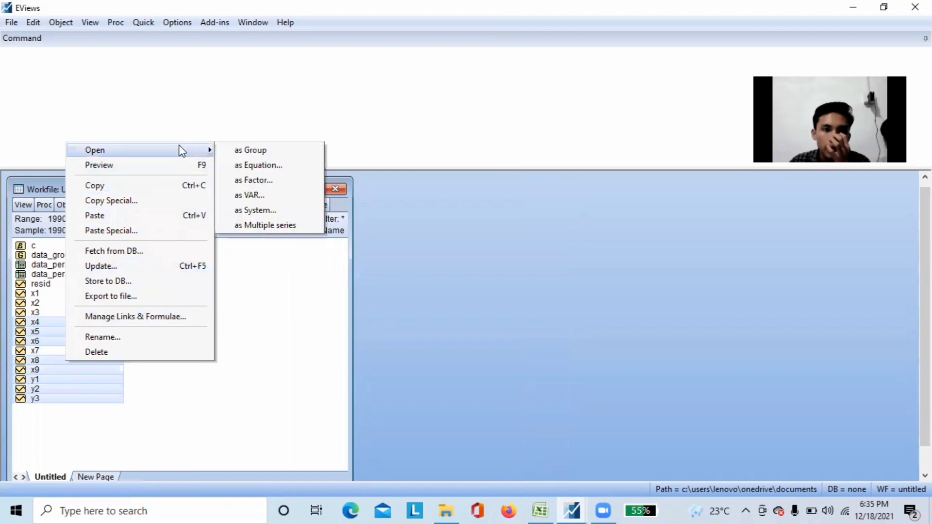
pyautogui.click(270, 164)
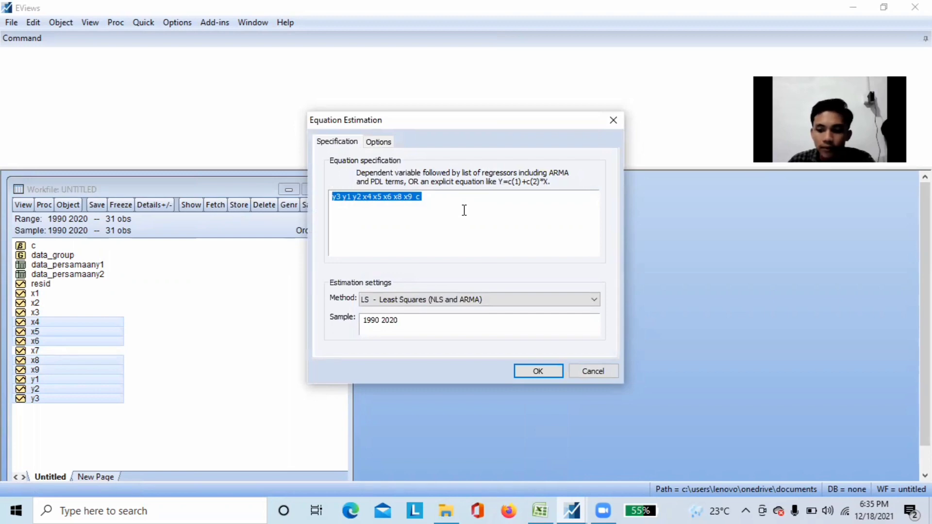
# Move the constant c from the end of the equation specification to the front, before y3
pyautogui.click(437, 198)
pyautogui.press('BackSpace')
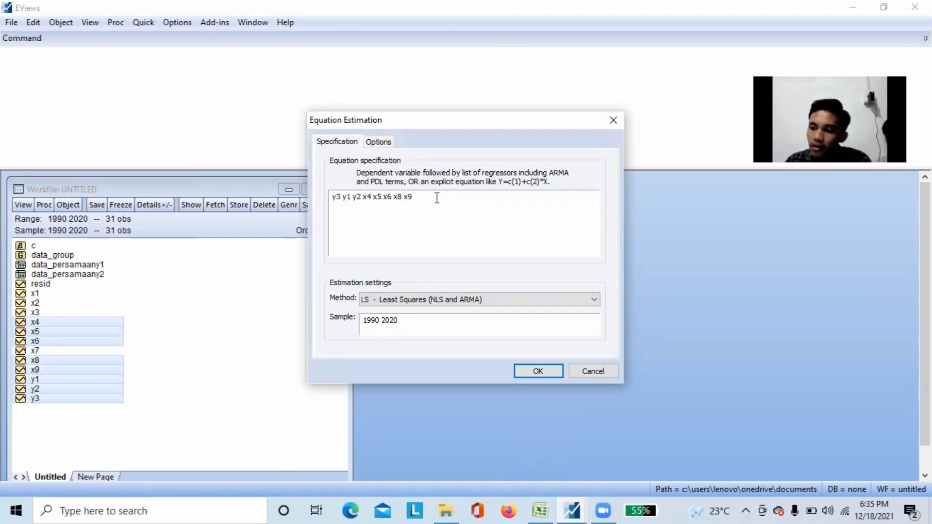
pyautogui.click(325, 201)
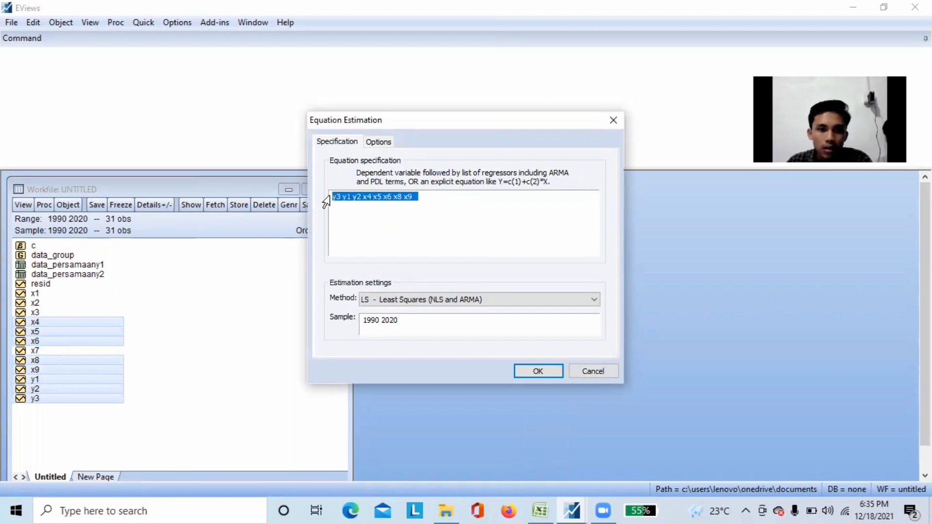
pyautogui.click(332, 199)
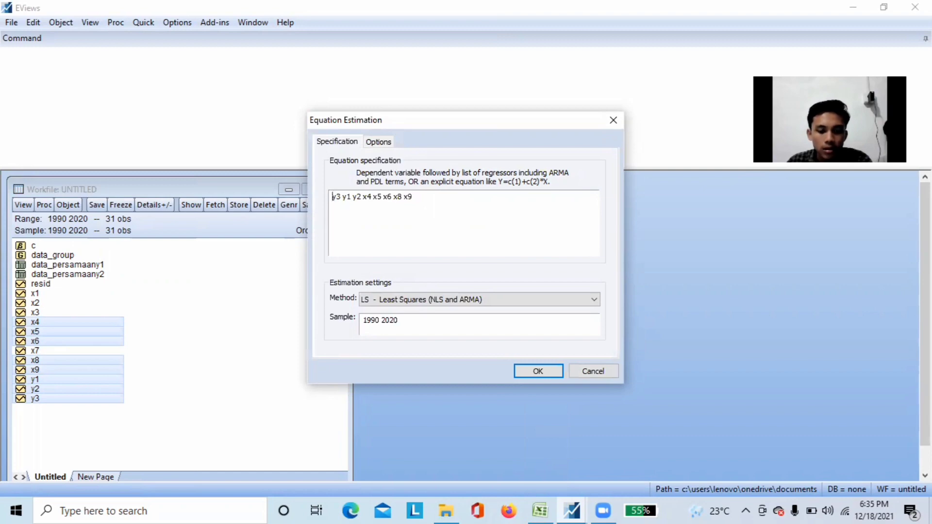
pyautogui.write('c')
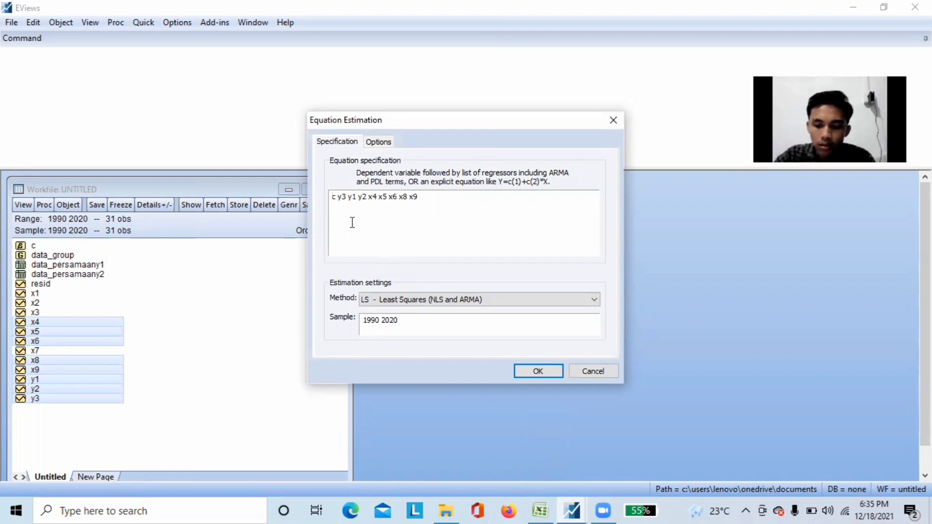
# Insert log(y3) as the dependent variable and remove the plain y3, giving the specification log(y3) c y1 y2 x4 x5 x6 x8 x9
pyautogui.press('BackSpace')
pyautogui.write('log(c')
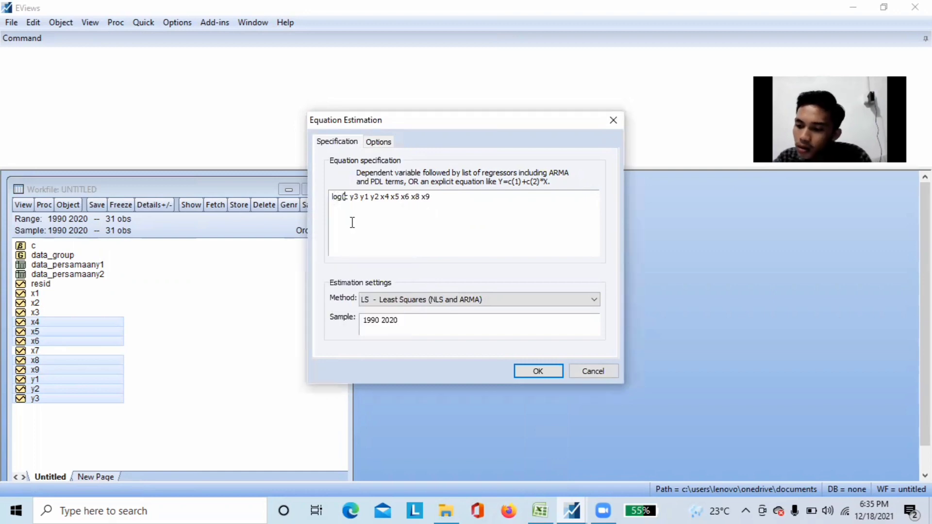
pyautogui.press('BackSpace')
pyautogui.write('y3')
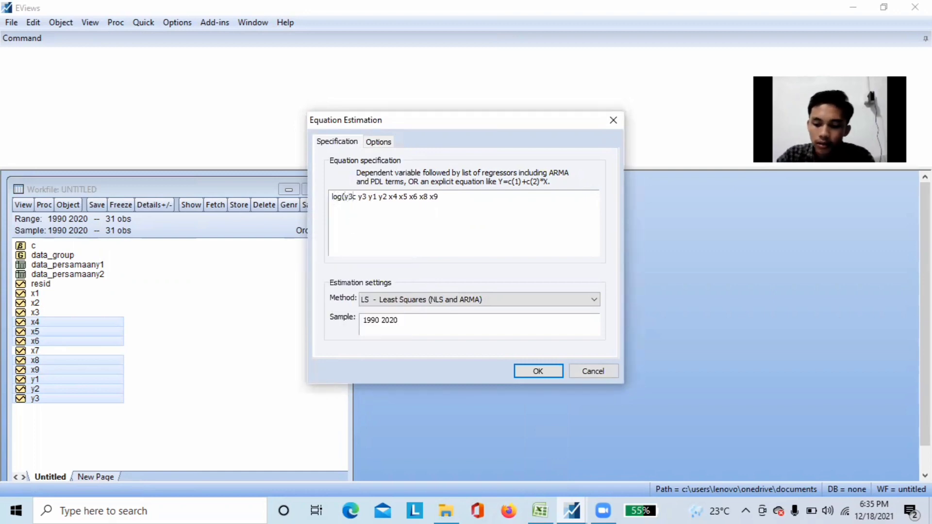
pyautogui.write(')')
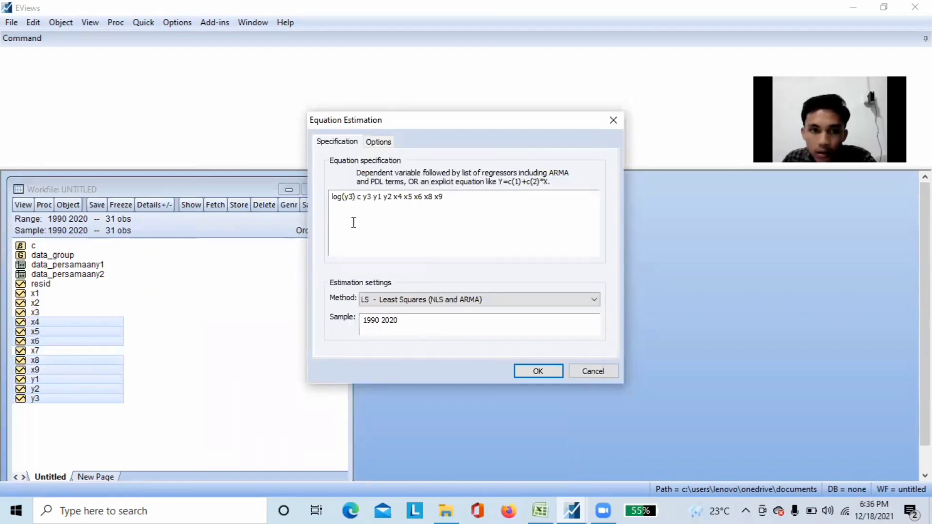
pyautogui.click(372, 199)
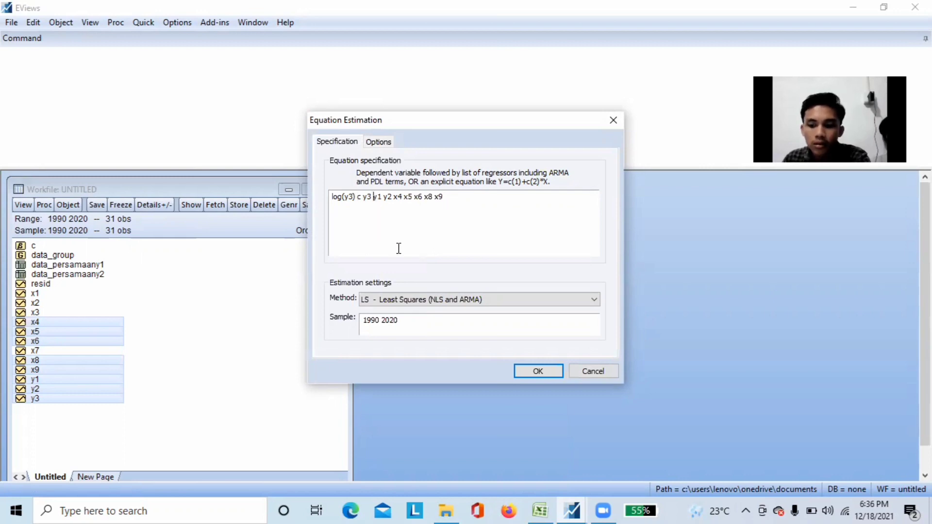
pyautogui.press('BackSpace')
pyautogui.press('BackSpace')
pyautogui.press('BackSpace')
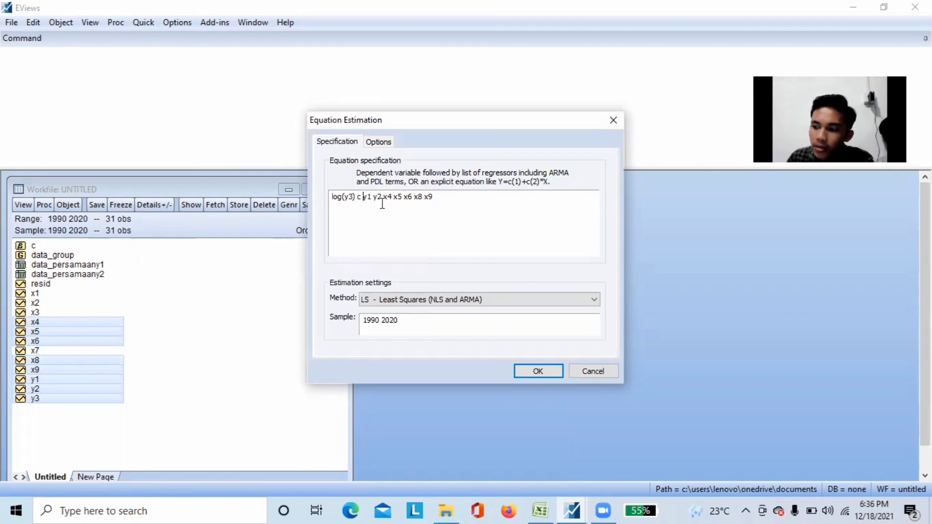
# Estimate the log(y3) equation by TSLS - Two-Stage Least Squares with the instruments x1 x2 x3 x4 x5 x6 x7 x8 x9
pyautogui.click(576, 300)
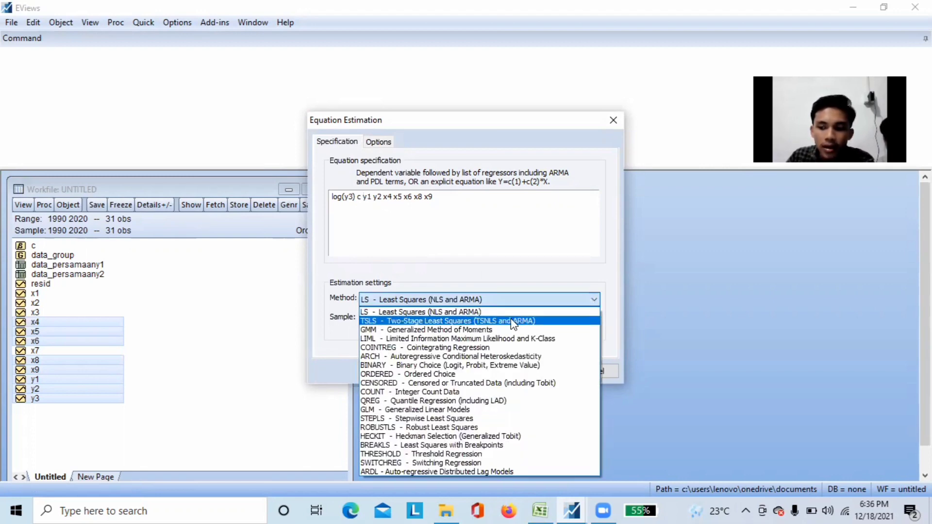
pyautogui.click(511, 322)
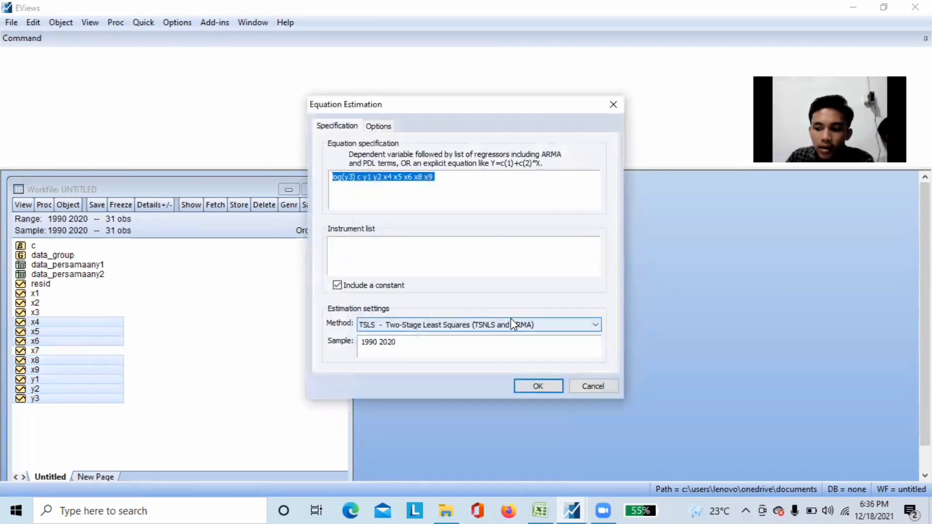
pyautogui.click(365, 248)
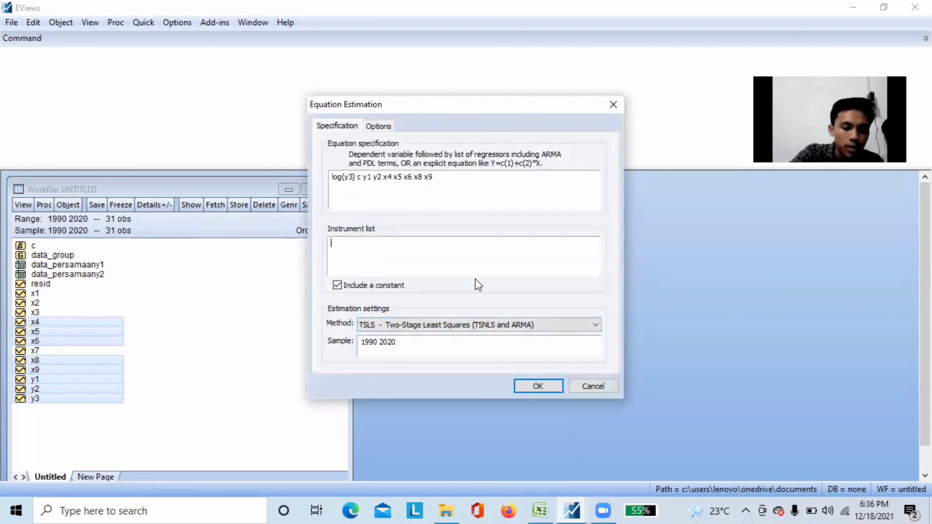
pyautogui.write('x1 x2 ')
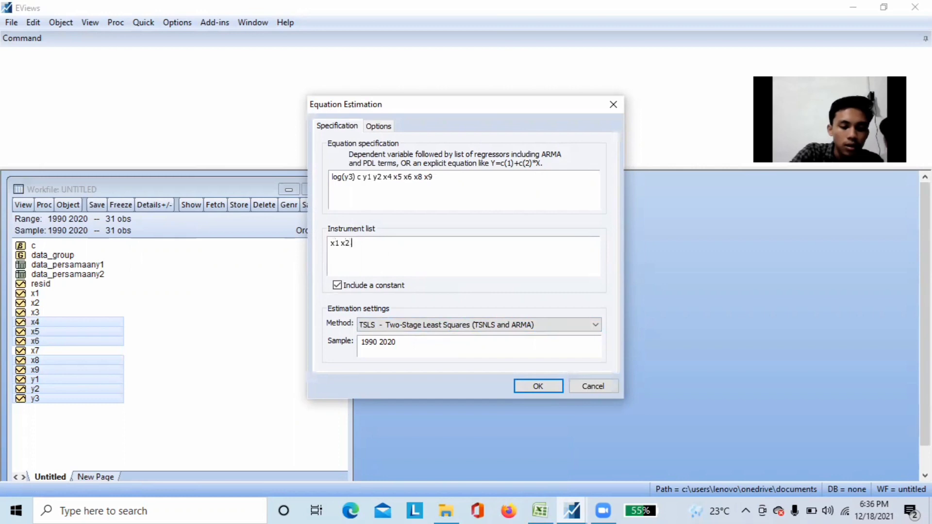
pyautogui.write('x3 x4 x')
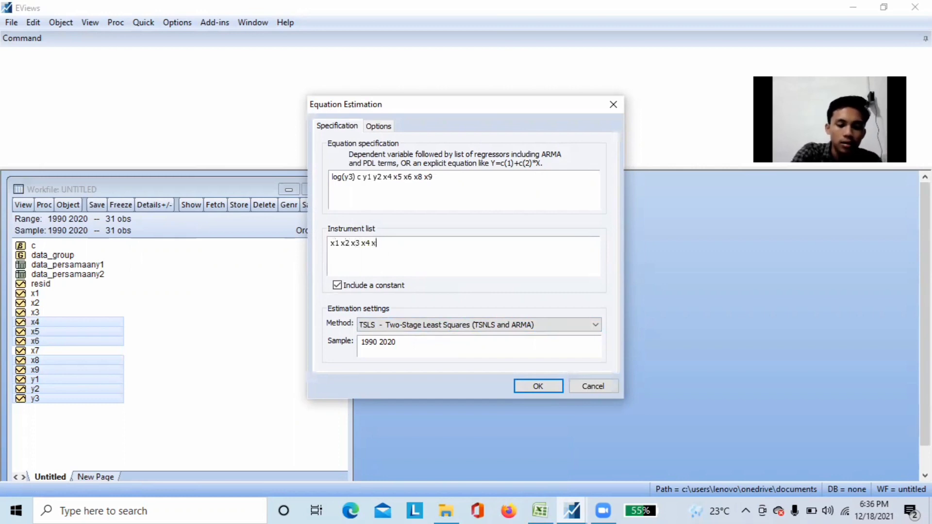
pyautogui.write('5 x6 x7 x8 x9')
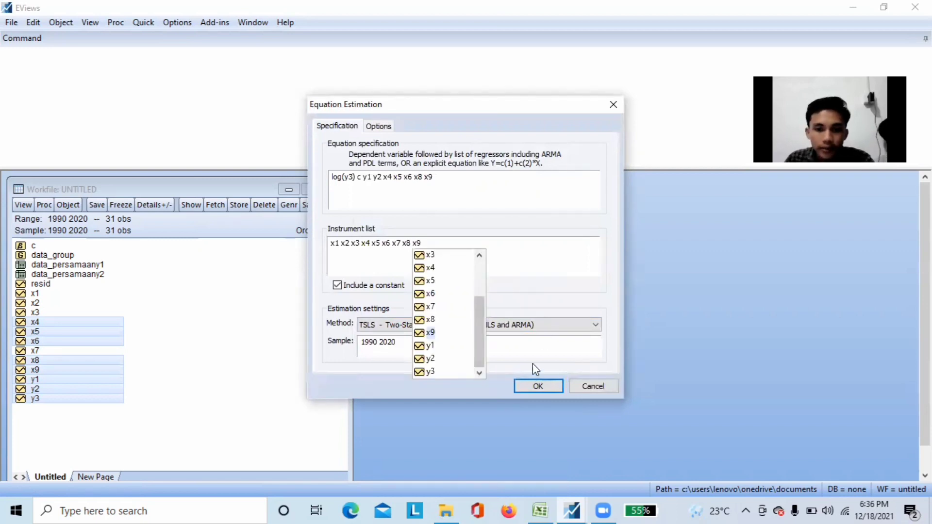
pyautogui.click(545, 387)
pyautogui.click(546, 386)
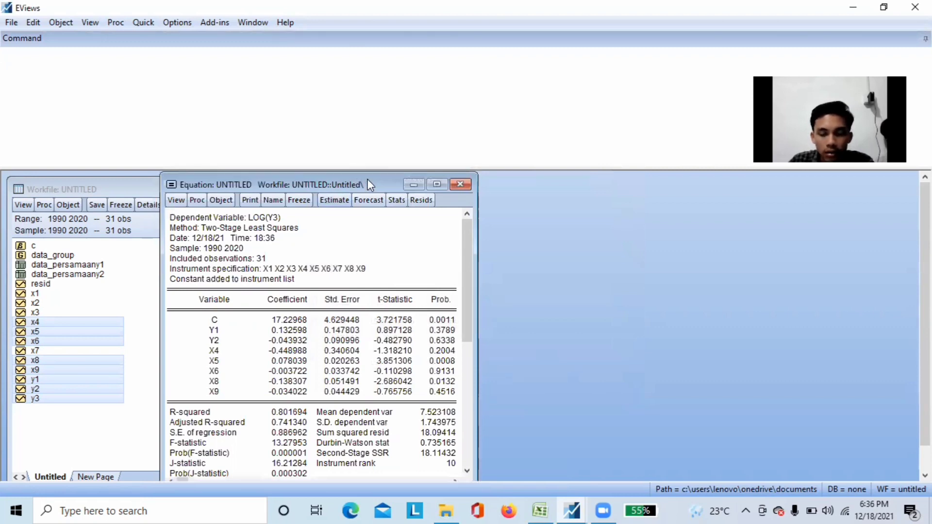
# Freeze the log(y3) estimation output as a table named data_persamaany3, and close the table
pyautogui.moveTo(368, 179); pyautogui.dragTo(430, 171)
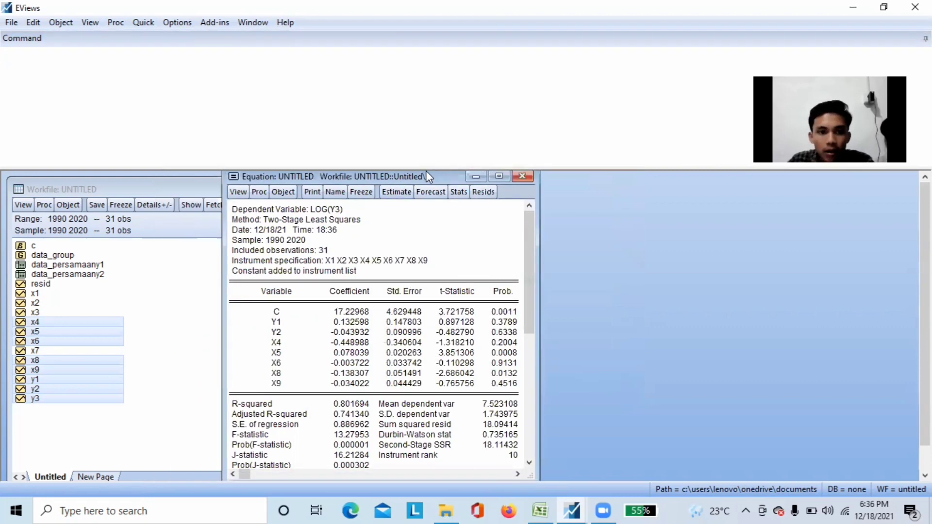
pyautogui.click(365, 191)
pyautogui.click(293, 219)
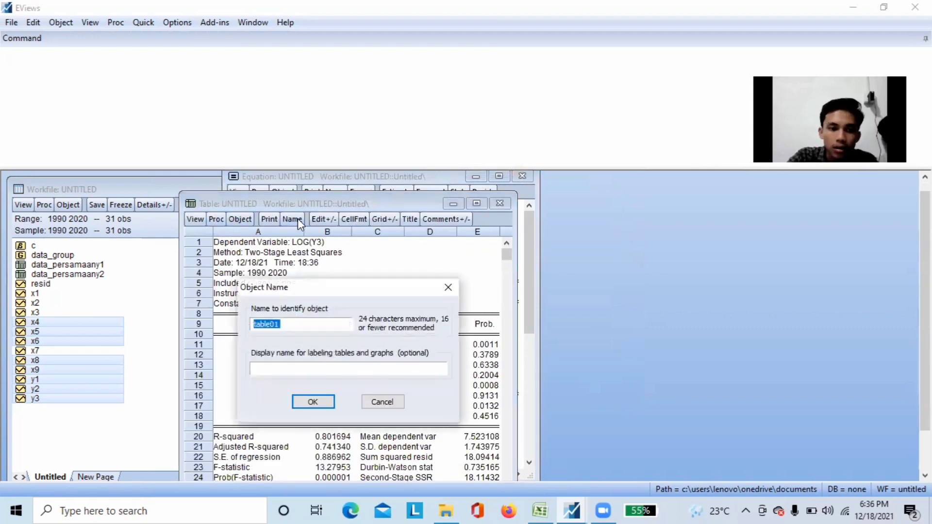
pyautogui.press('BackSpace')
pyautogui.write('data')
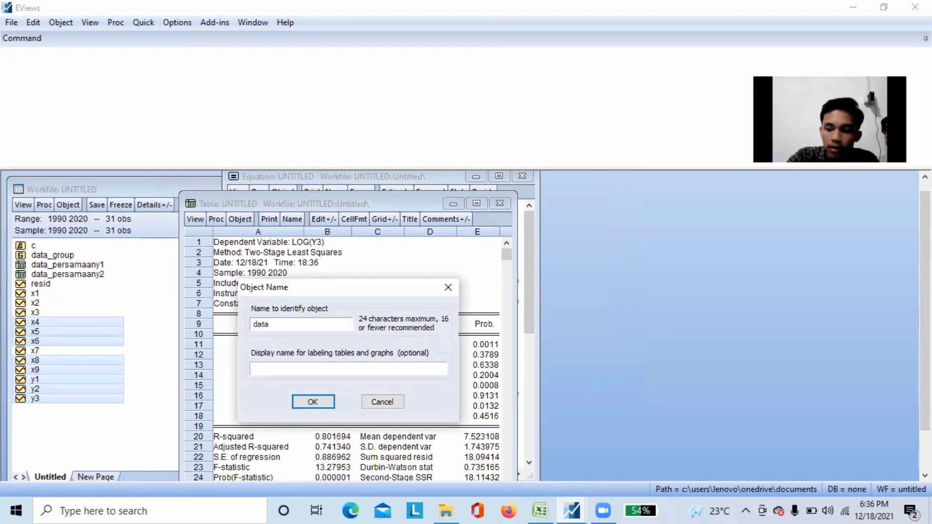
pyautogui.write('_')
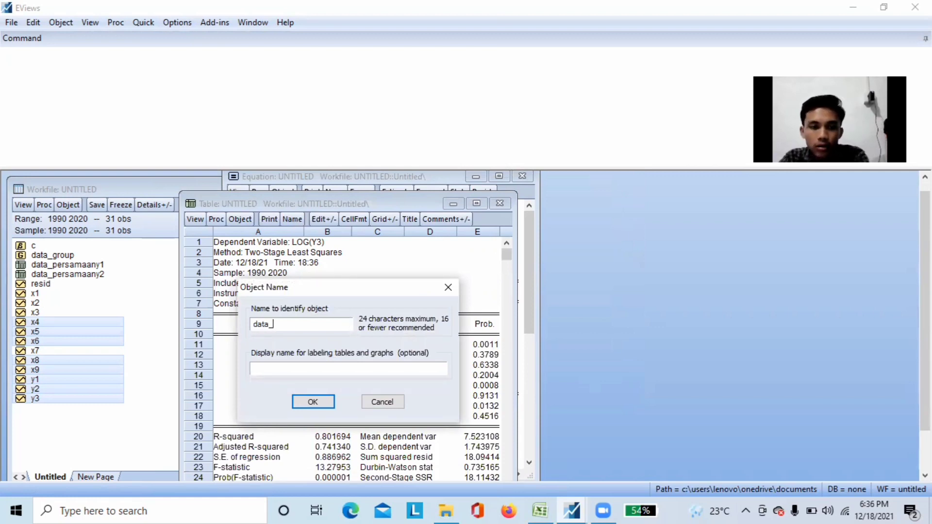
pyautogui.write('pre')
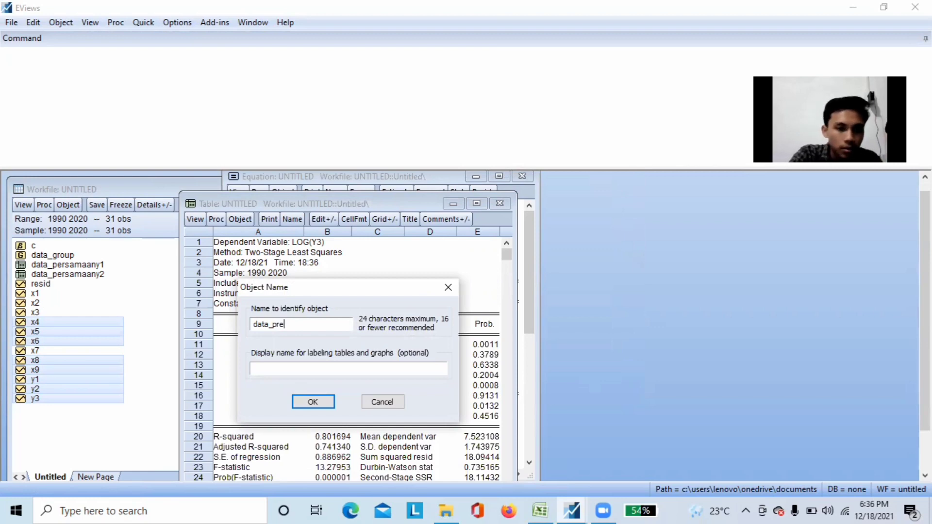
pyautogui.press('BackSpace')
pyautogui.press('BackSpace')
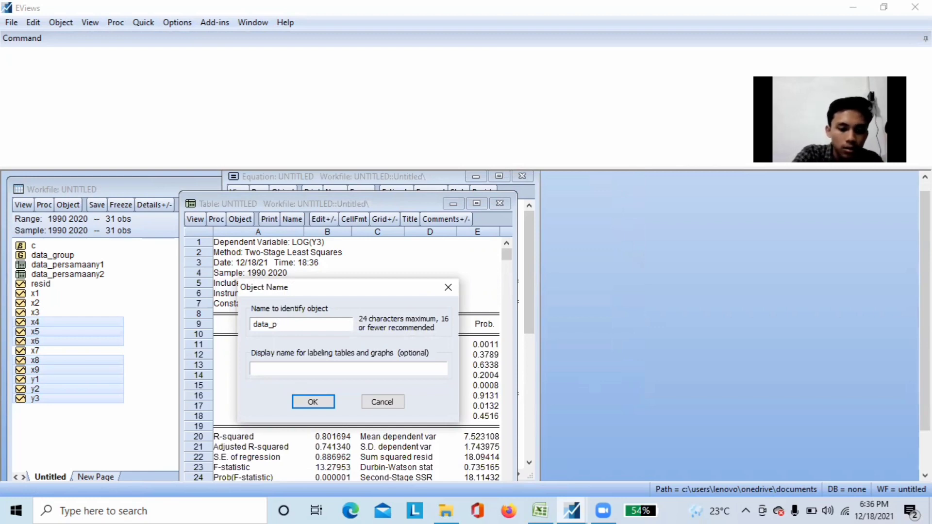
pyautogui.write('ersamaan')
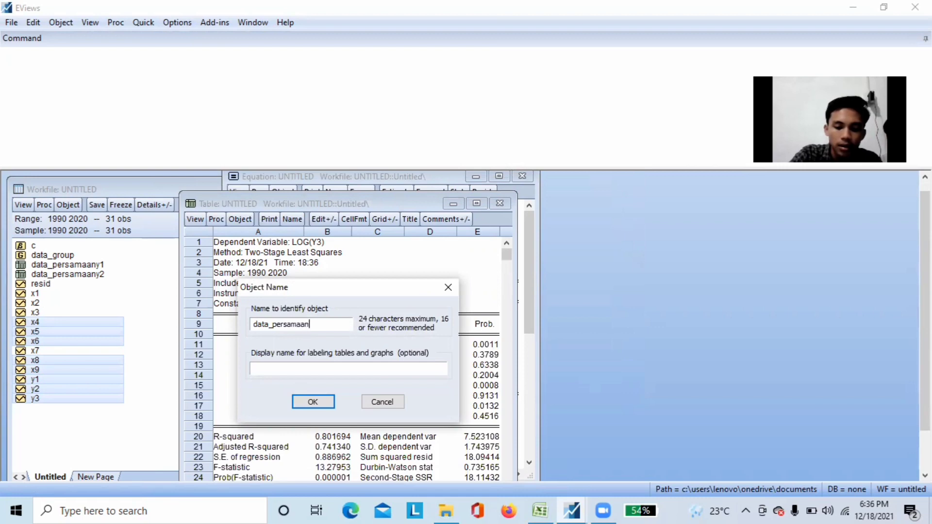
pyautogui.write('y3')
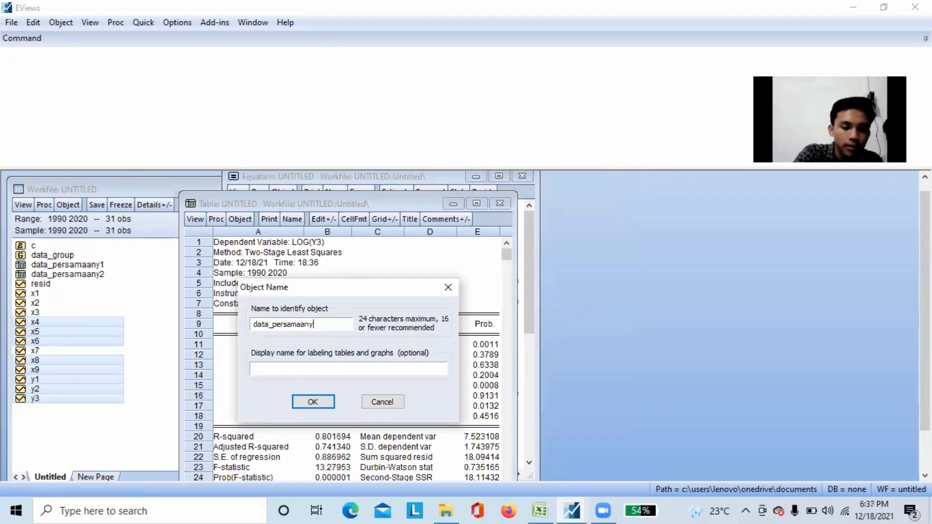
pyautogui.click(313, 402)
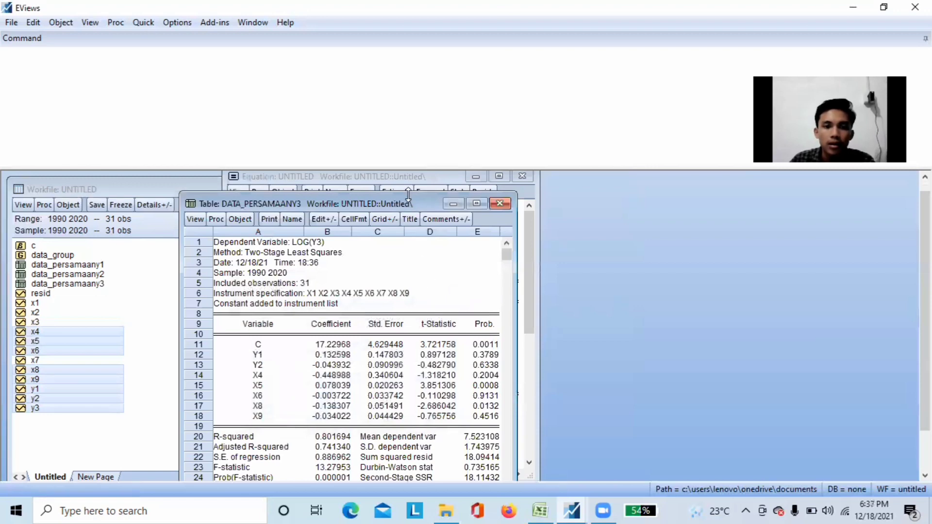
pyautogui.moveTo(410, 197); pyautogui.dragTo(424, 180)
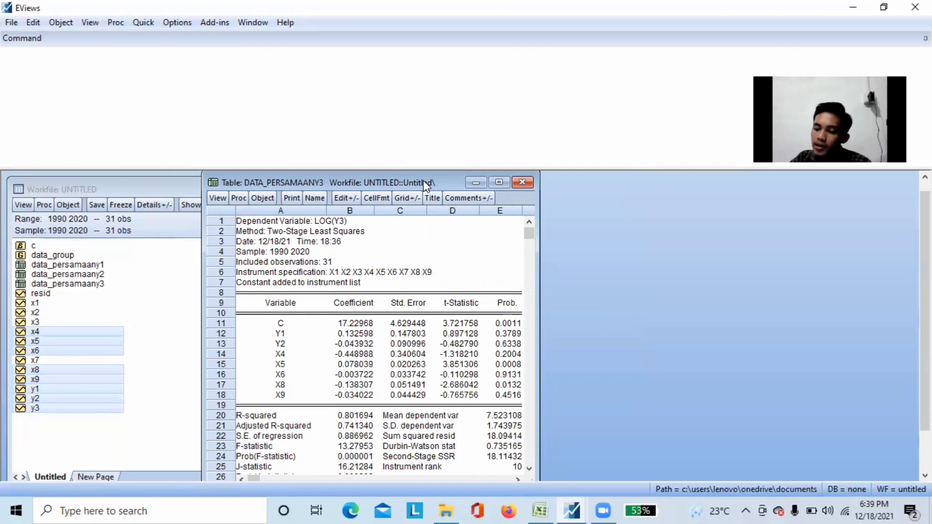
pyautogui.click(528, 183)
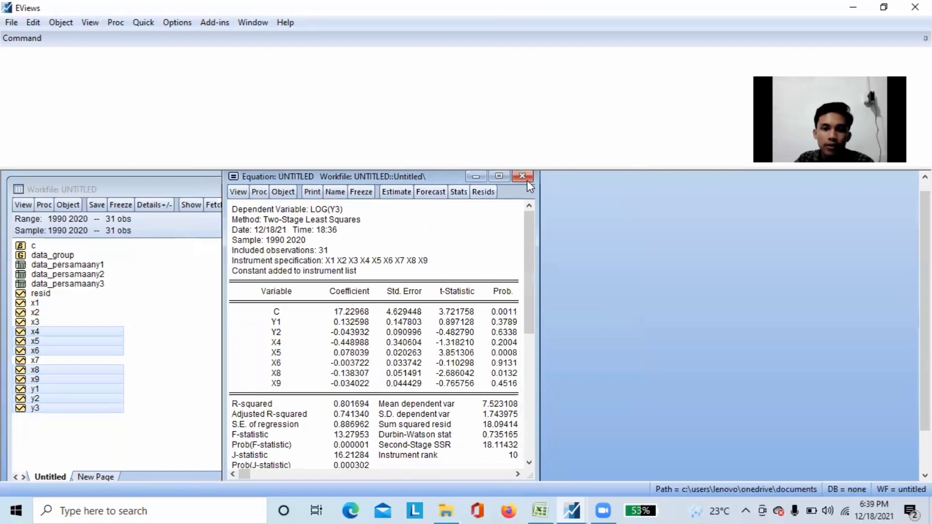
# Run the histogram normality test on the residuals of the log(y3) equation
pyautogui.click(238, 194)
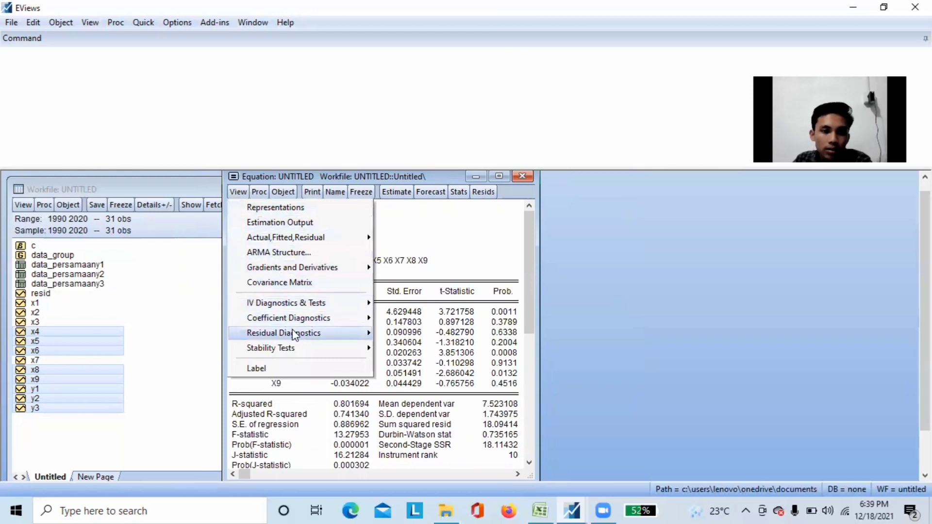
pyautogui.moveTo(294, 334)
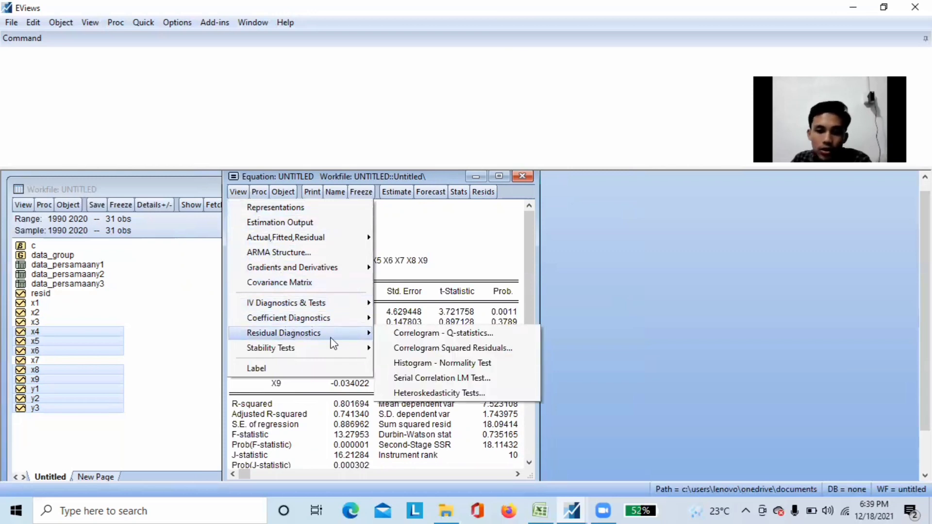
pyautogui.click(442, 364)
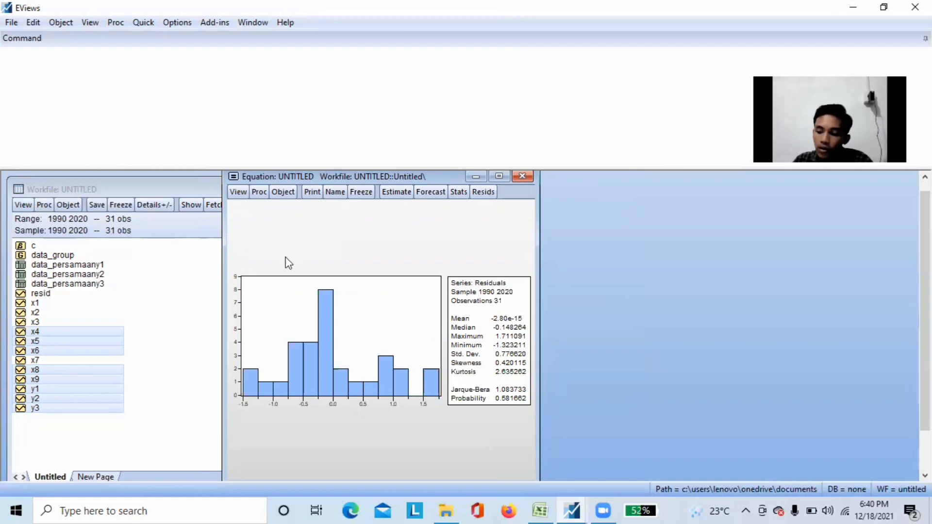
# Run the Breusch-Pagan-Godfrey heteroskedasticity test on the log(y3) equation with its original regressors and look through the test output
pyautogui.click(237, 193)
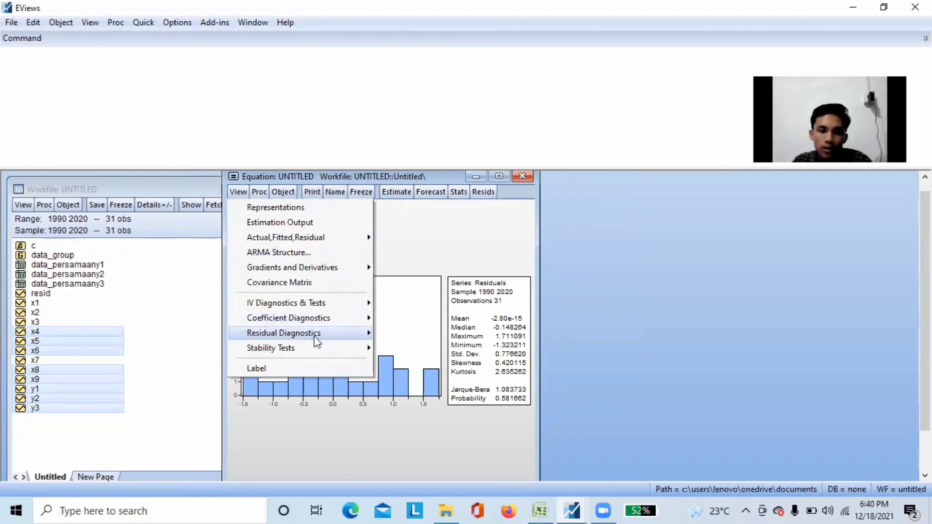
pyautogui.moveTo(316, 342)
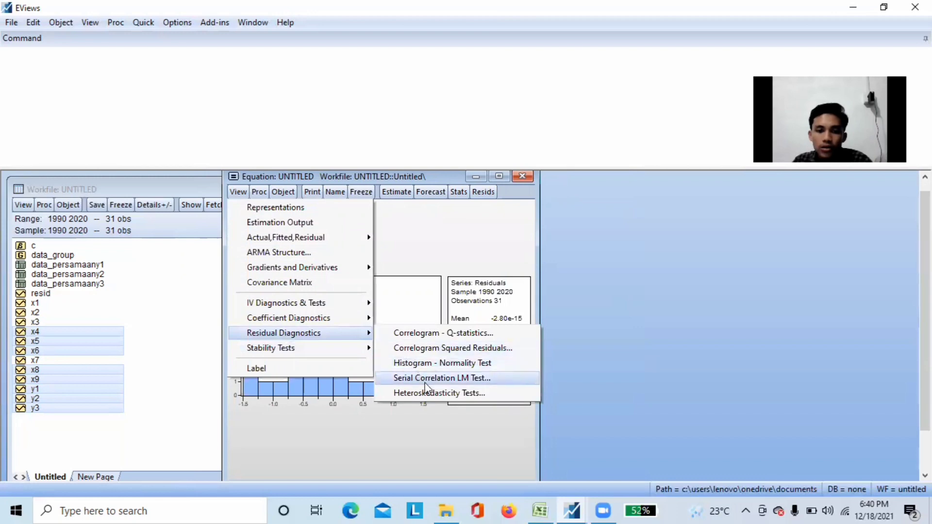
pyautogui.click(432, 394)
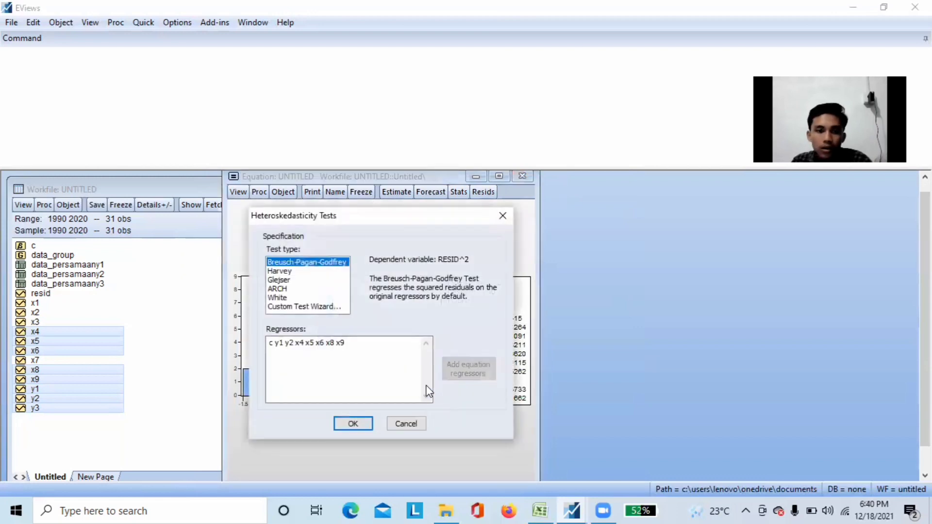
pyautogui.click(353, 424)
pyautogui.scroll(-3, 398, 340)
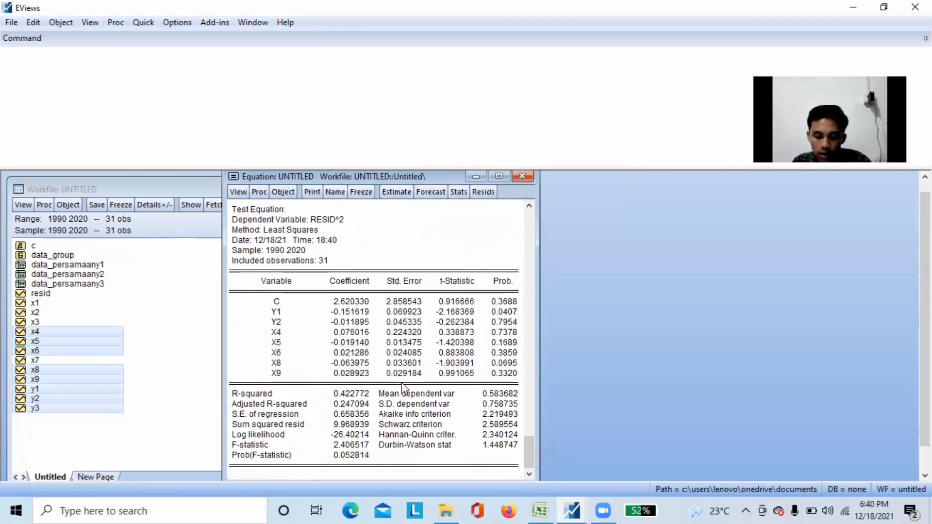
pyautogui.scroll(1, 402, 385)
pyautogui.scroll(1, 401, 383)
pyautogui.scroll(-2, 401, 383)
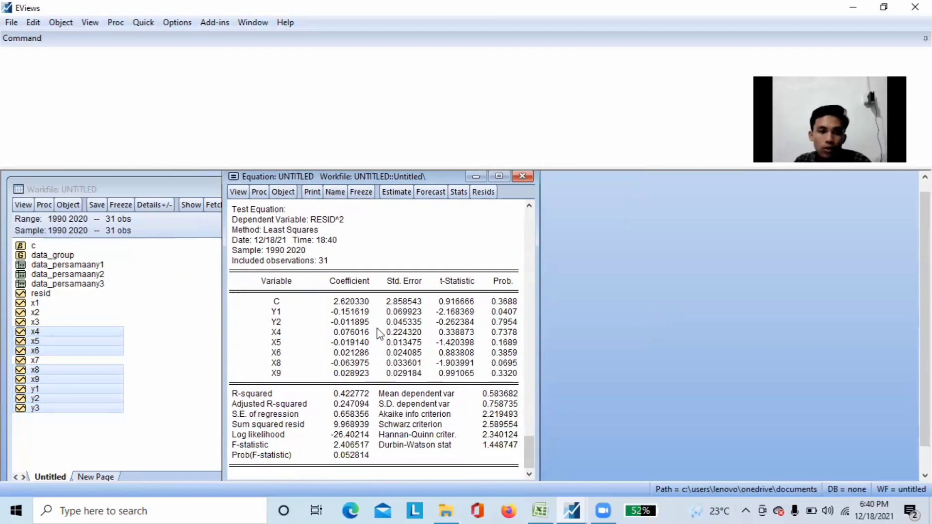
# Run the Breusch-Godfrey serial correlation LM test on the log(y3) equation with 2 lags and look through the test output
pyautogui.click(240, 196)
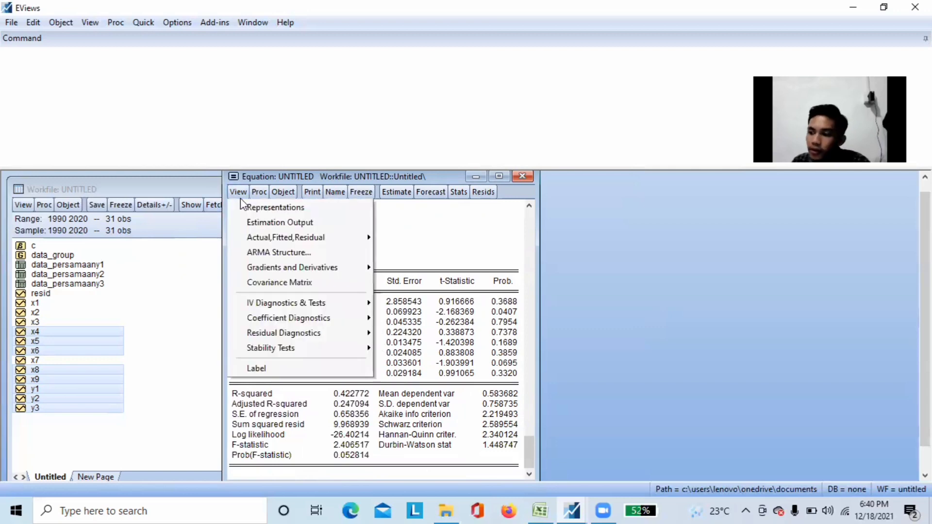
pyautogui.moveTo(308, 341)
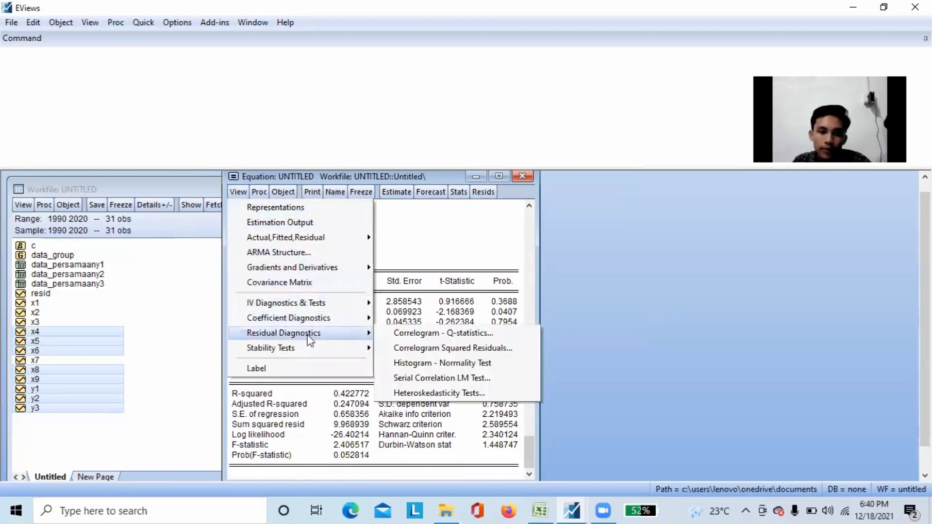
pyautogui.click(429, 378)
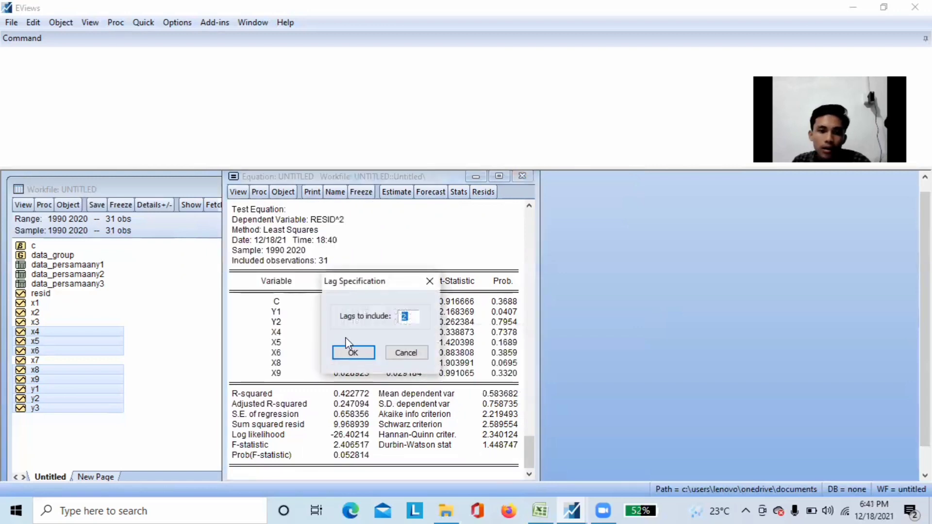
pyautogui.click(350, 352)
pyautogui.scroll(-3, 352, 349)
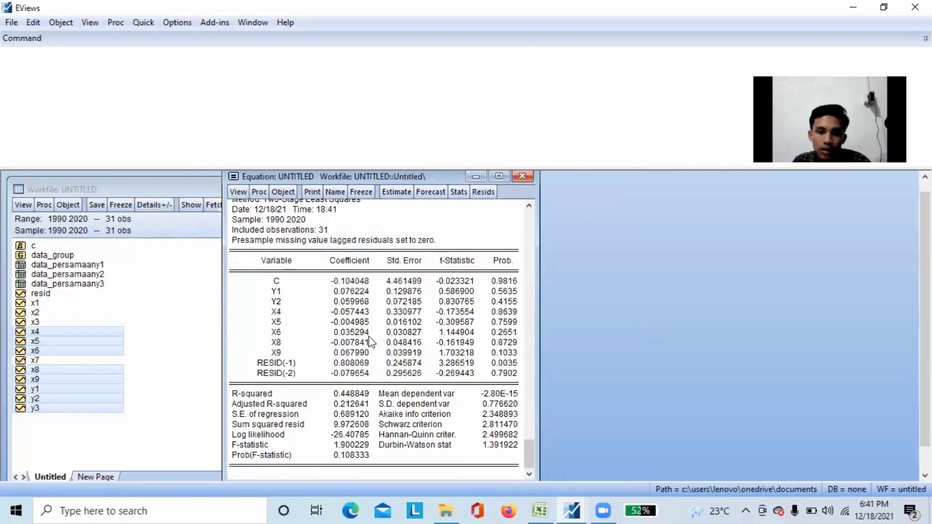
pyautogui.scroll(3, 364, 345)
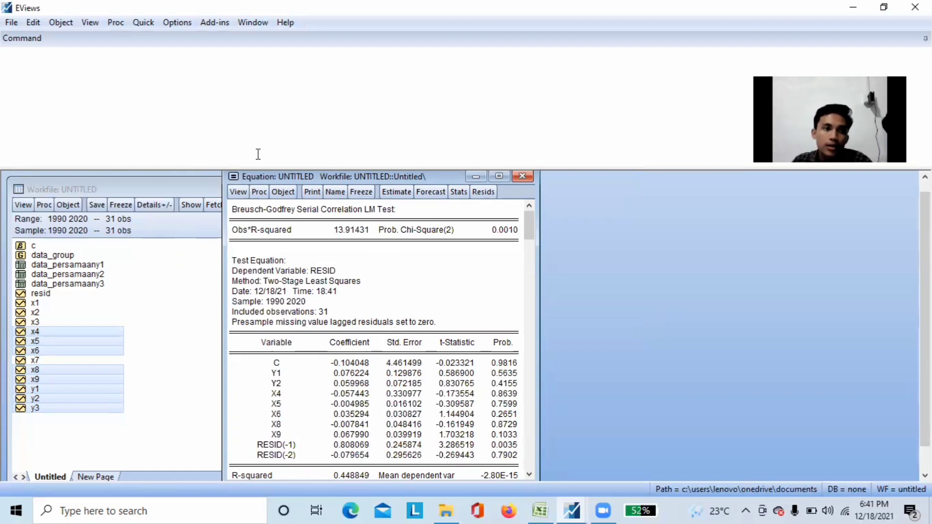
# Produce the correlation matrix of the log(y3) equation's regressors y1 y2 x4 x5 x6 x8 x9, leaving out y3
pyautogui.click(147, 23)
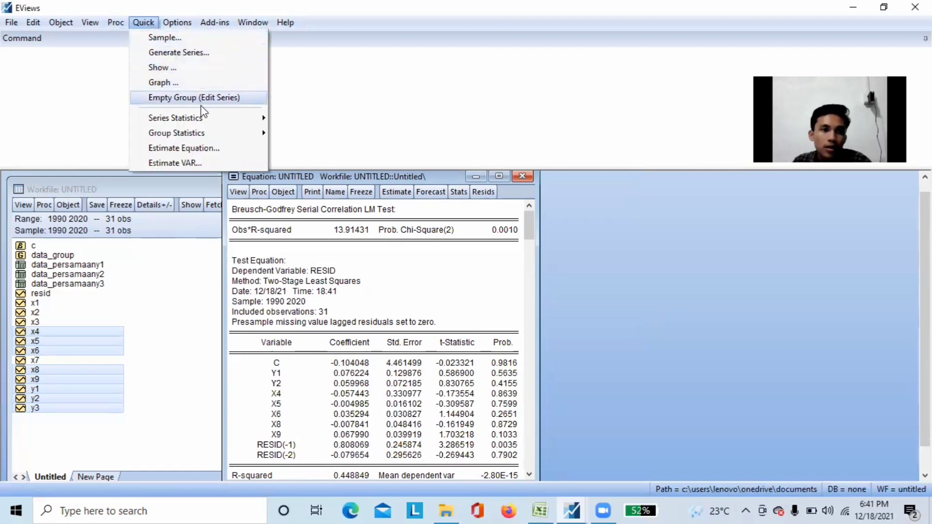
pyautogui.moveTo(205, 134)
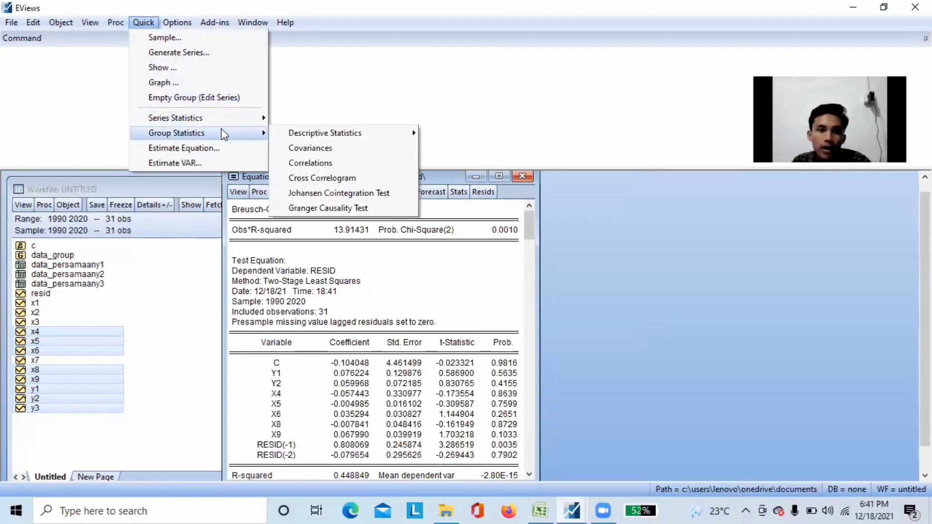
pyautogui.click(329, 162)
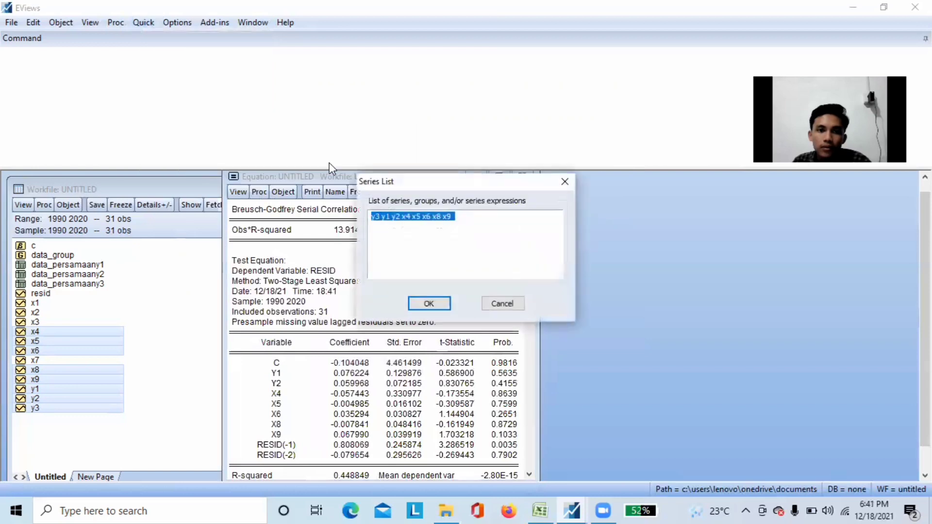
pyautogui.click(476, 221)
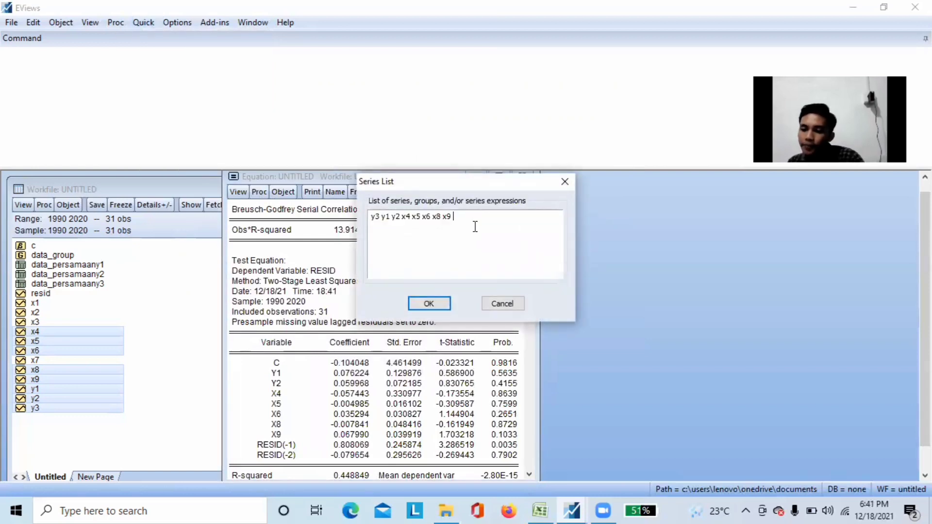
pyautogui.click(380, 215)
pyautogui.press('BackSpace')
pyautogui.press('BackSpace')
pyautogui.press('BackSpace')
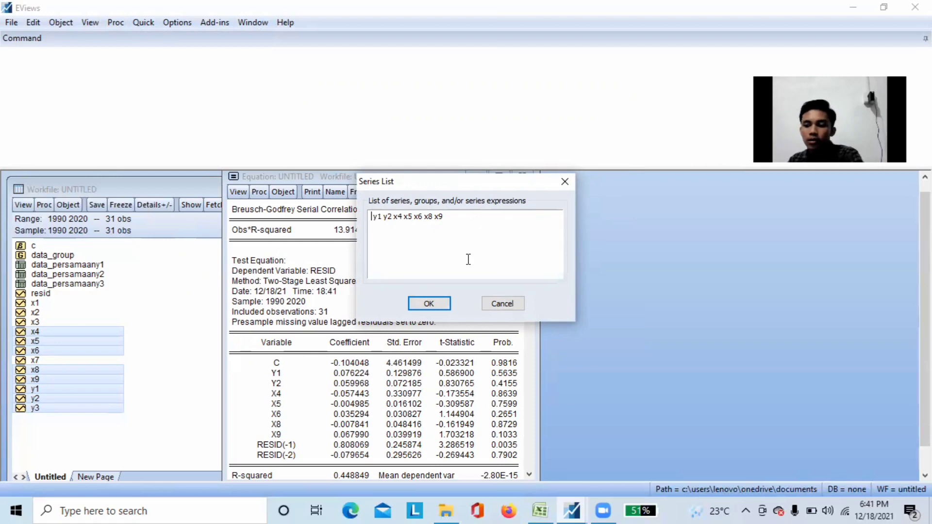
pyautogui.click(437, 299)
pyautogui.moveTo(420, 223); pyautogui.dragTo(429, 190)
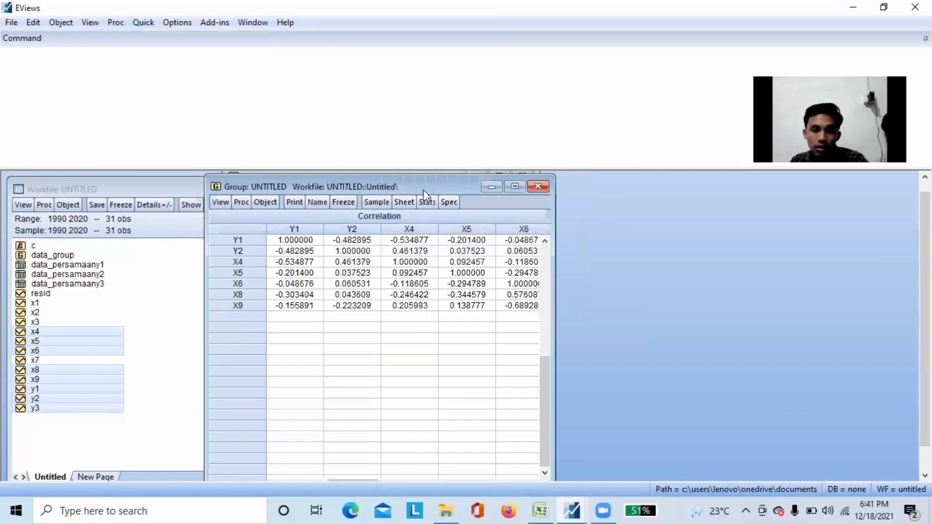